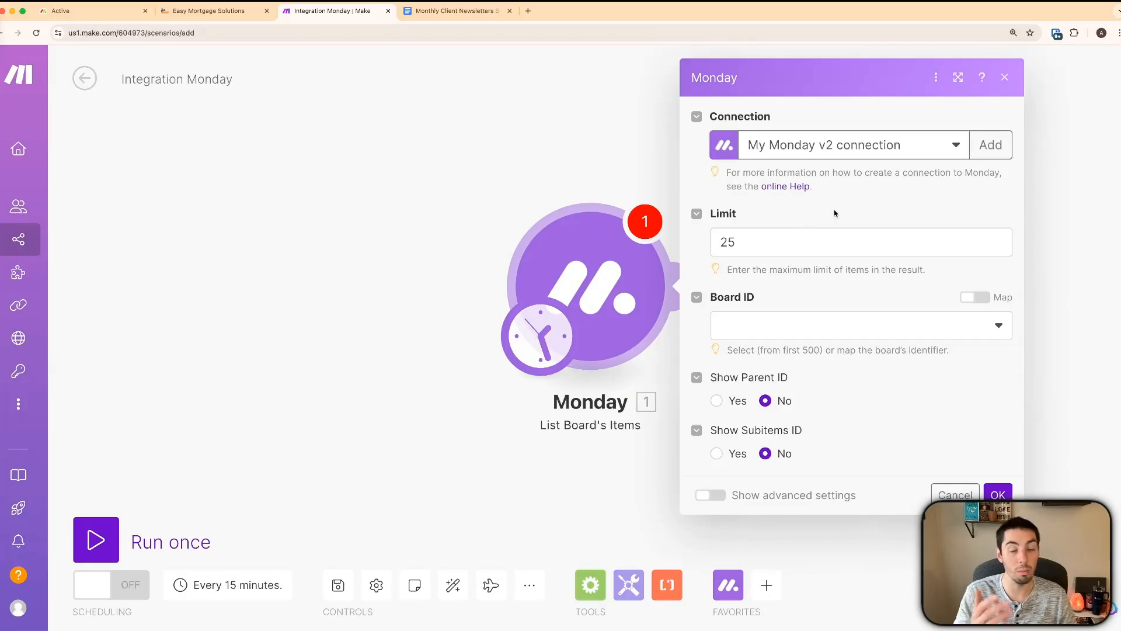
- Open the form for adding a new Monday connection and go to its API key field
left_click(988, 147)
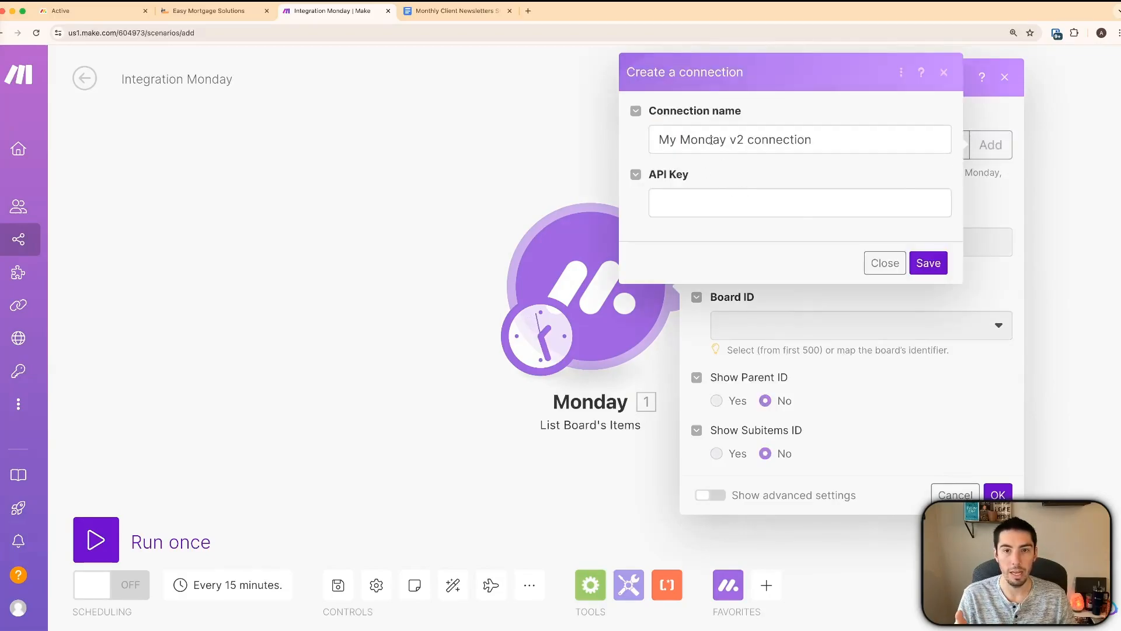
left_click(688, 202)
left_click(670, 240)
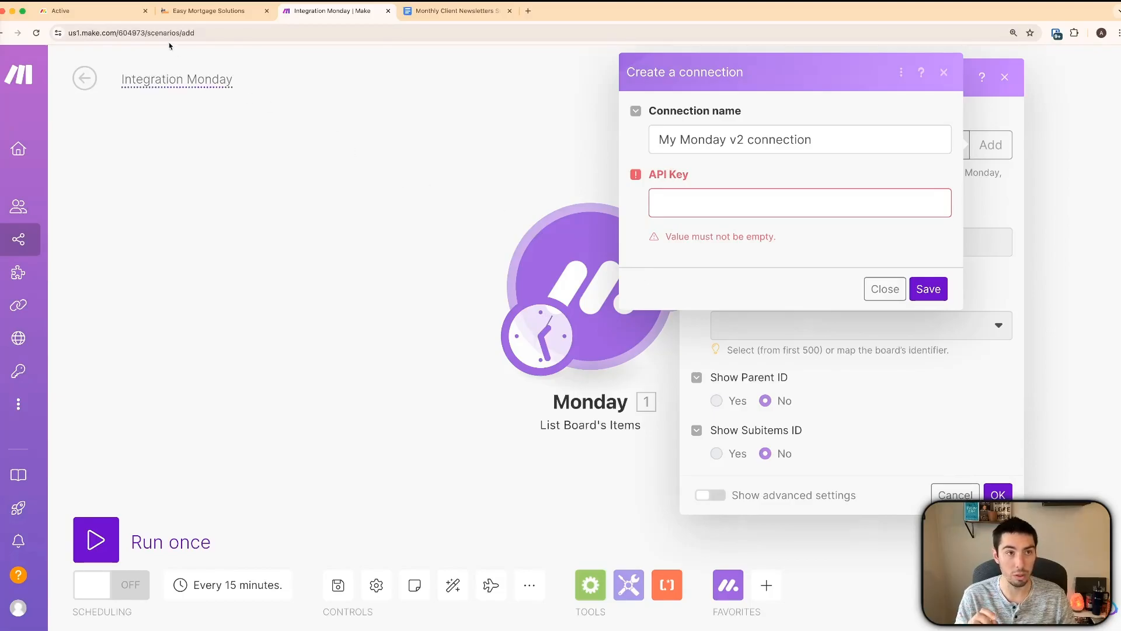
- Switch to monday.com and check the Developer mode feature among the monday.labs experimental features
left_click(94, 10)
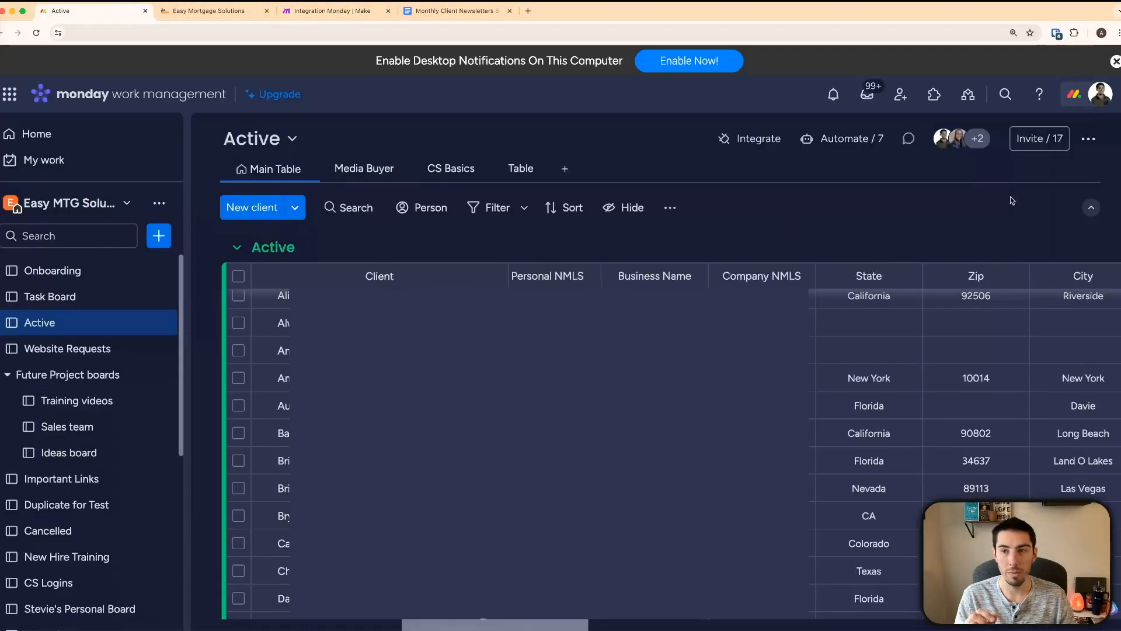
left_click(1099, 98)
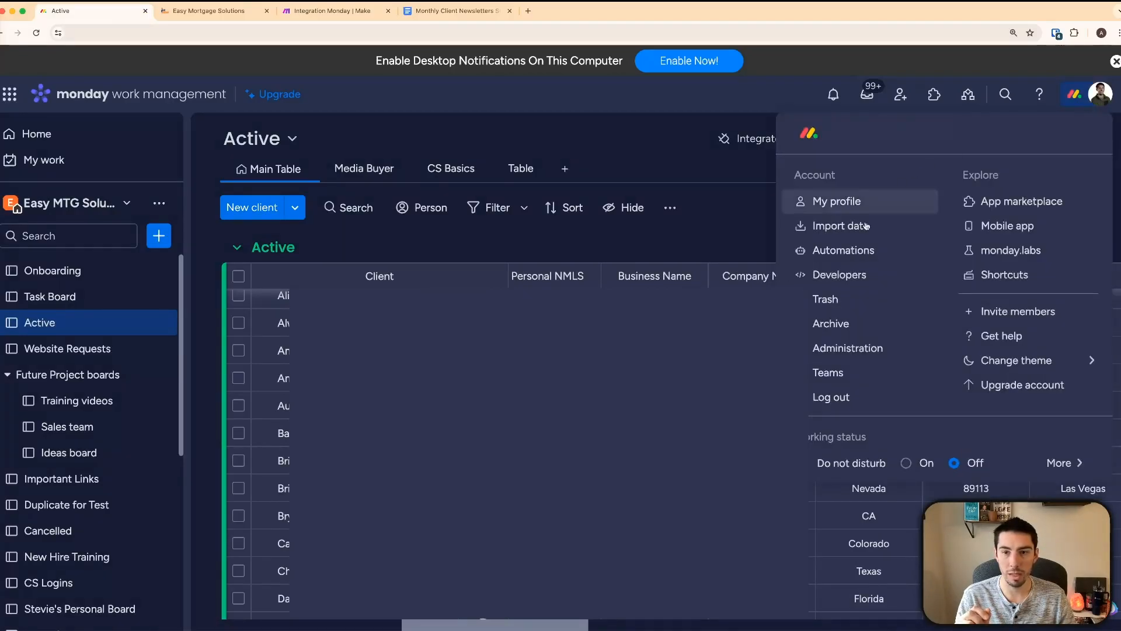
left_click(995, 256)
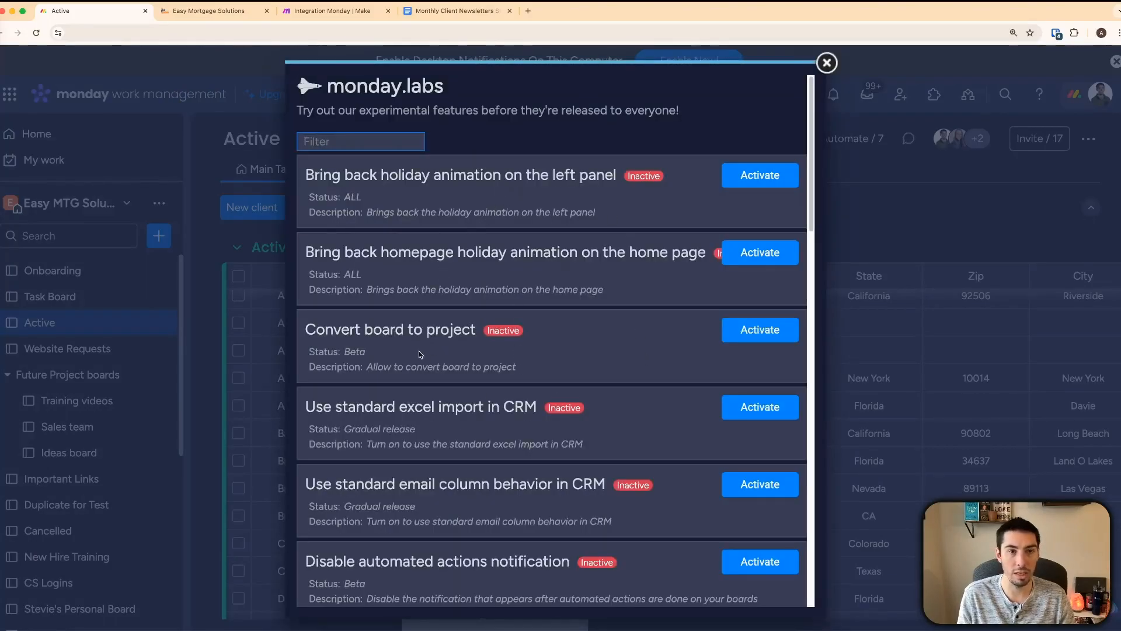
scroll(474, 447, "down", 7)
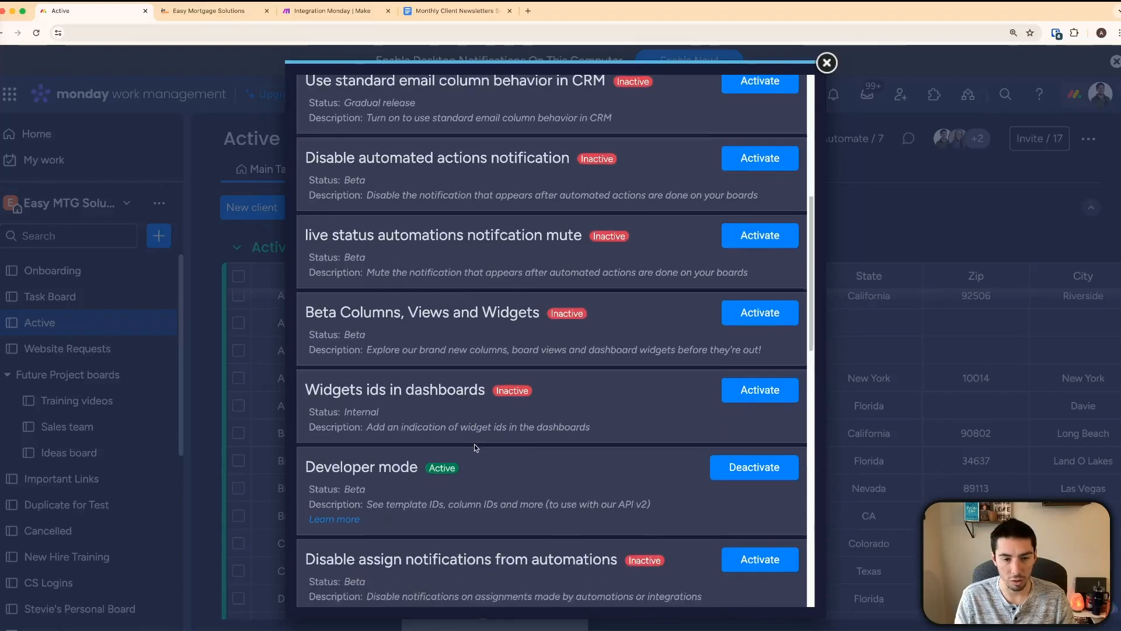
scroll(476, 447, "down", 1)
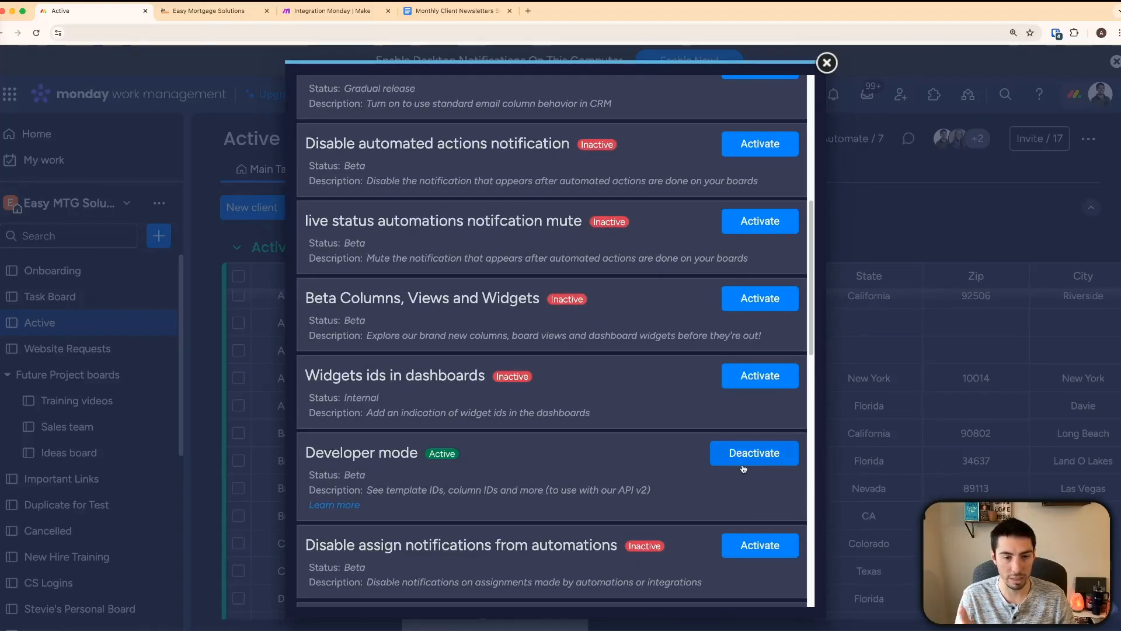
left_click(827, 63)
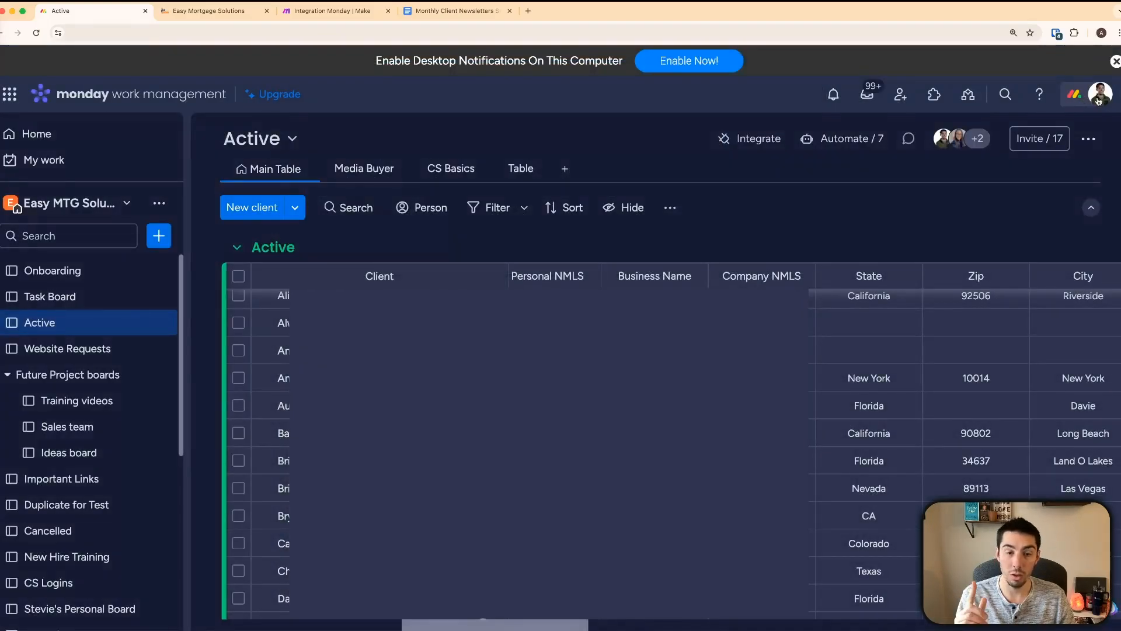
- Visit monday.com's Developer Center and bring up the personal API token in the account administration's connections
left_click(1098, 100)
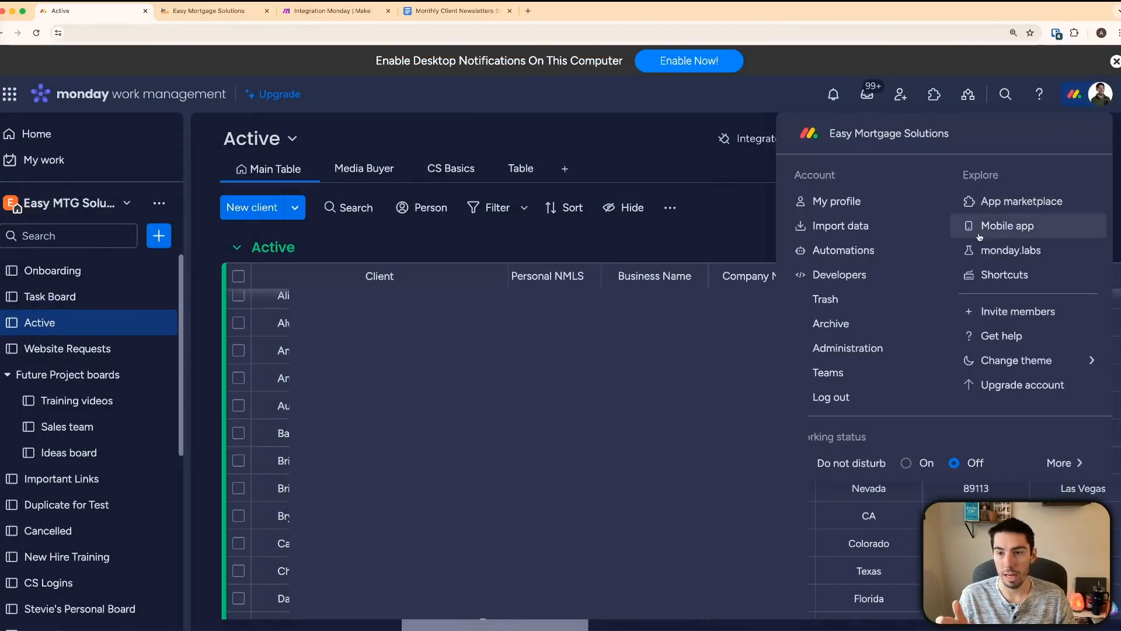
left_click(838, 274)
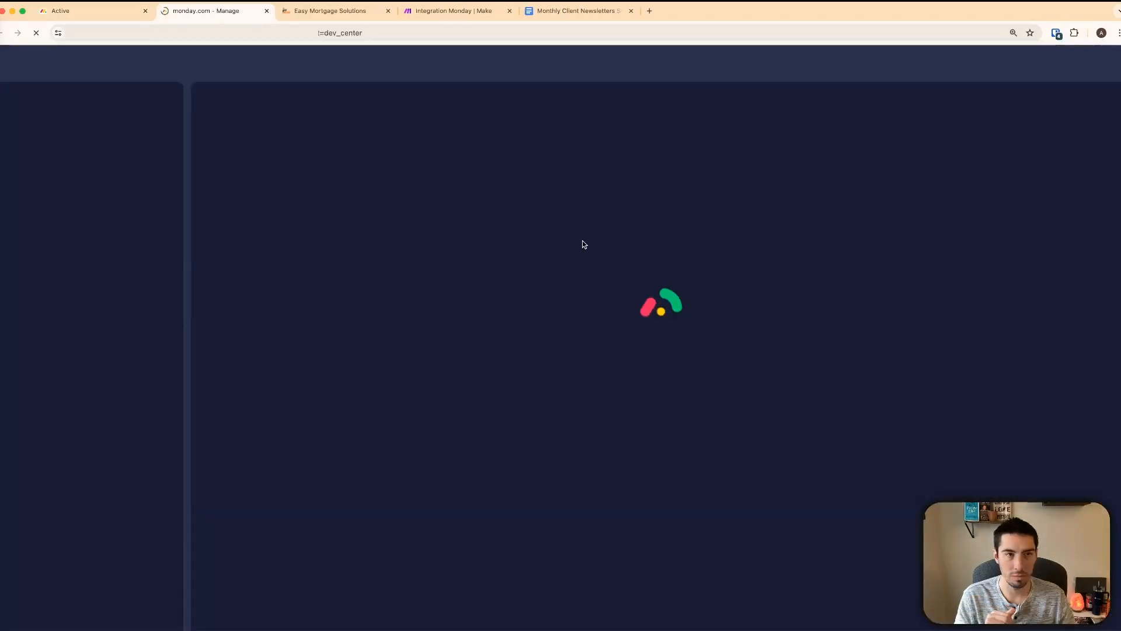
left_click(1084, 103)
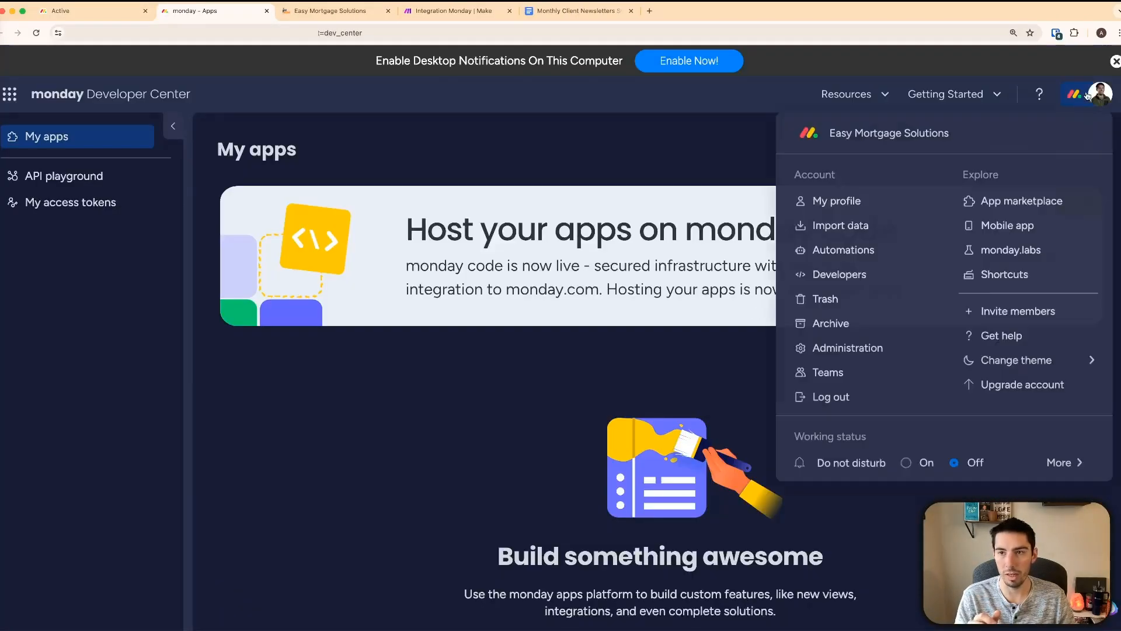
left_click(839, 350)
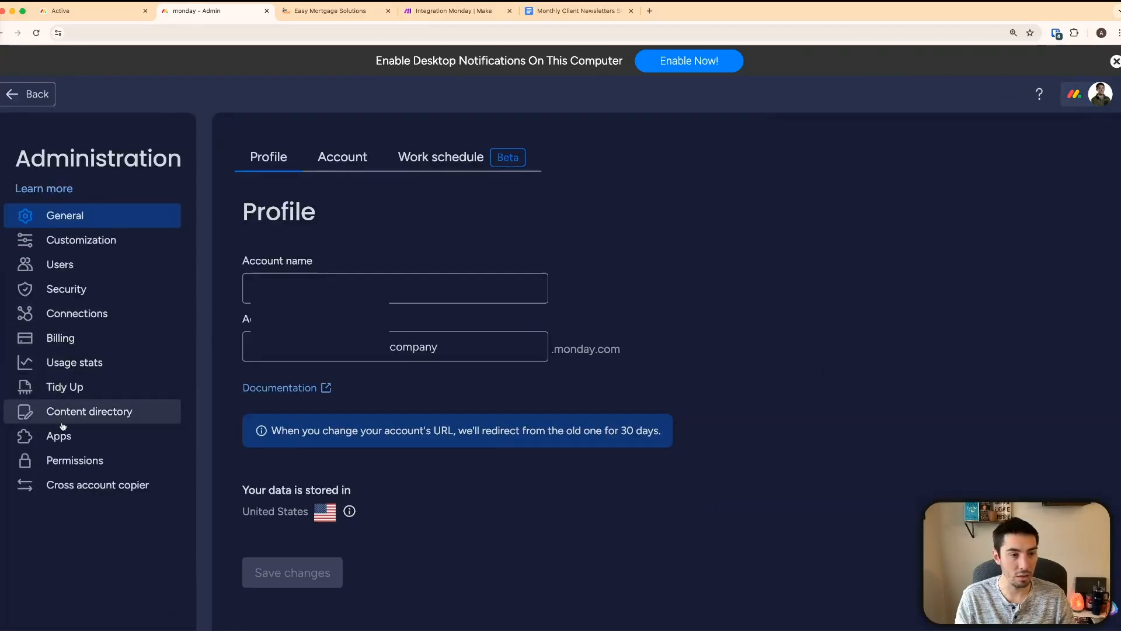
left_click(72, 316)
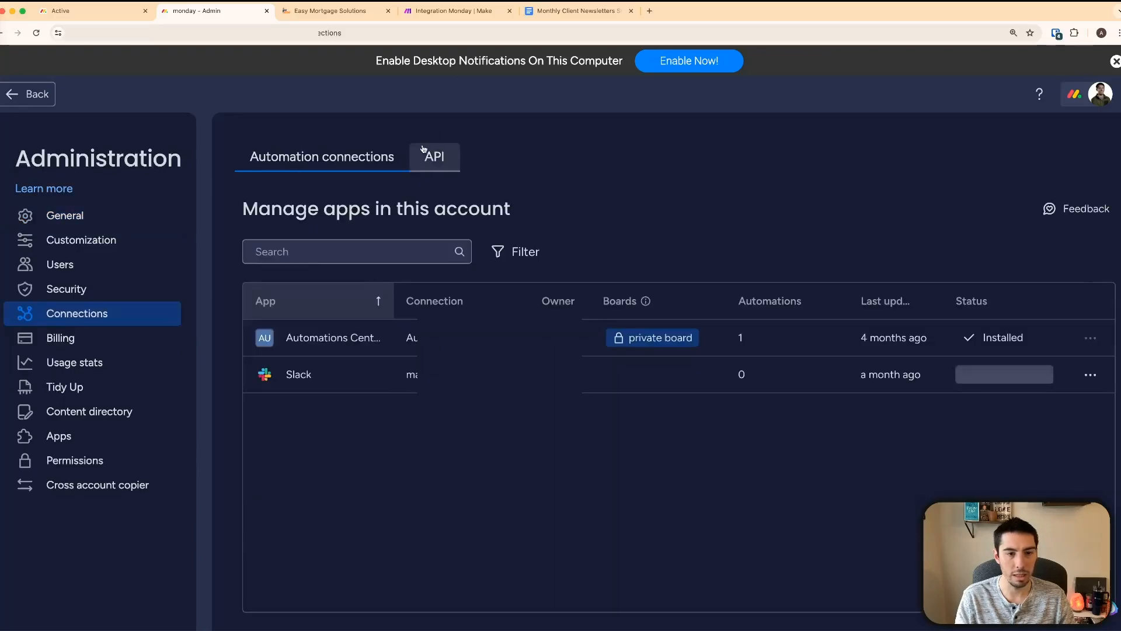
left_click(440, 161)
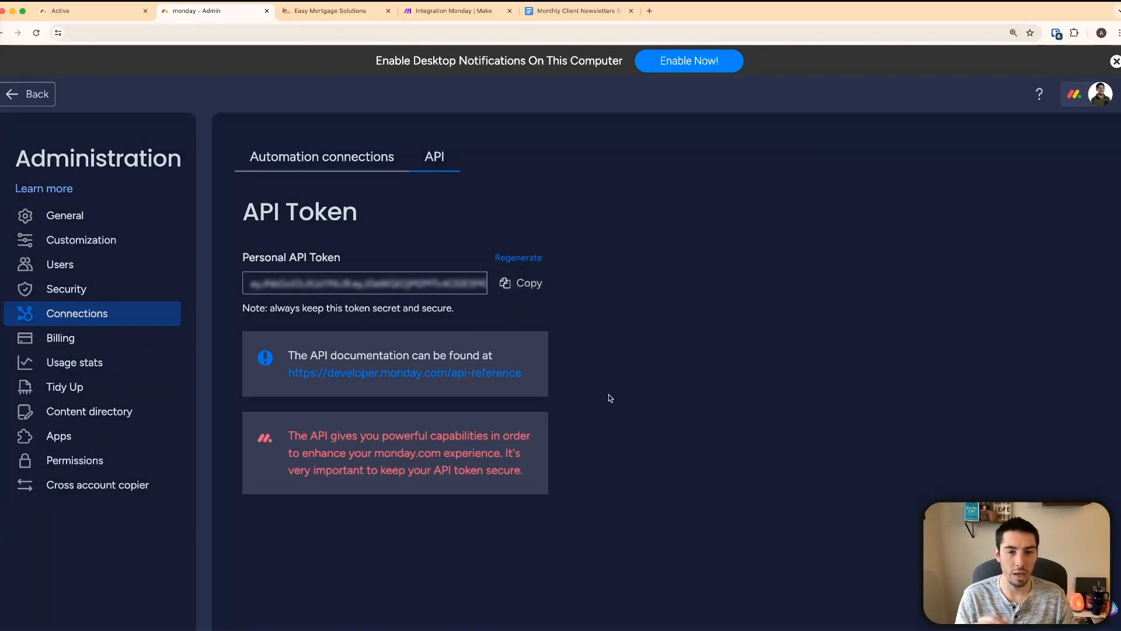
- Return to the Make scenario and dismiss the new connection form without saving a key
left_click(439, 13)
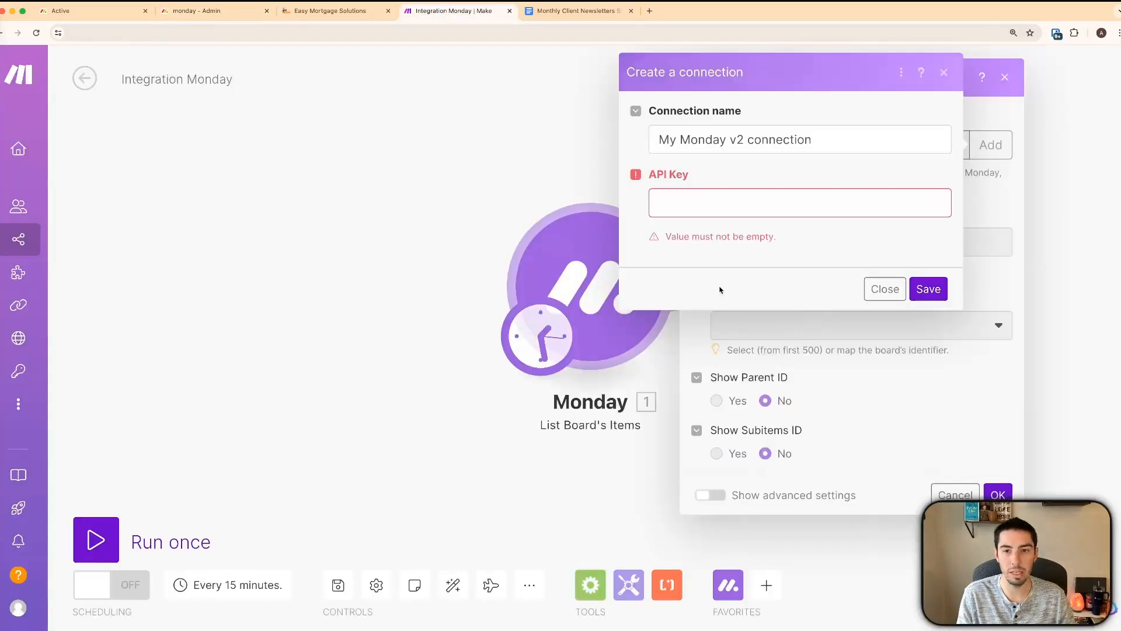
left_click(724, 203)
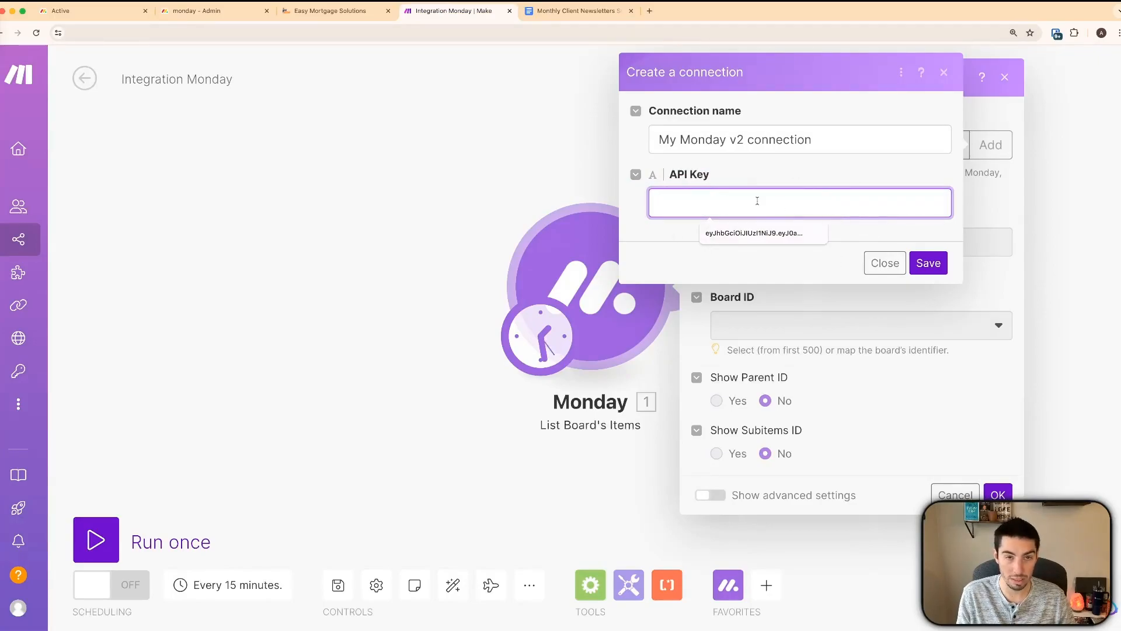
left_click(864, 267)
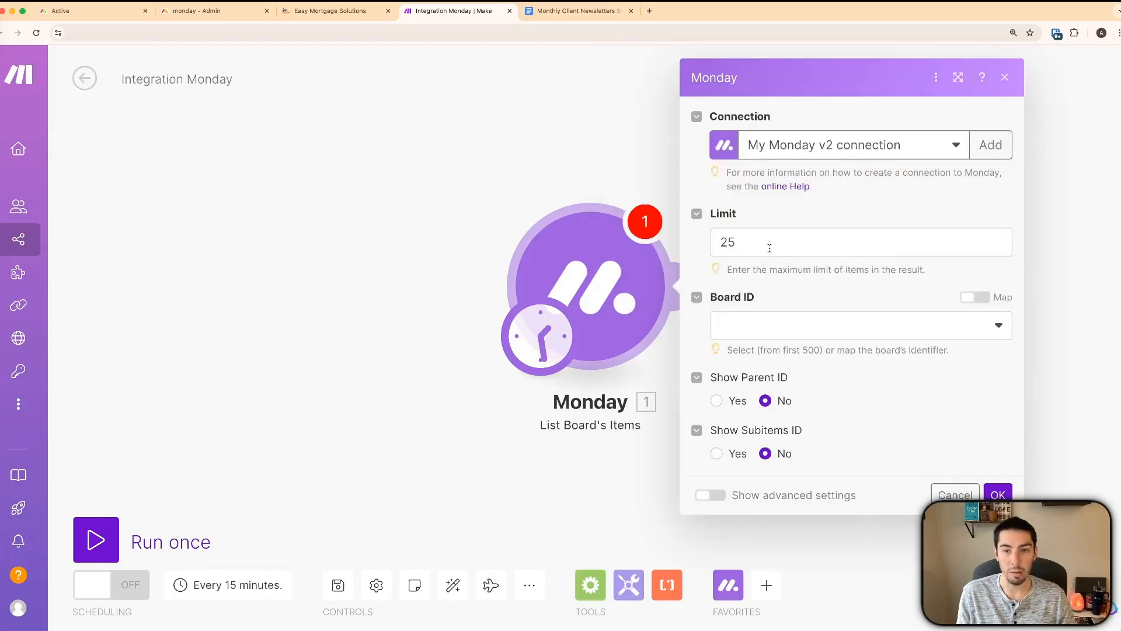
- Set the Monday module's item limit to 5 and choose the Active board as its source
left_click(742, 242)
key("super+a")
type("5")
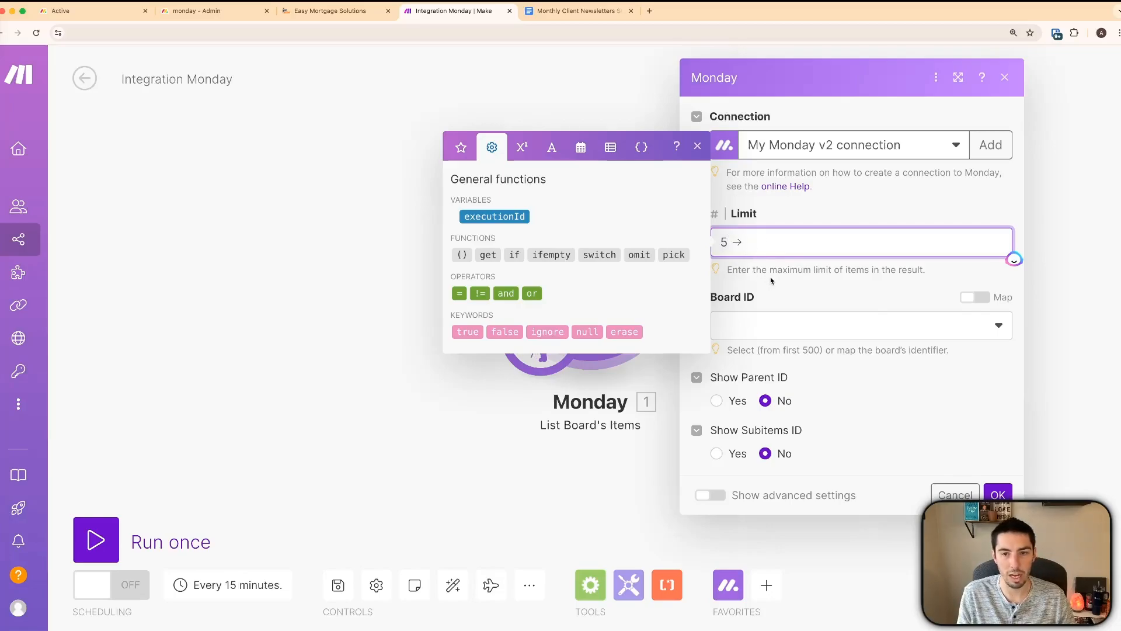
left_click(771, 281)
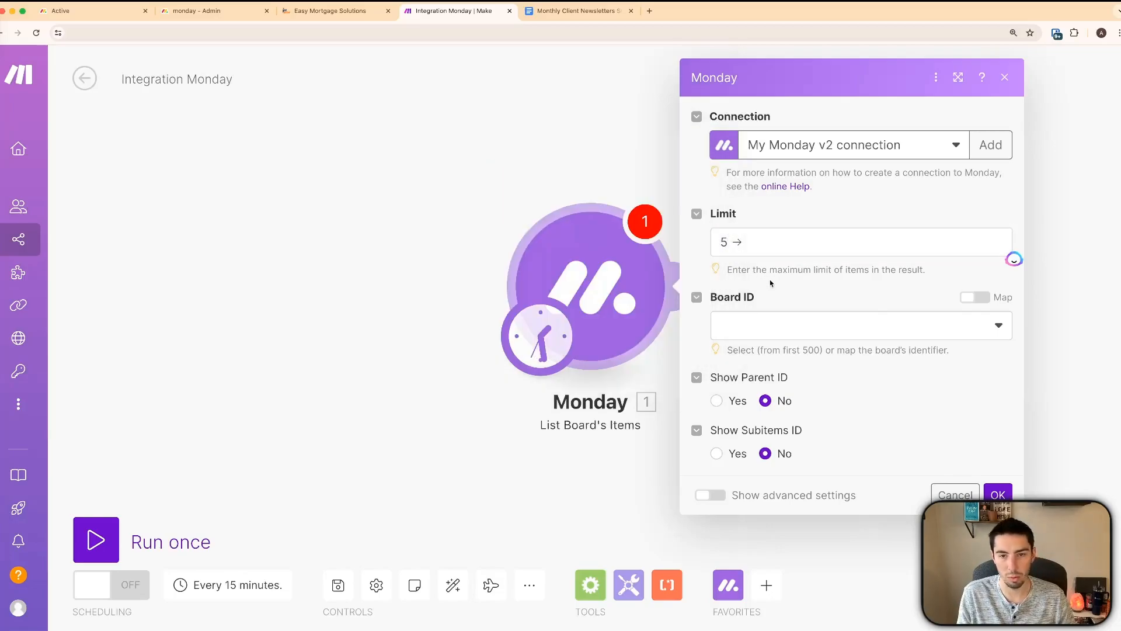
left_click(753, 323)
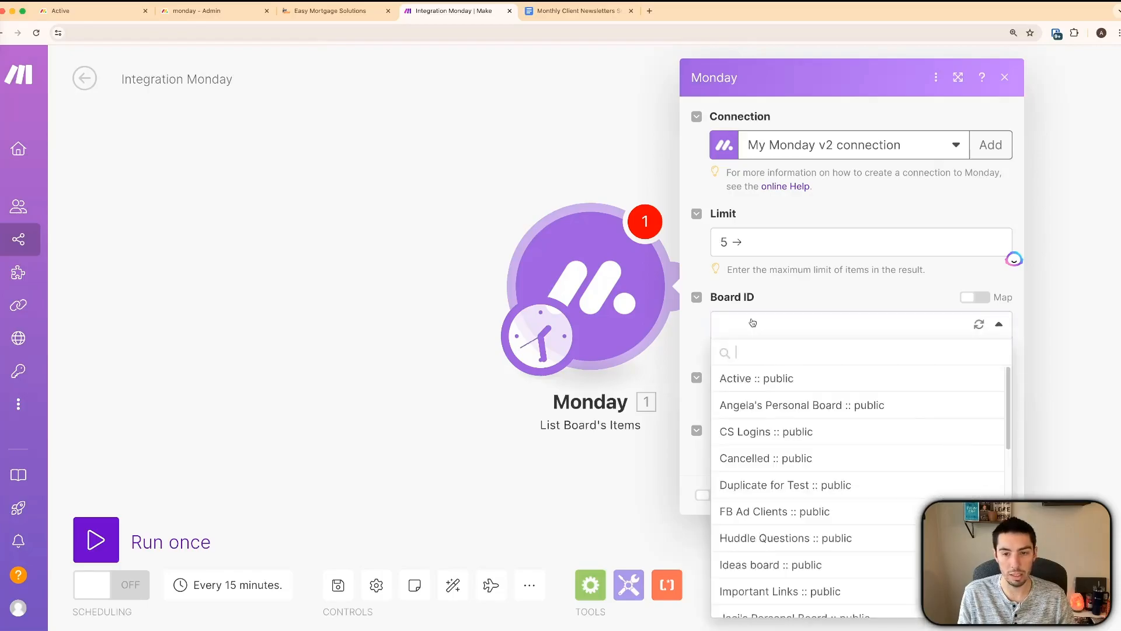
left_click(741, 379)
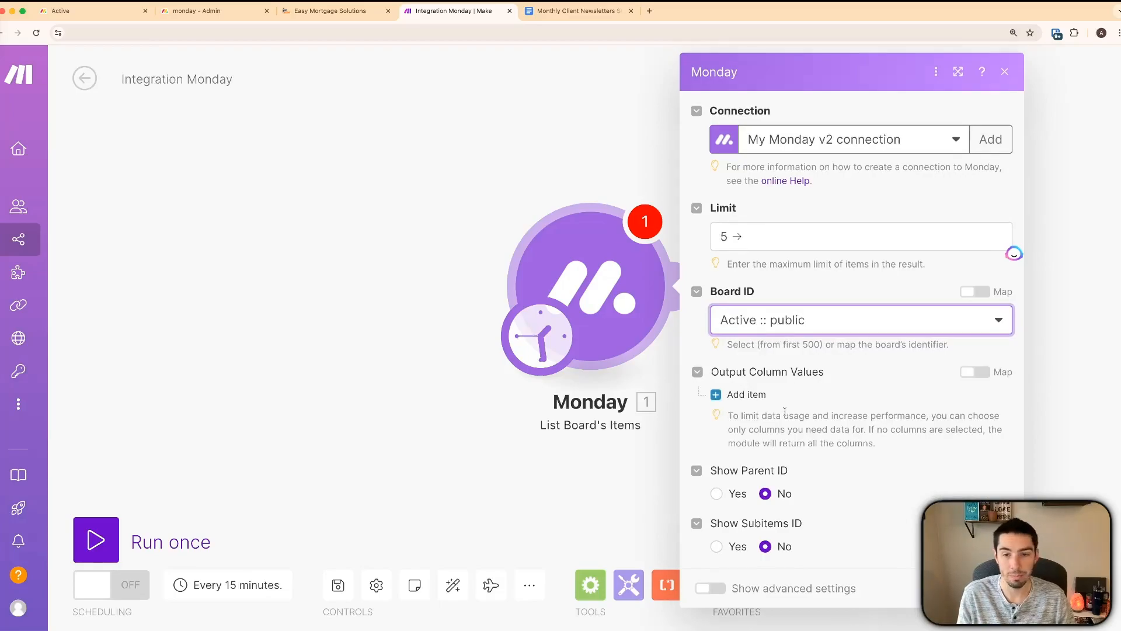
- Add Business Name and Email as the first two output columns of the Monday module
left_click(740, 397)
left_click(818, 431)
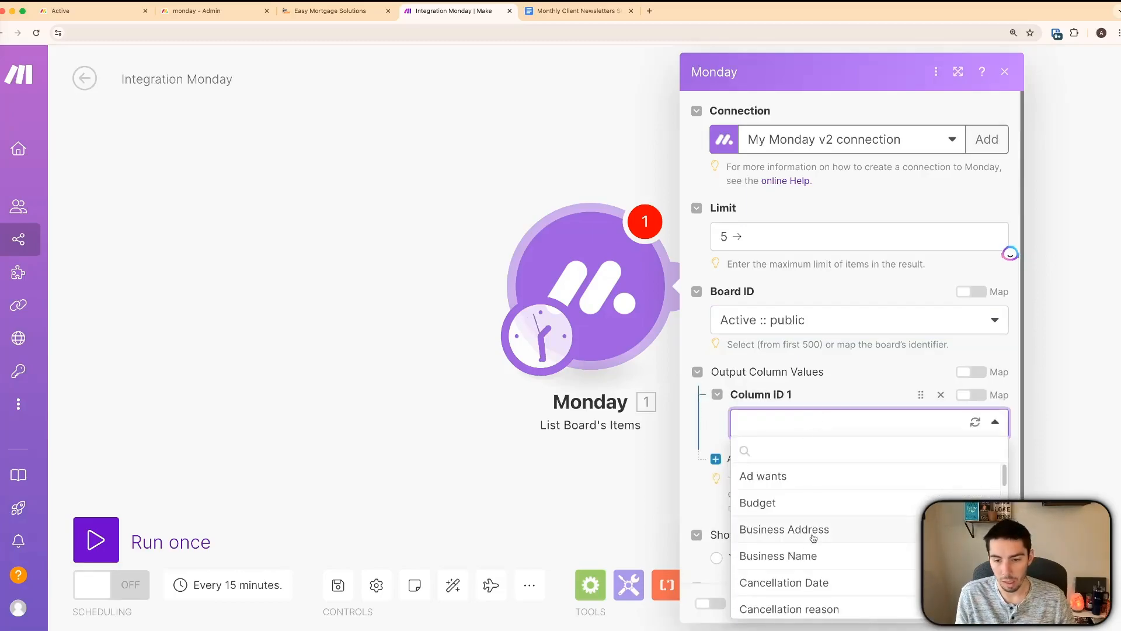
left_click(791, 557)
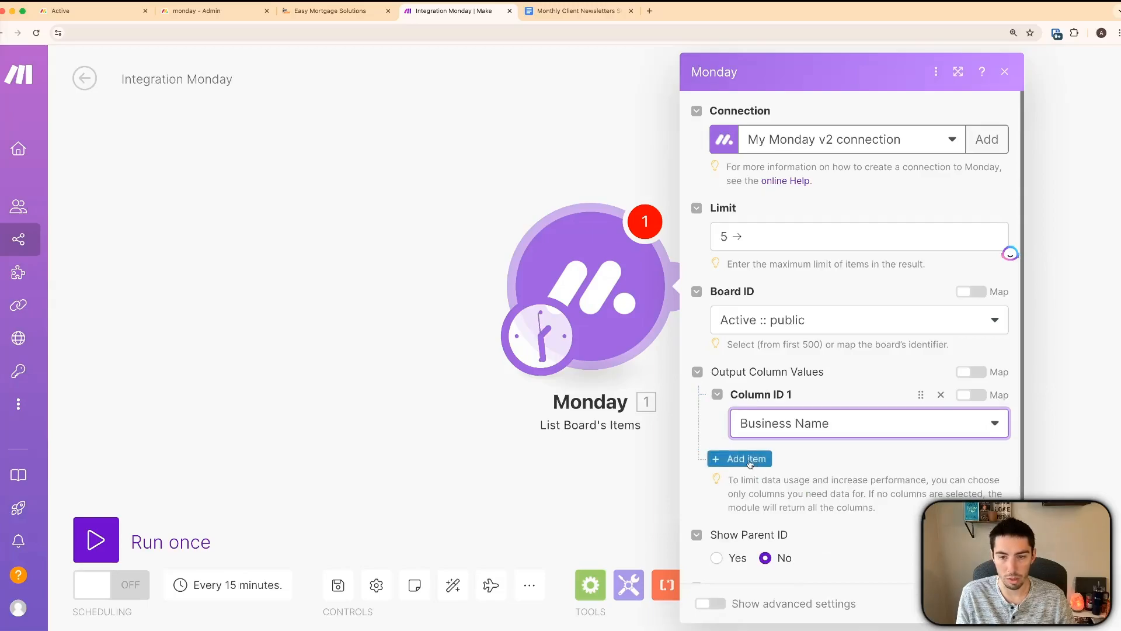
left_click(749, 460)
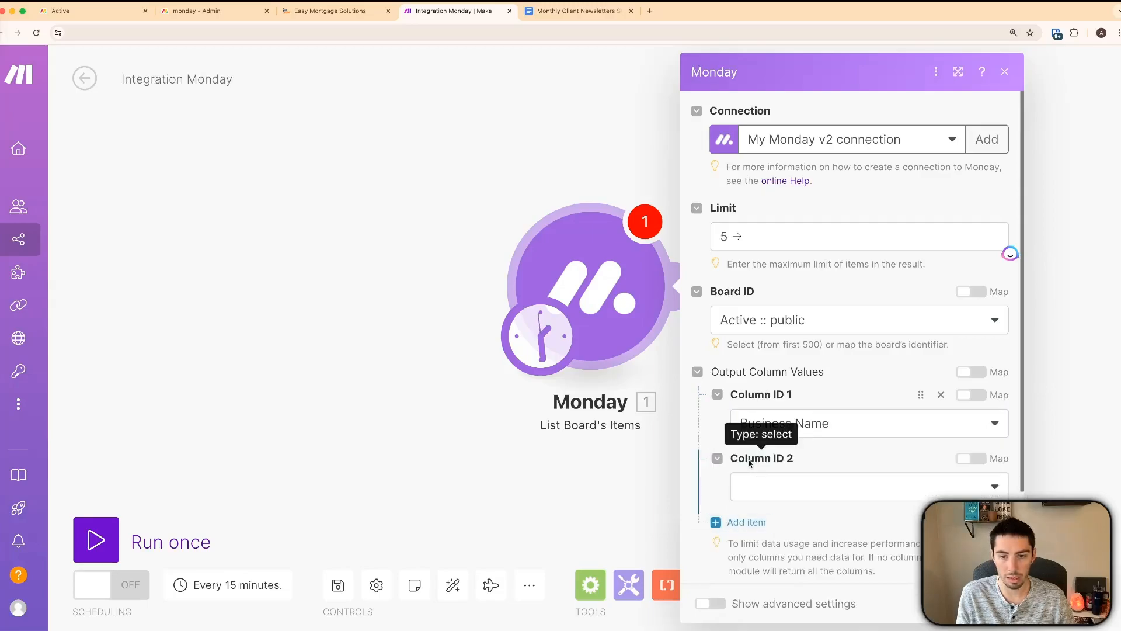
left_click(789, 484)
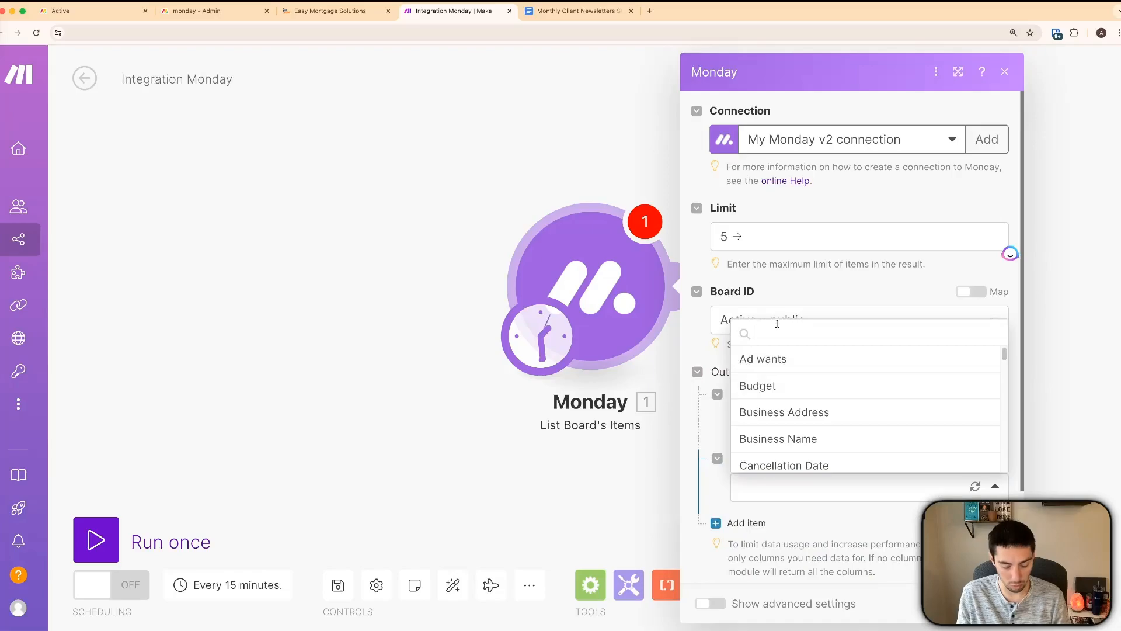
type("emai")
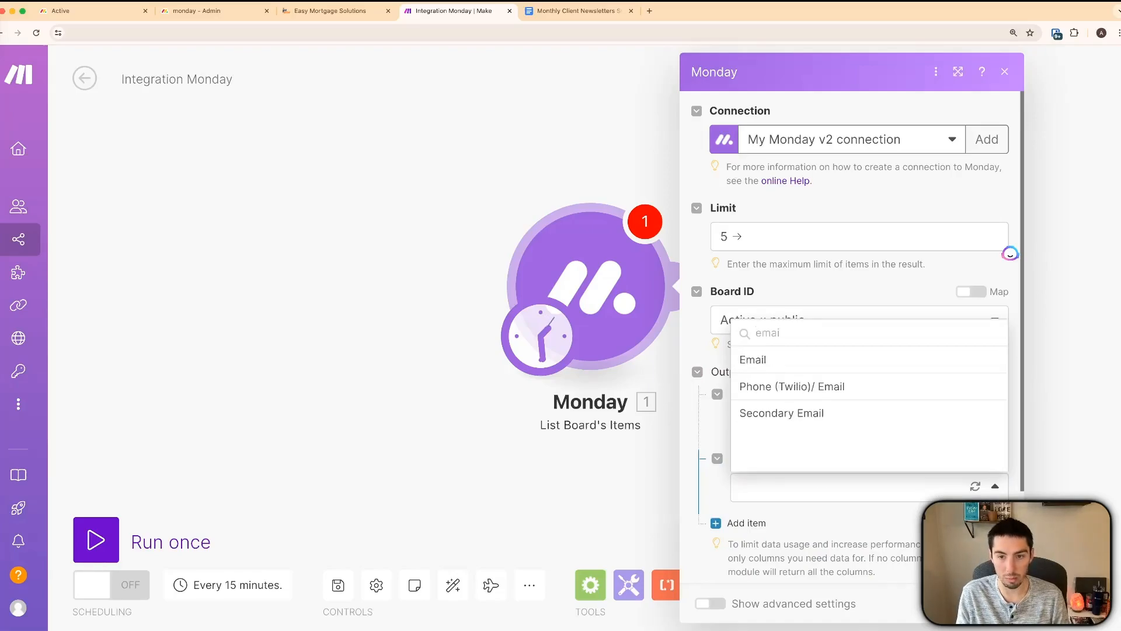
left_click(756, 359)
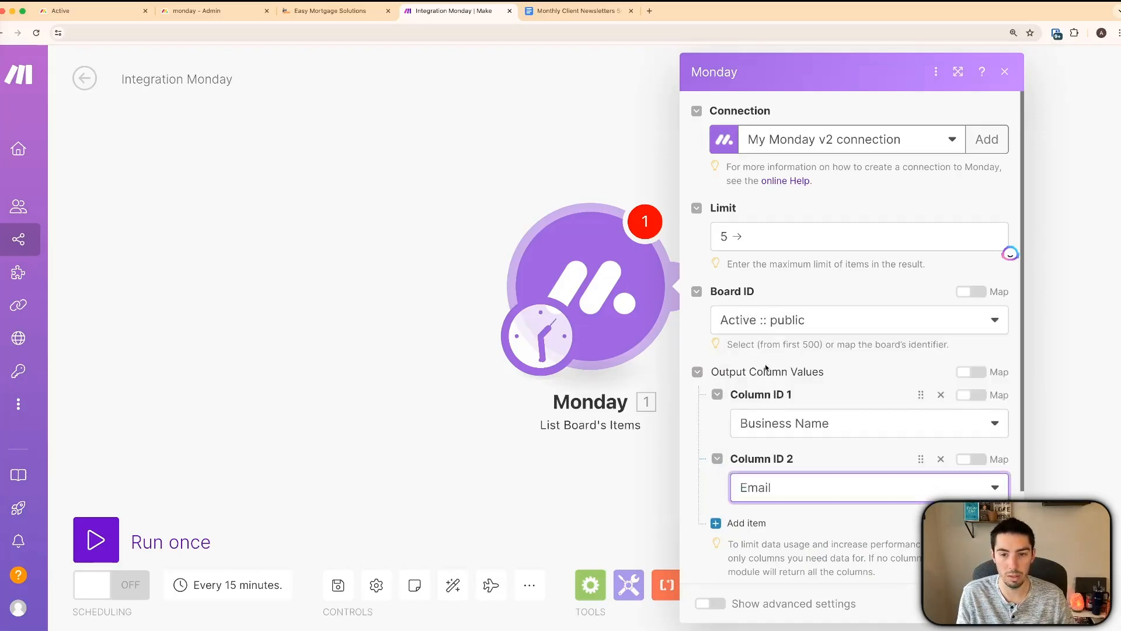
- Add Phone as the third output column of the Monday module
left_click(750, 522)
left_click(795, 549)
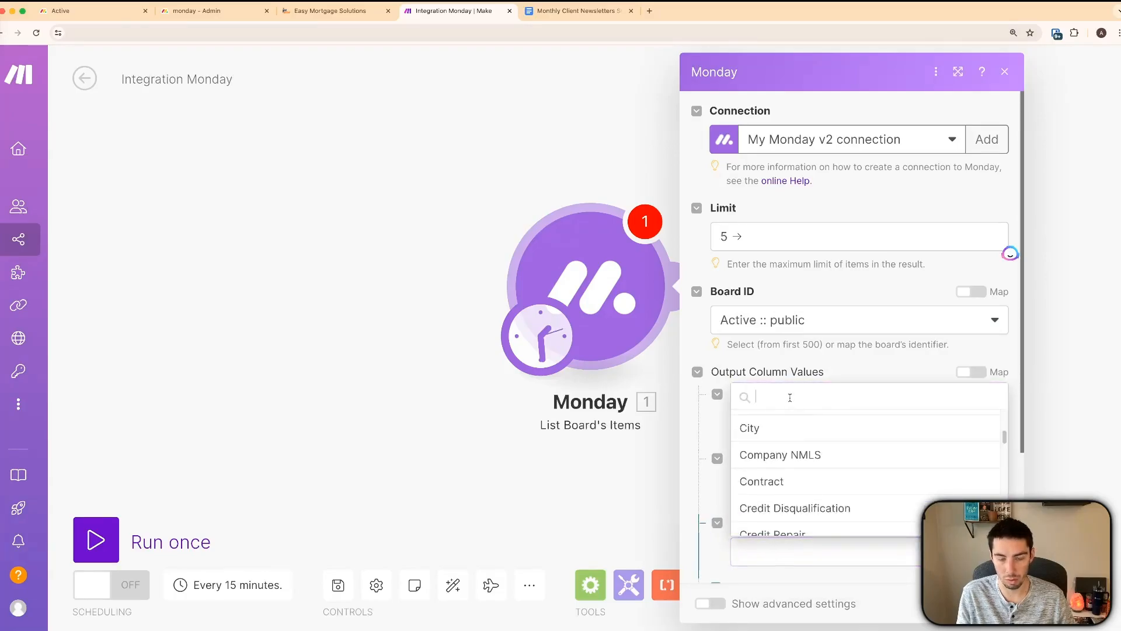
type("phon")
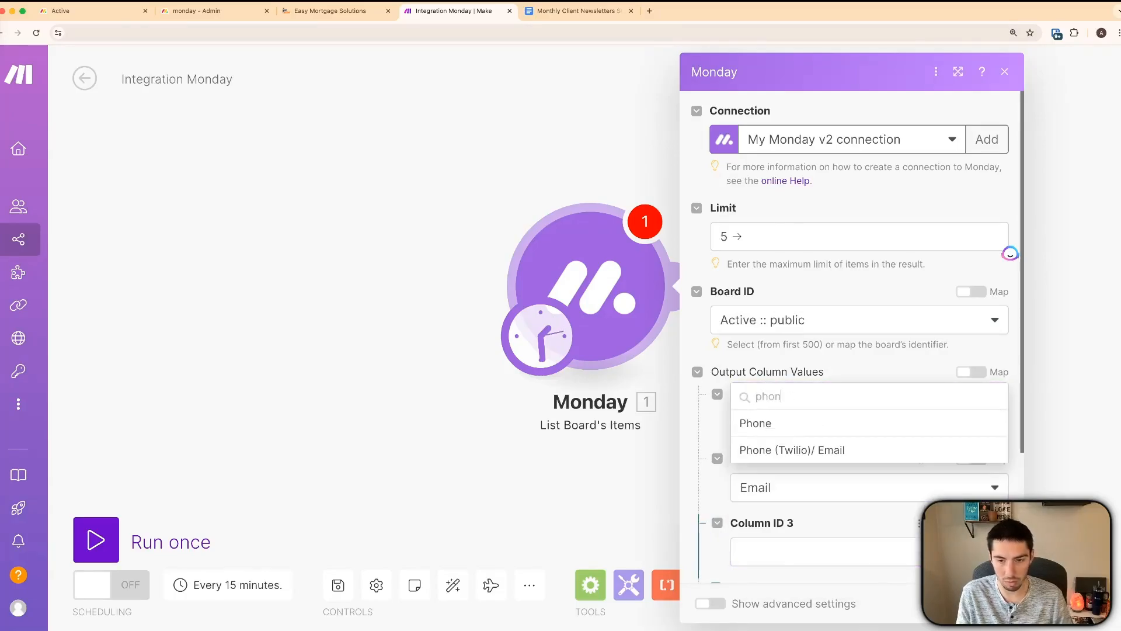
left_click(755, 423)
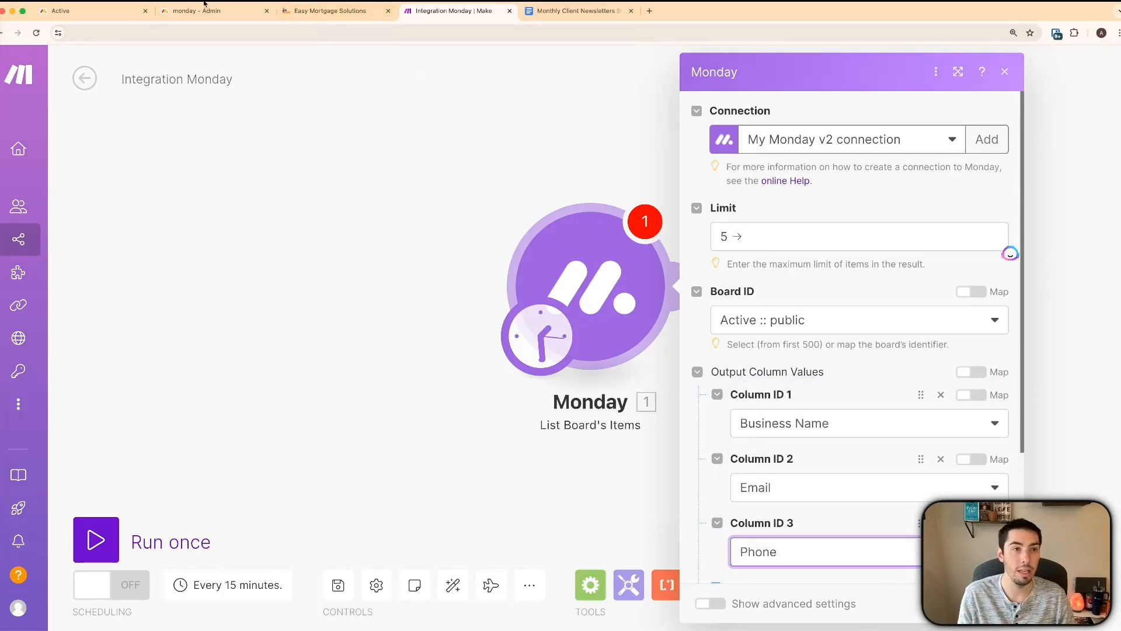
- Look through the columns of the Active board in monday.com, and go back to the module's output columns in Make
left_click(76, 16)
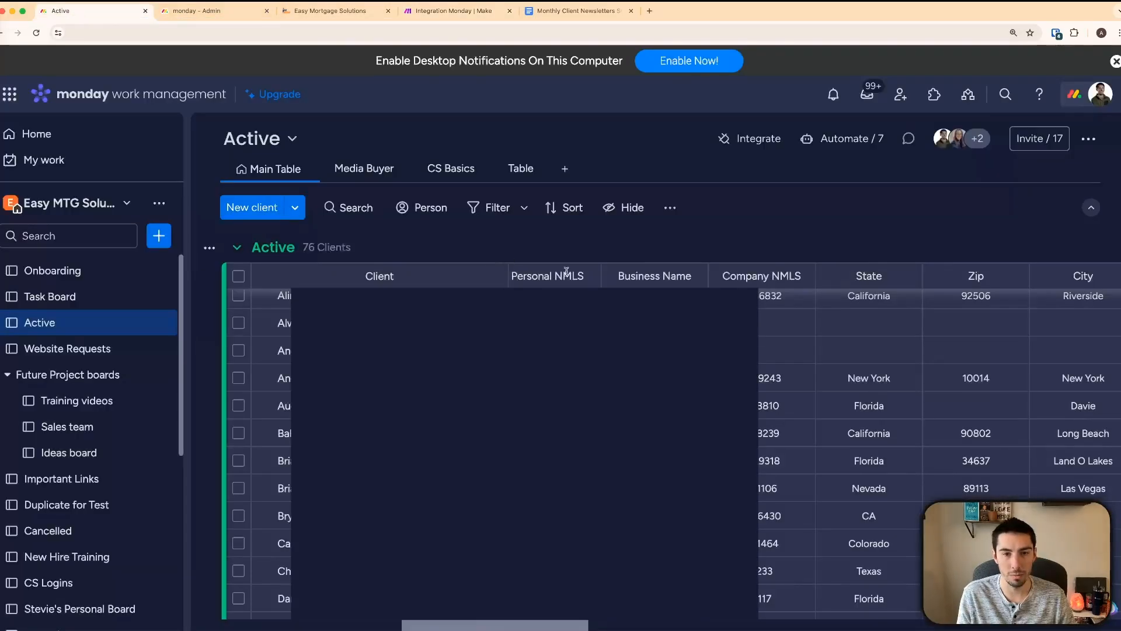
scroll(601, 268, "right", 15)
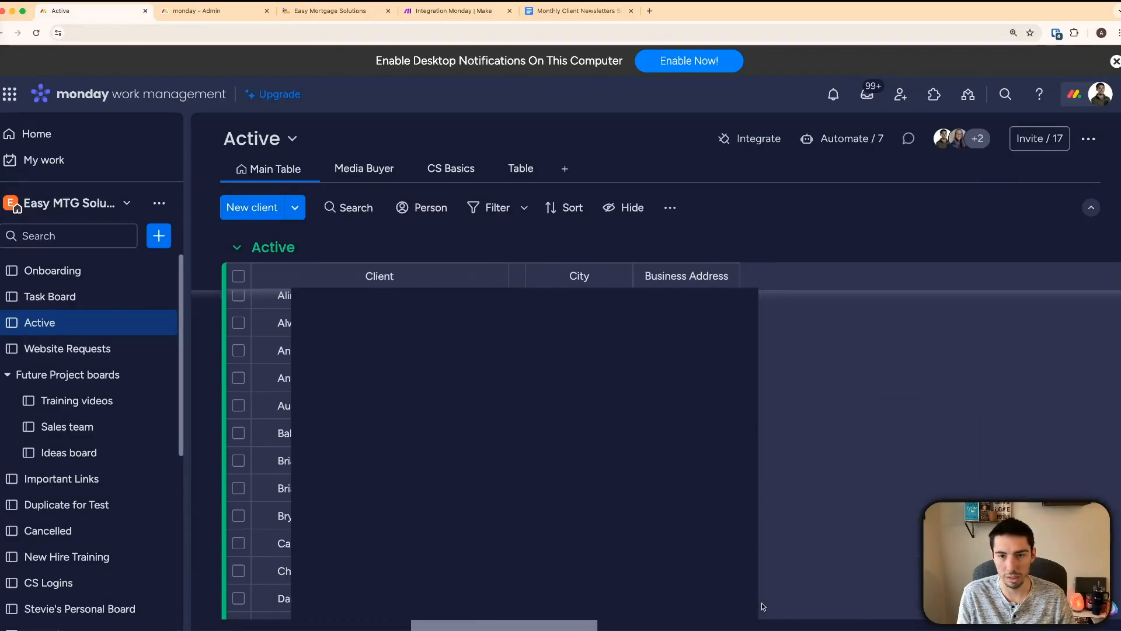
scroll(866, 594, "right", 3)
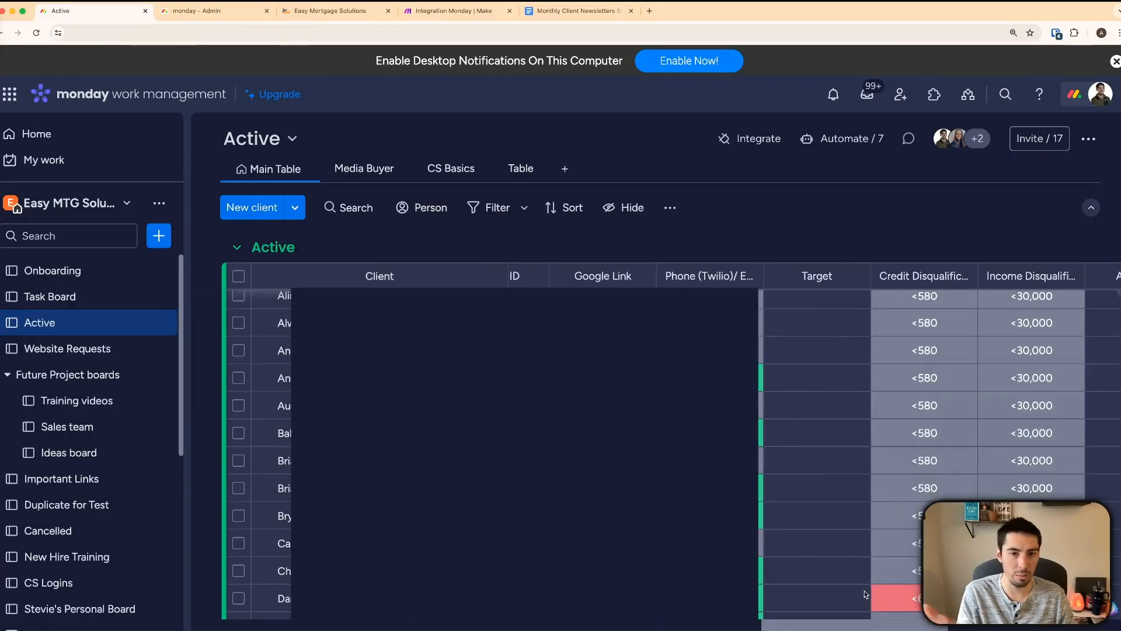
key("super+4")
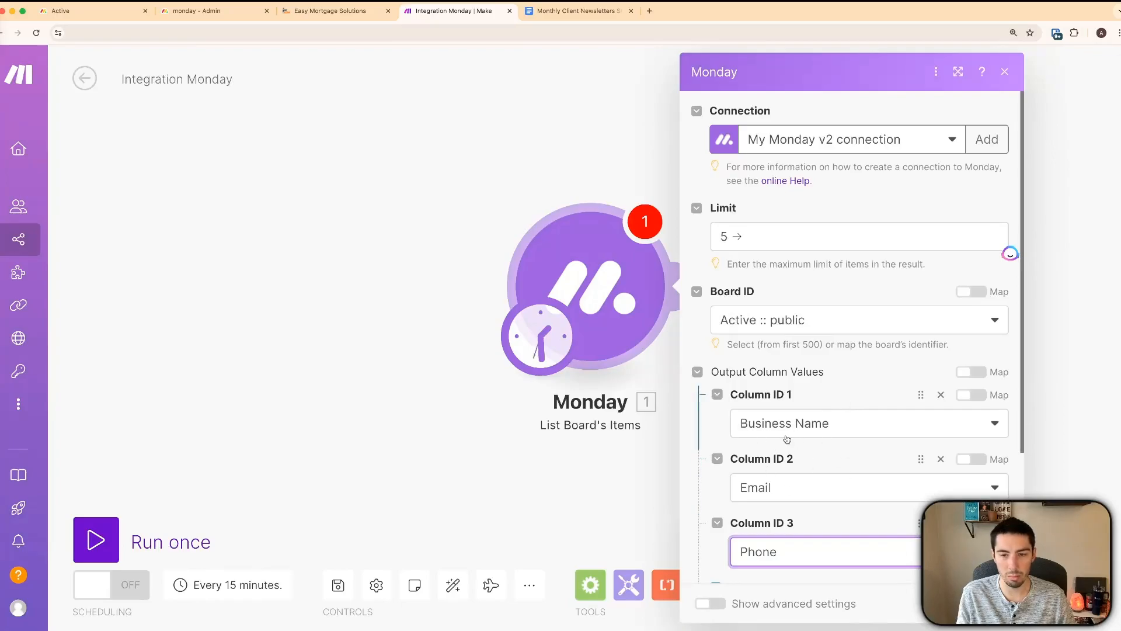
scroll(796, 549, "down", 3)
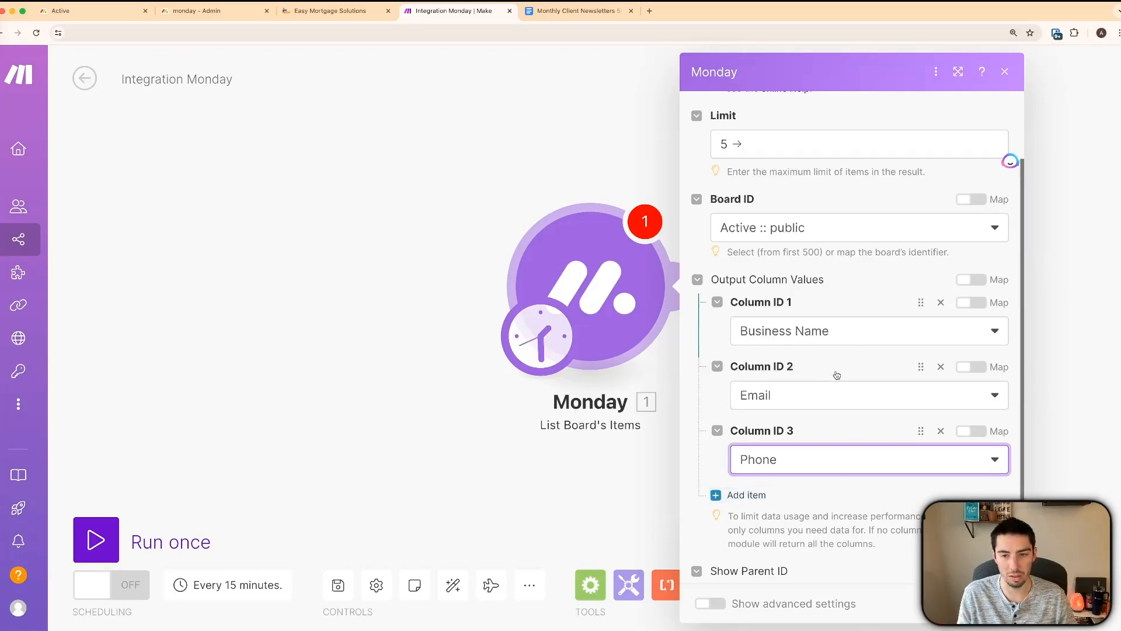
- Confirm the Monday module's settings and run the scenario once
left_click(992, 603)
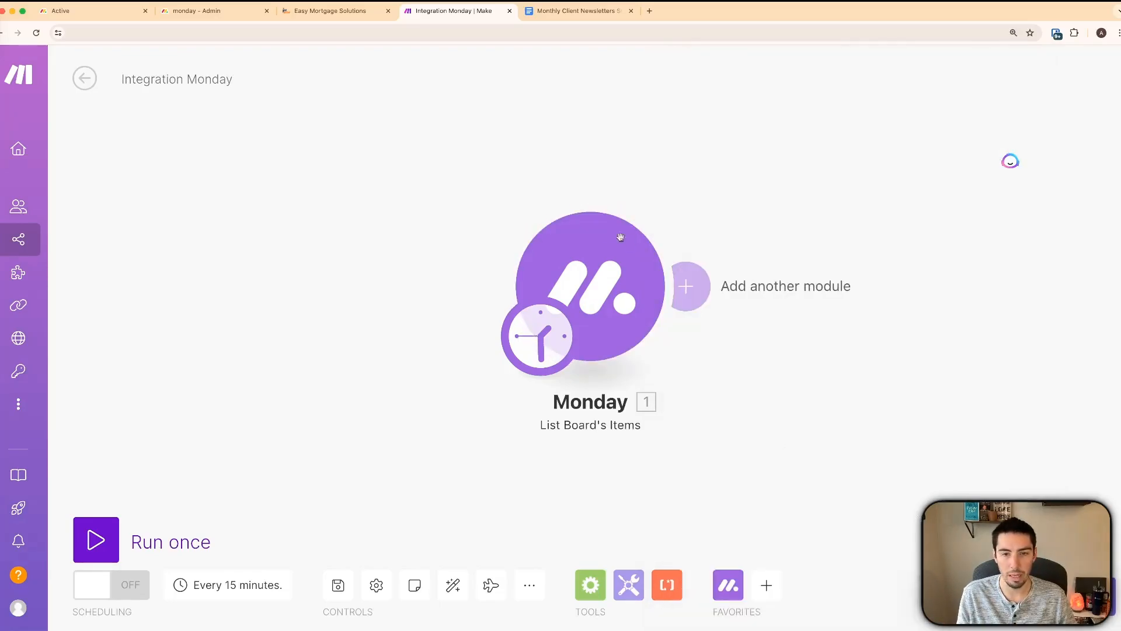
left_click(95, 539)
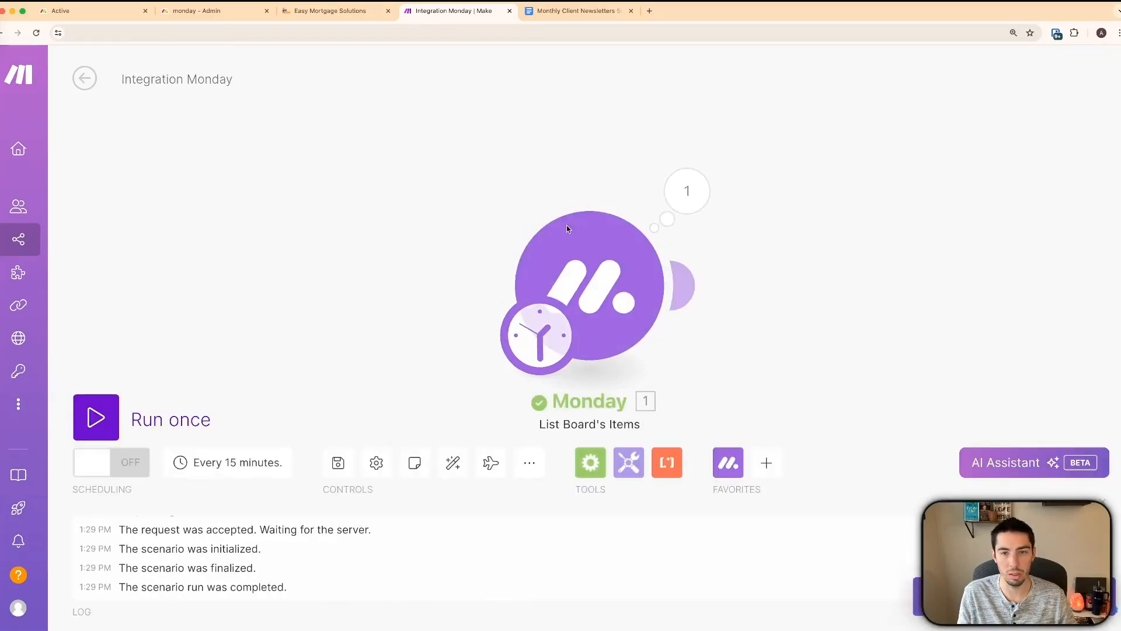
- Examine the Monday module's output bundles from the run, collapsing all five and expanding the first one for its details
left_click(687, 191)
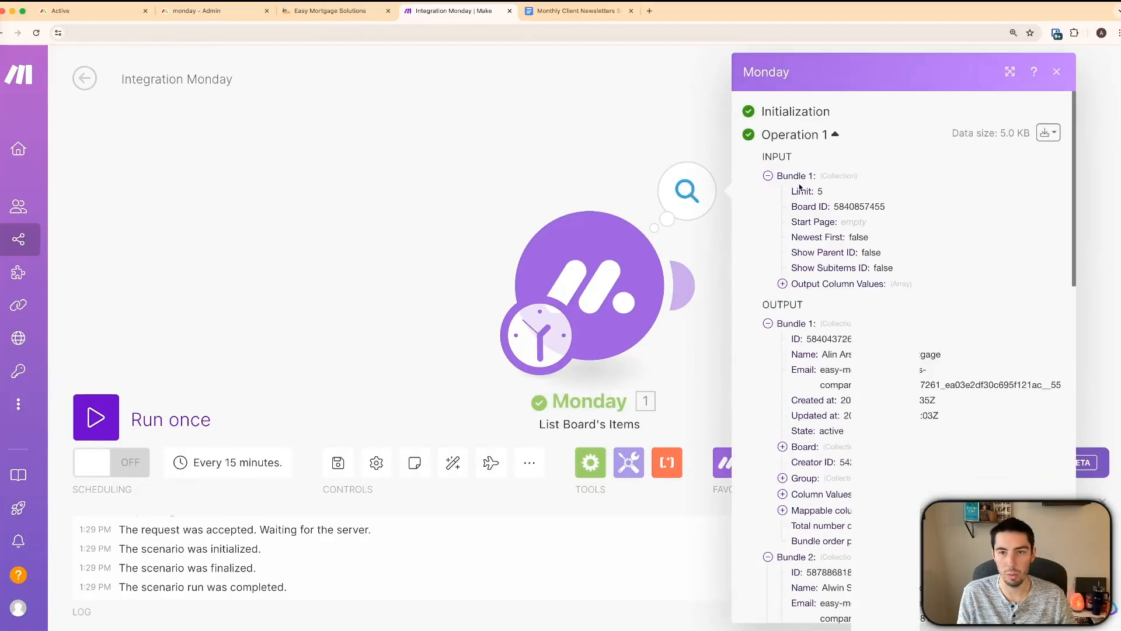
left_click(768, 323)
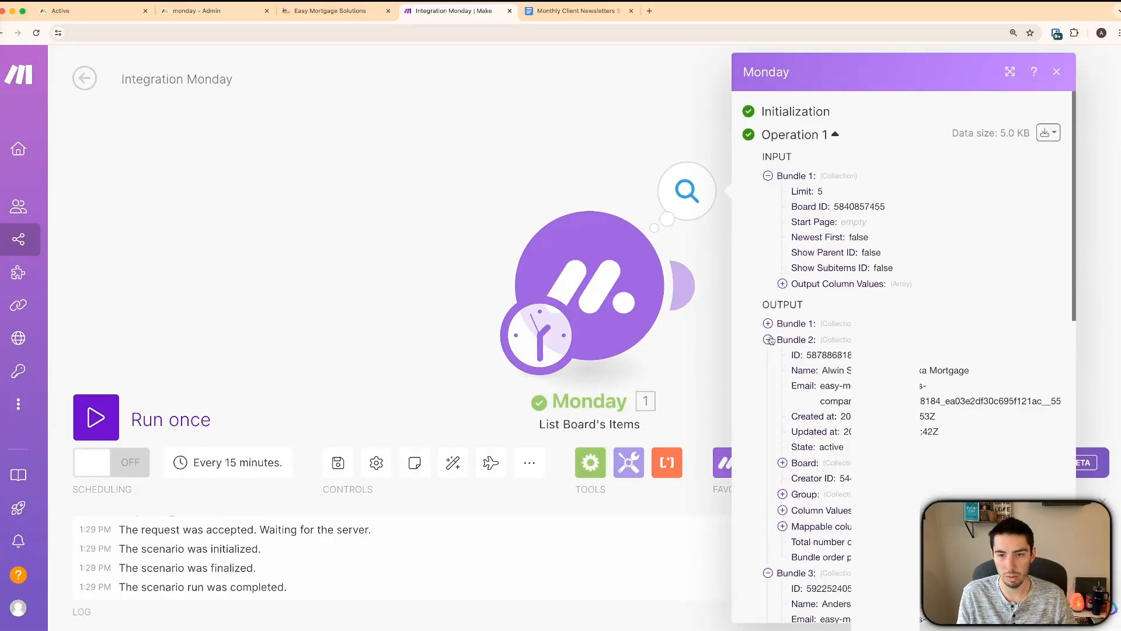
left_click(768, 339)
left_click(768, 355)
left_click(768, 371)
left_click(768, 388)
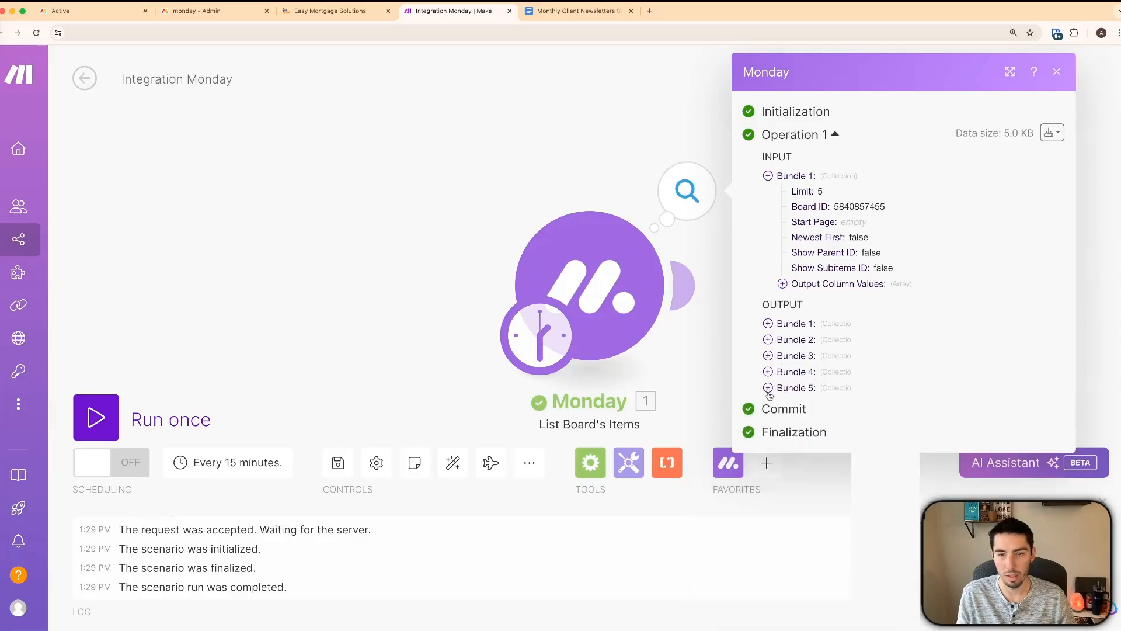
left_click(768, 324)
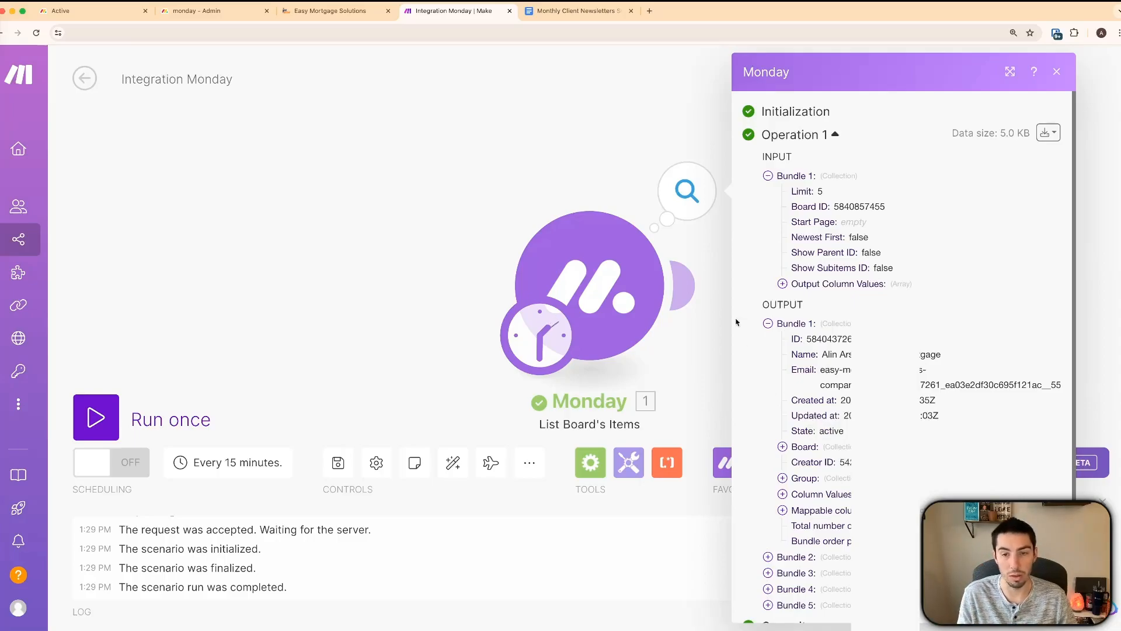
left_click(700, 365)
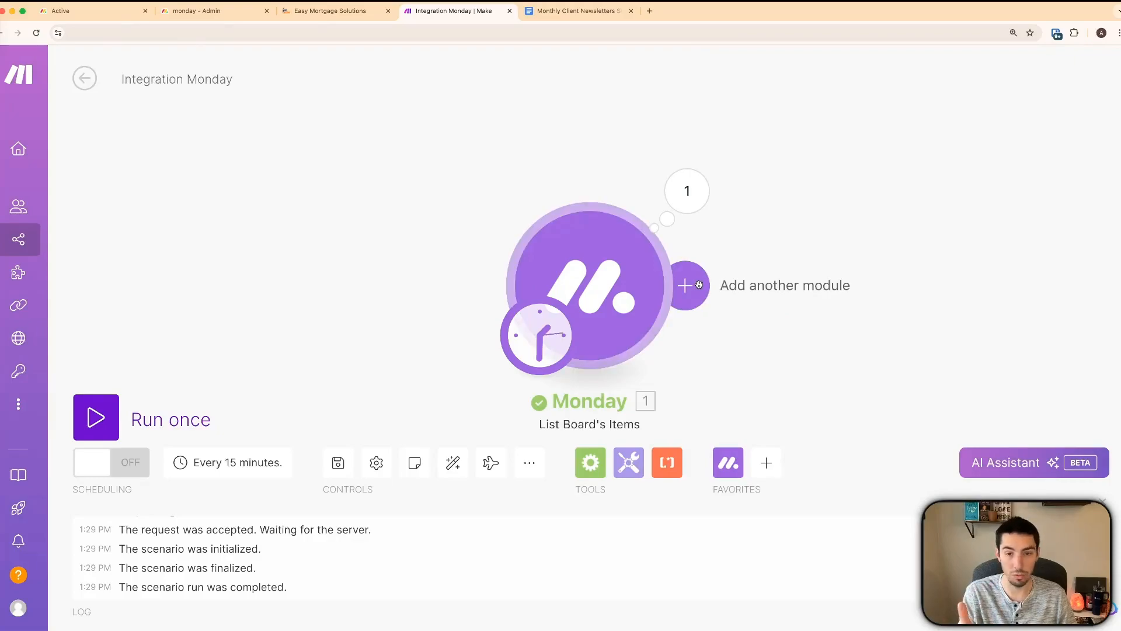
- Add a HighLevel LeadConnector Search Contacts module after the Monday module
left_click(758, 465)
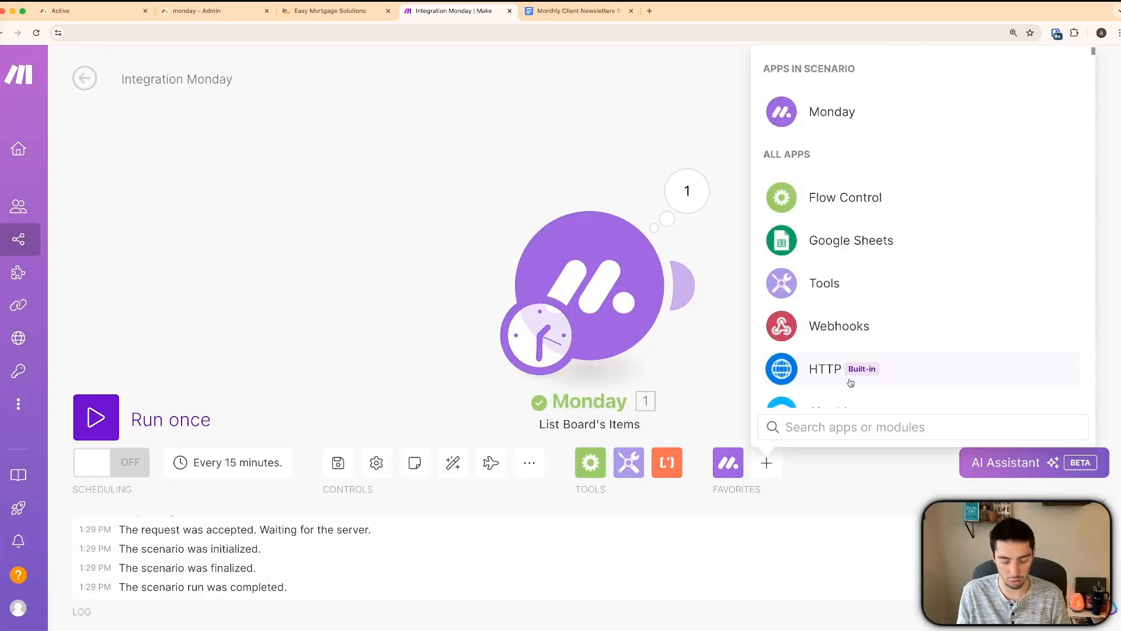
type("high")
left_click(867, 81)
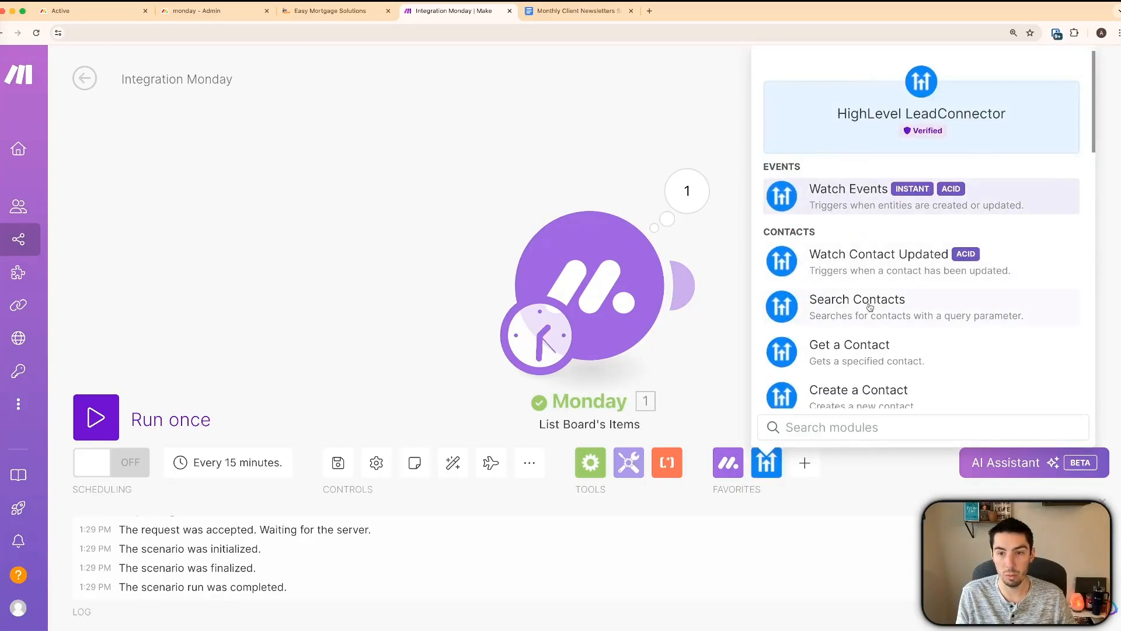
left_click(819, 311)
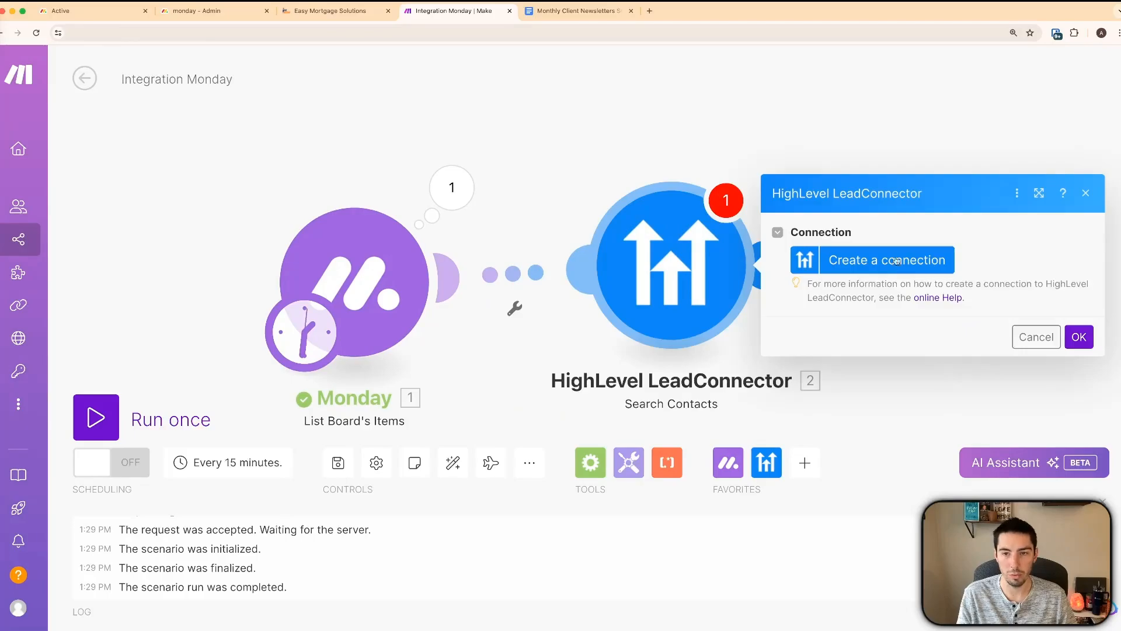
- Create a Highlevel Location OAuth 2.0 connection named EMS and authorize it for the account found by searching "easy"
left_click(870, 262)
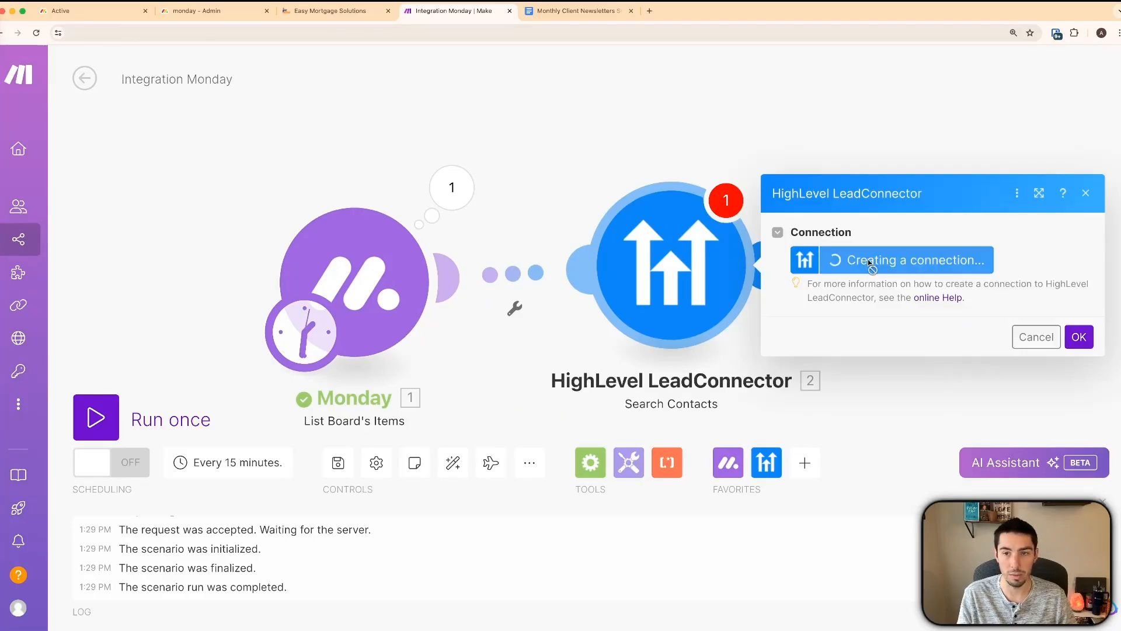
left_click(591, 273)
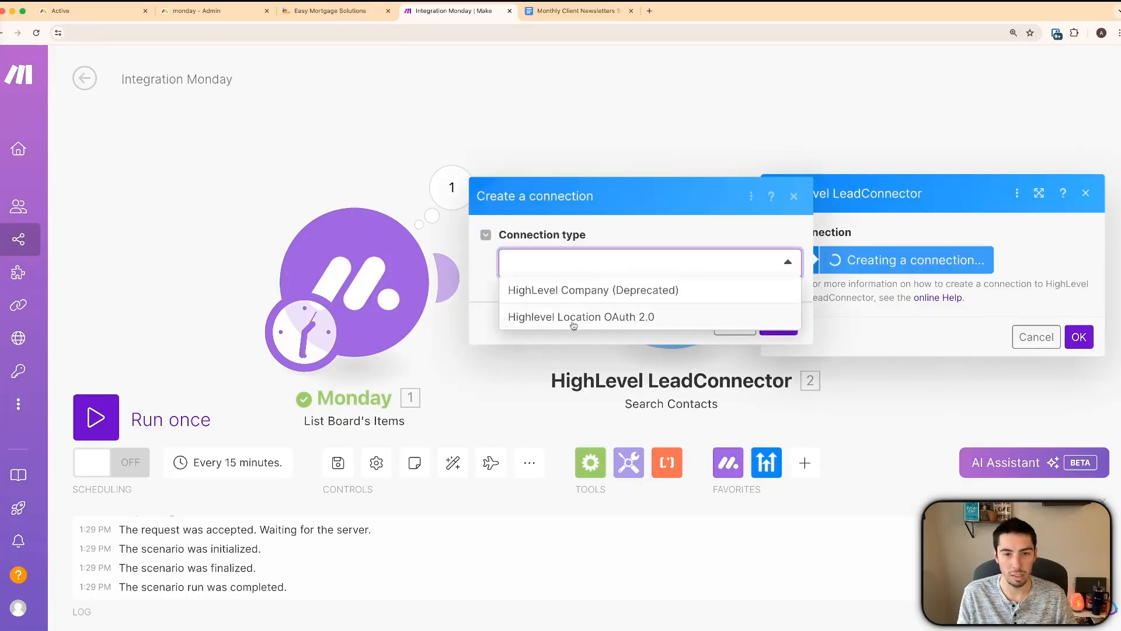
left_click(635, 319)
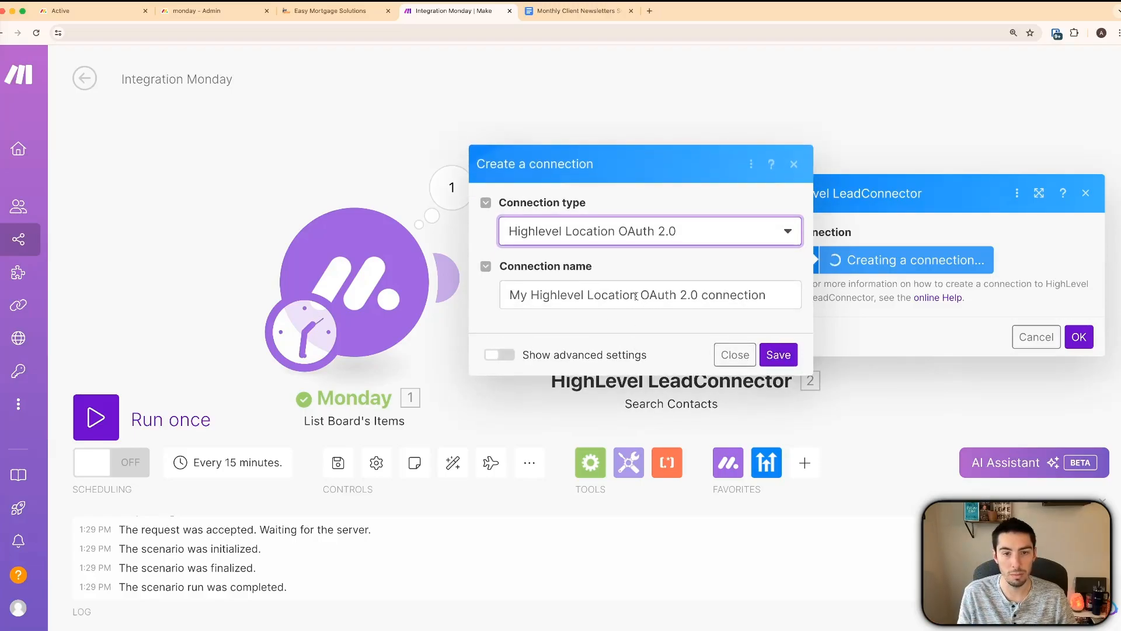
triple_click(597, 295)
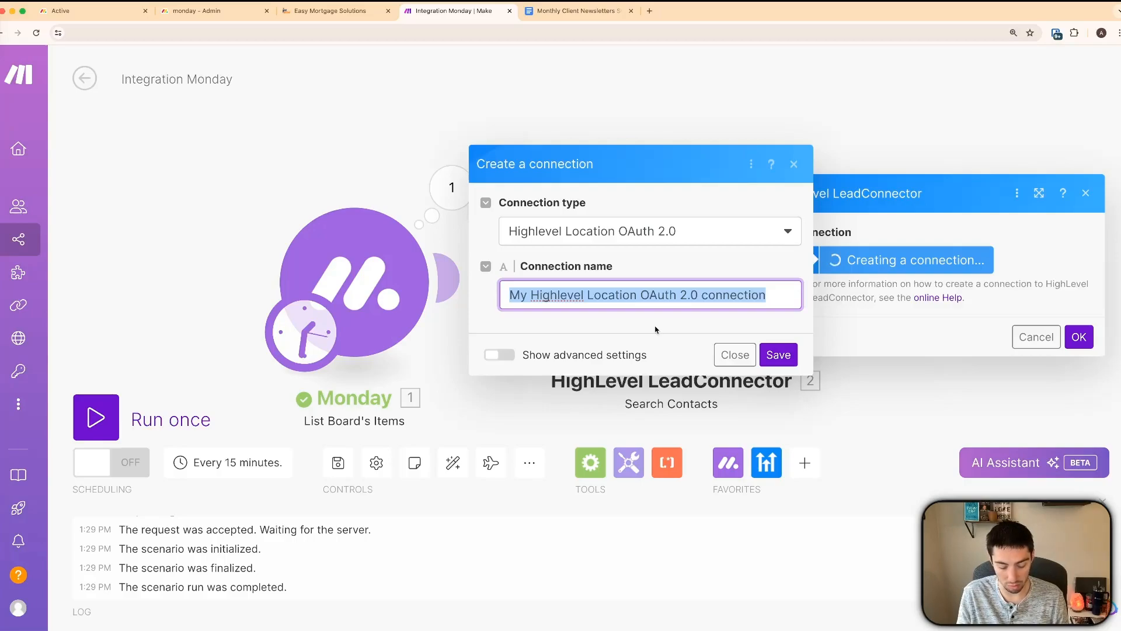
type("EMS")
left_click(788, 365)
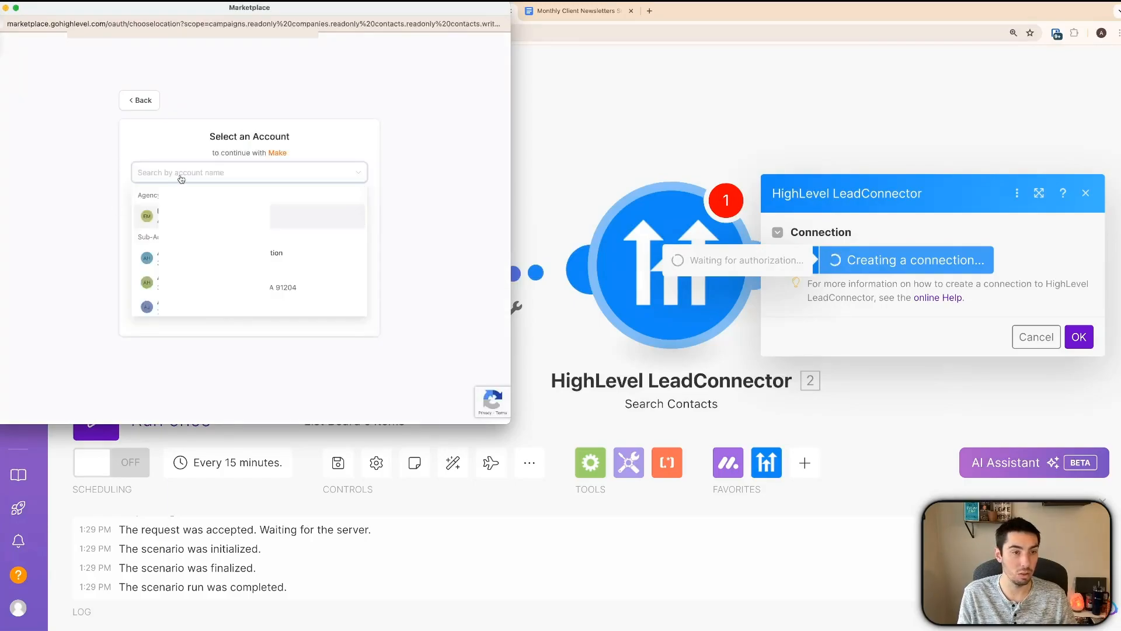
type("easy")
left_click(140, 223)
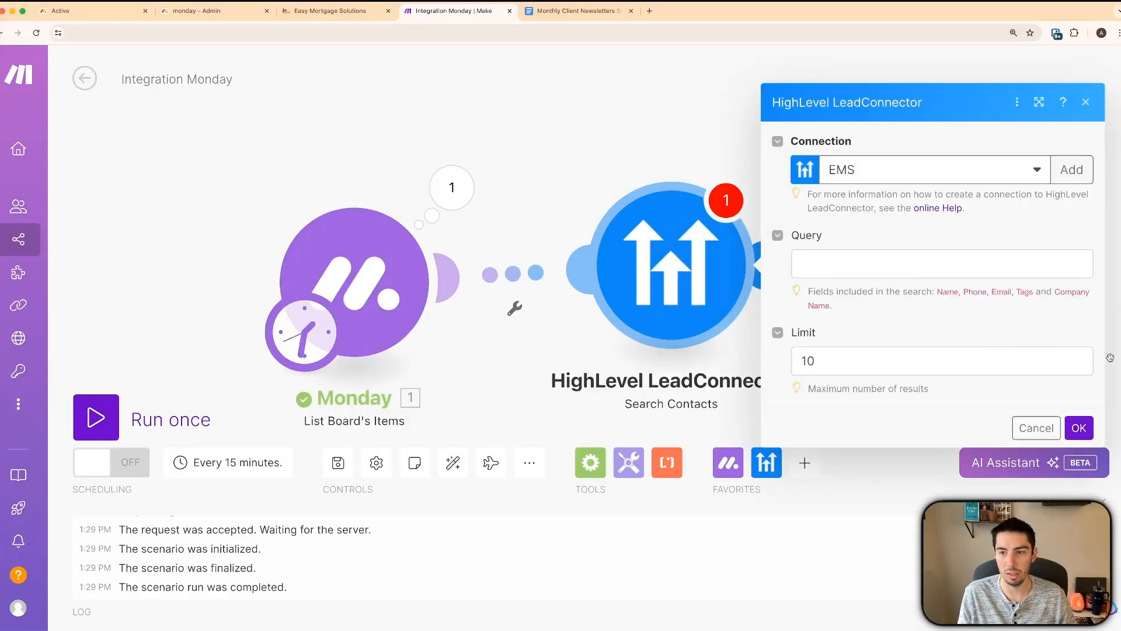
- Map the Monday email column value as the Search Contacts query and set the result limit to 5
left_click(852, 263)
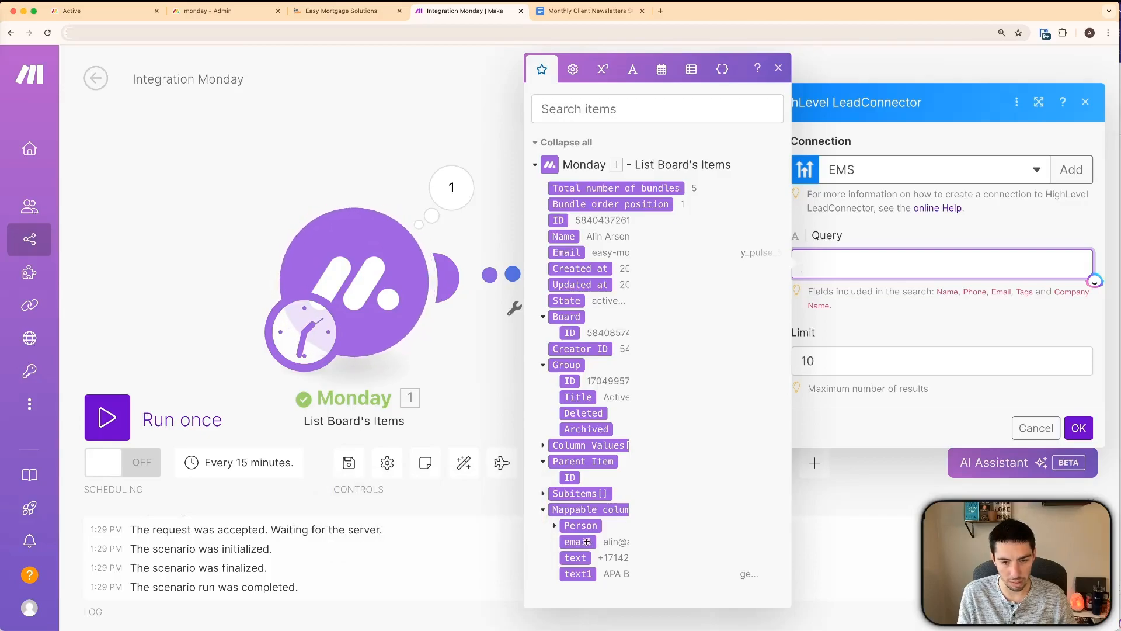
left_click_drag(578, 542, 923, 276)
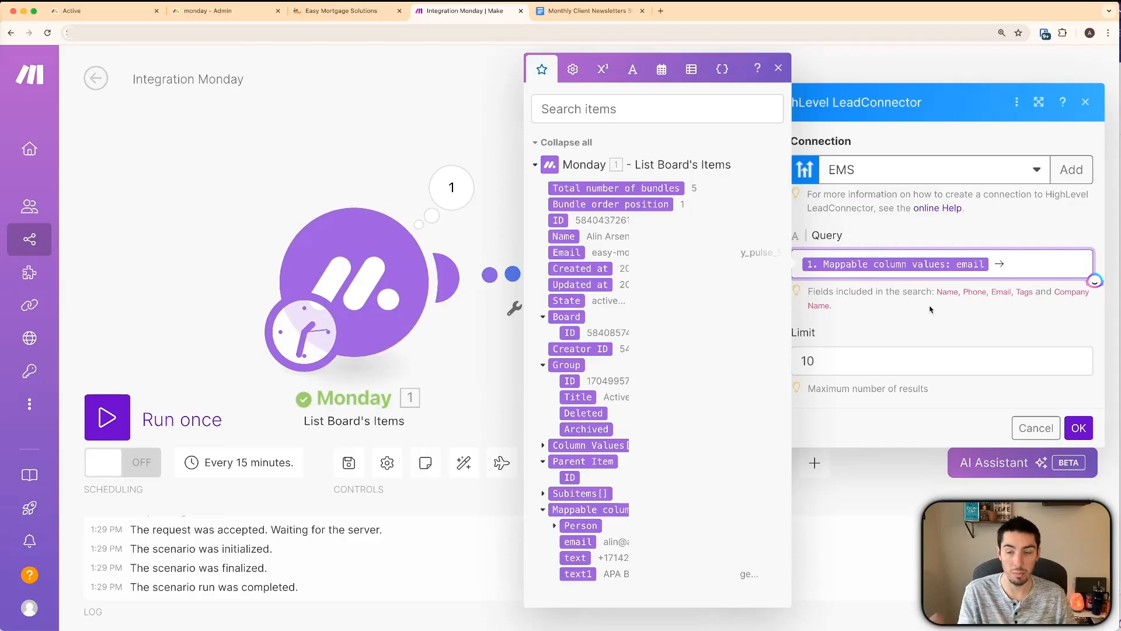
left_click(799, 360)
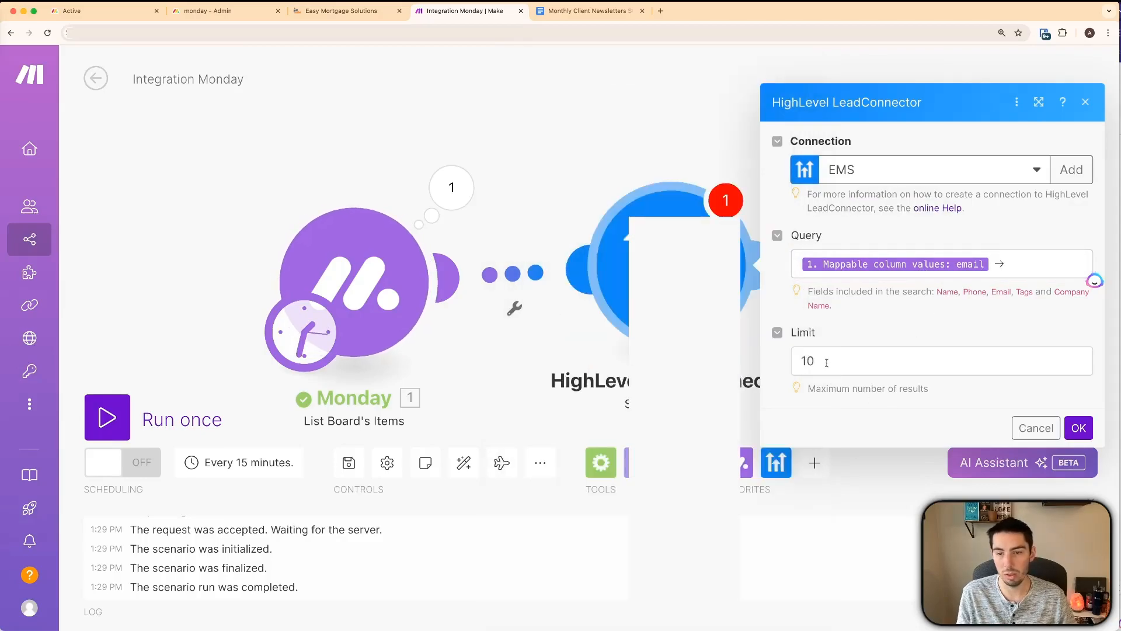
type("5")
left_click(846, 419)
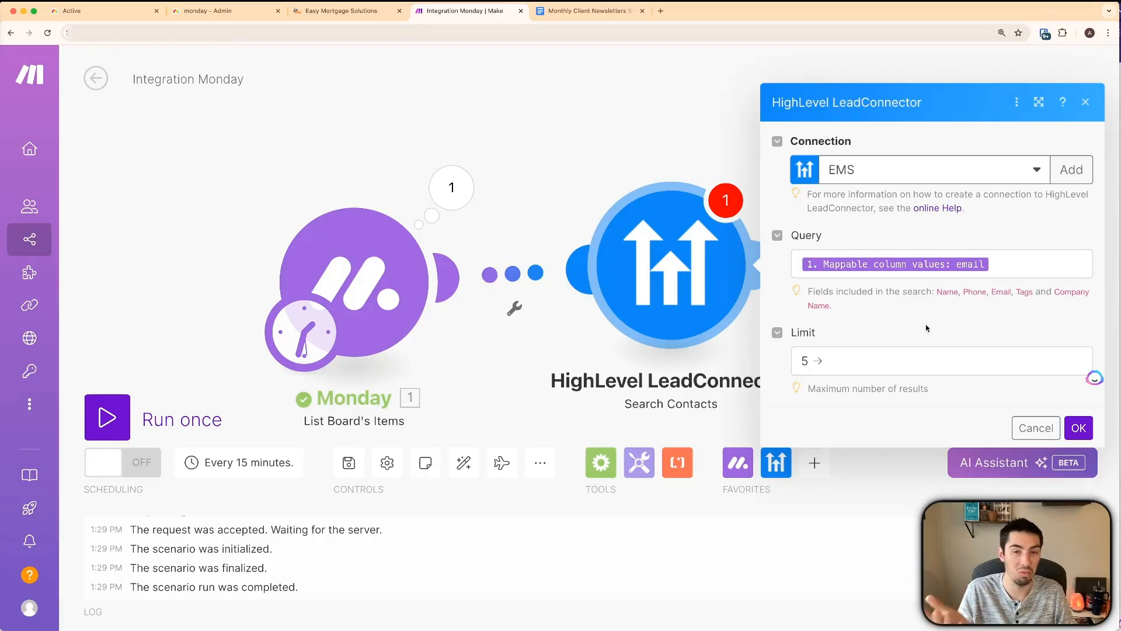
left_click(1078, 430)
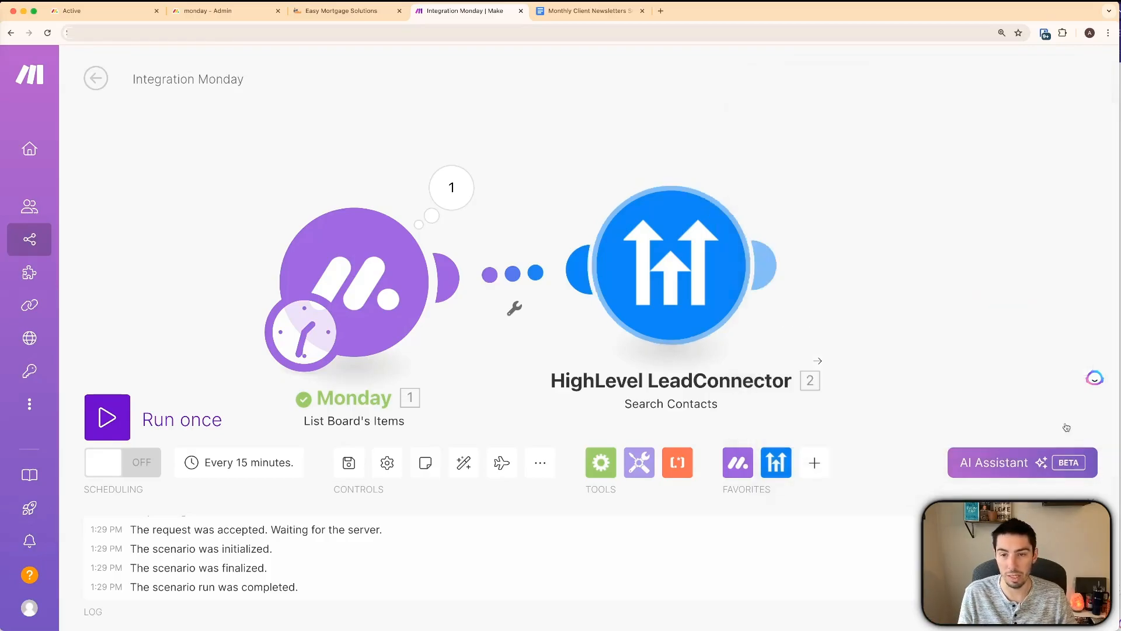
- Run the scenario once and examine the inputs and outputs of Search Contacts operations 1 to 4
left_click(111, 431)
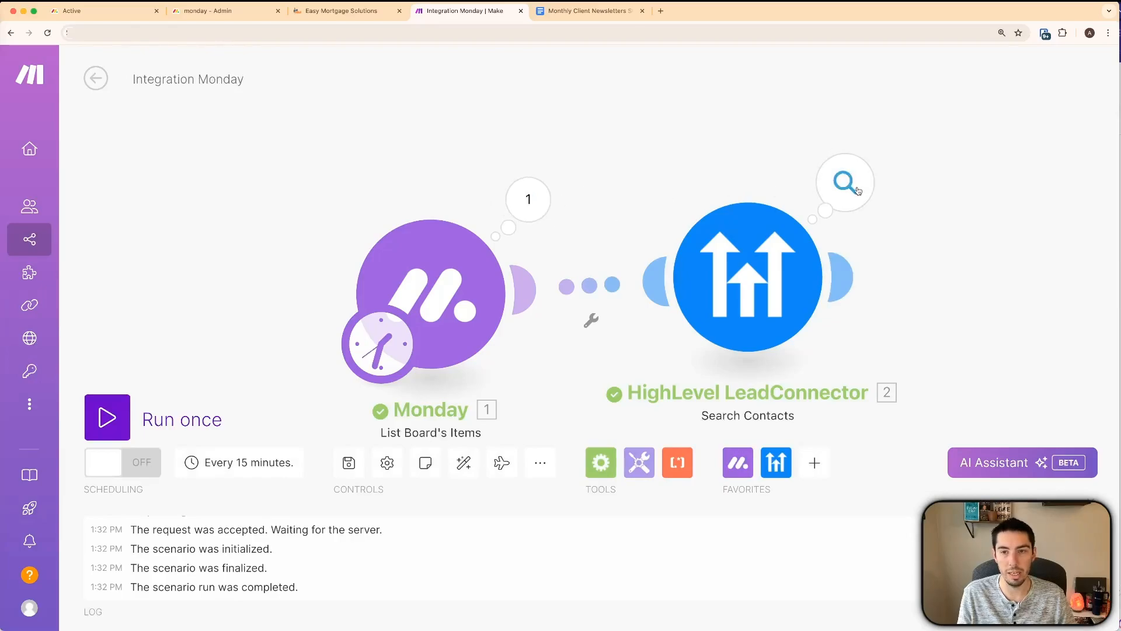
left_click(858, 190)
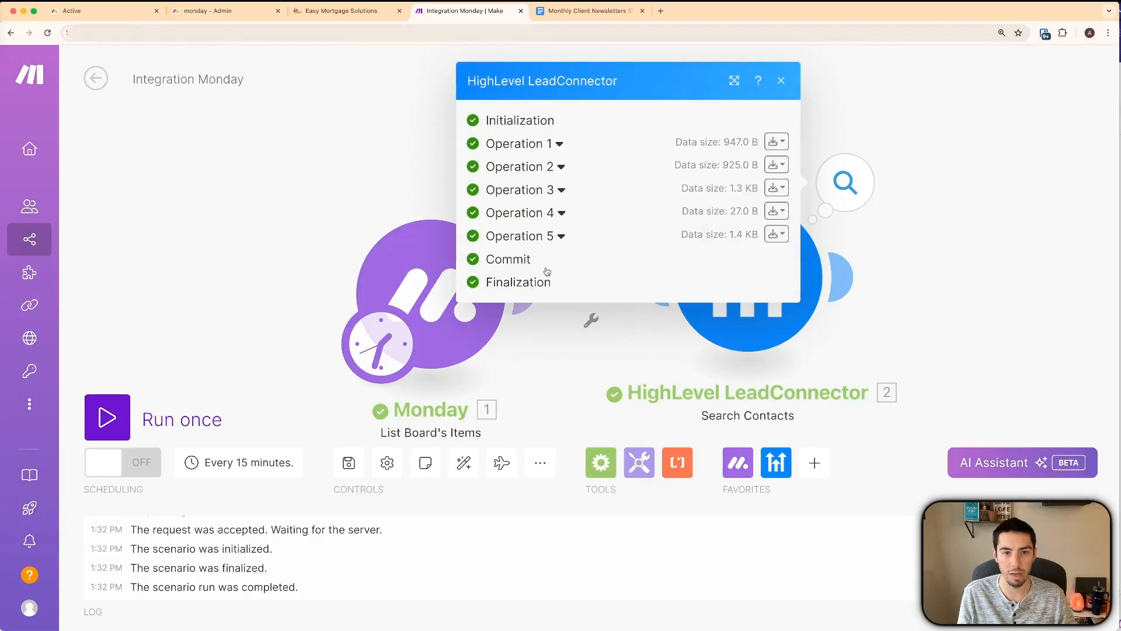
left_click(534, 144)
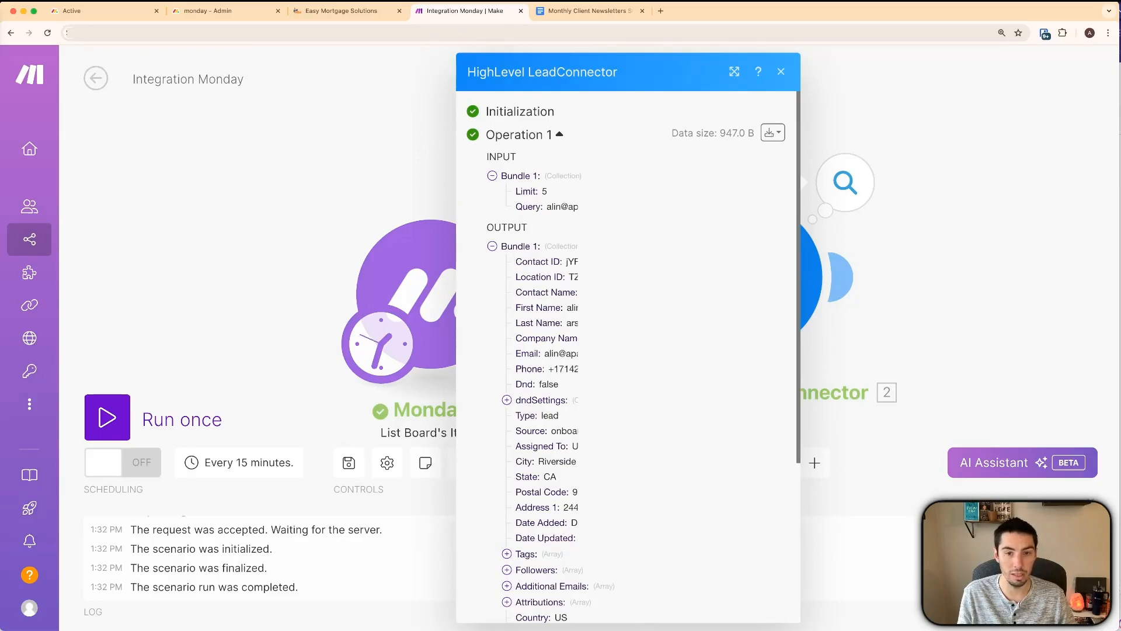
left_click(542, 131)
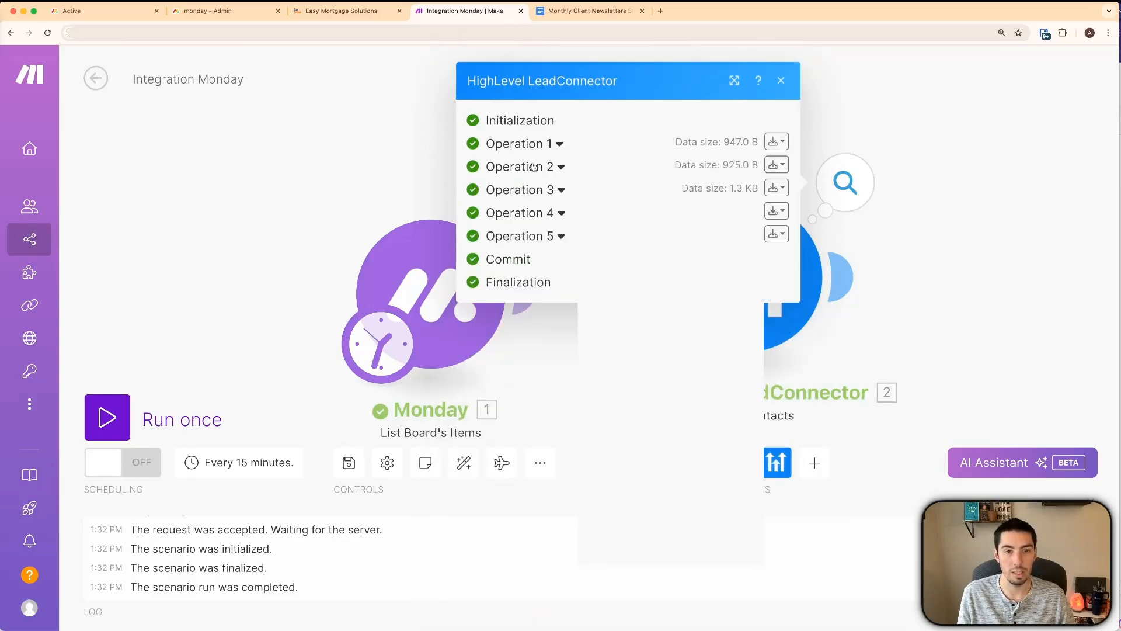
left_click(535, 170)
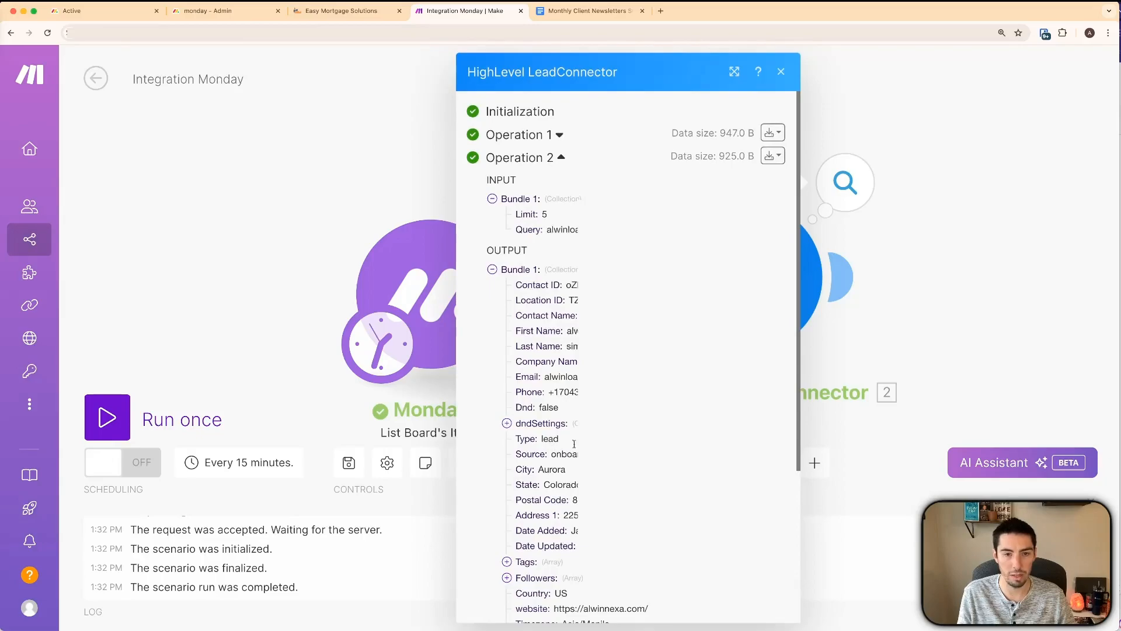
left_click(533, 158)
left_click(522, 190)
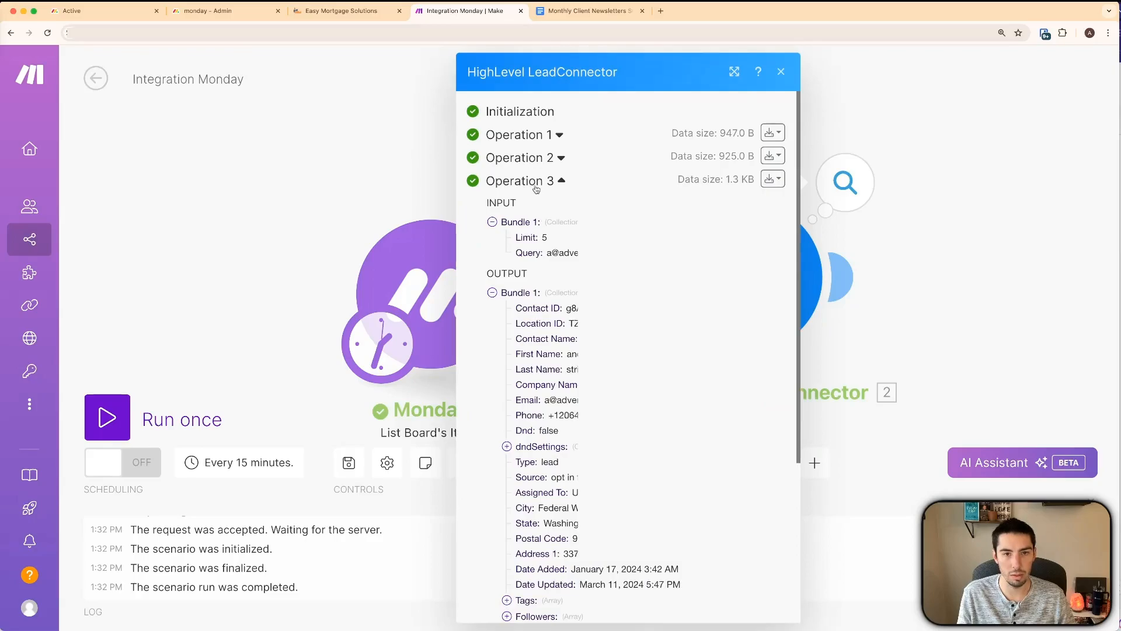
left_click(536, 186)
left_click(524, 210)
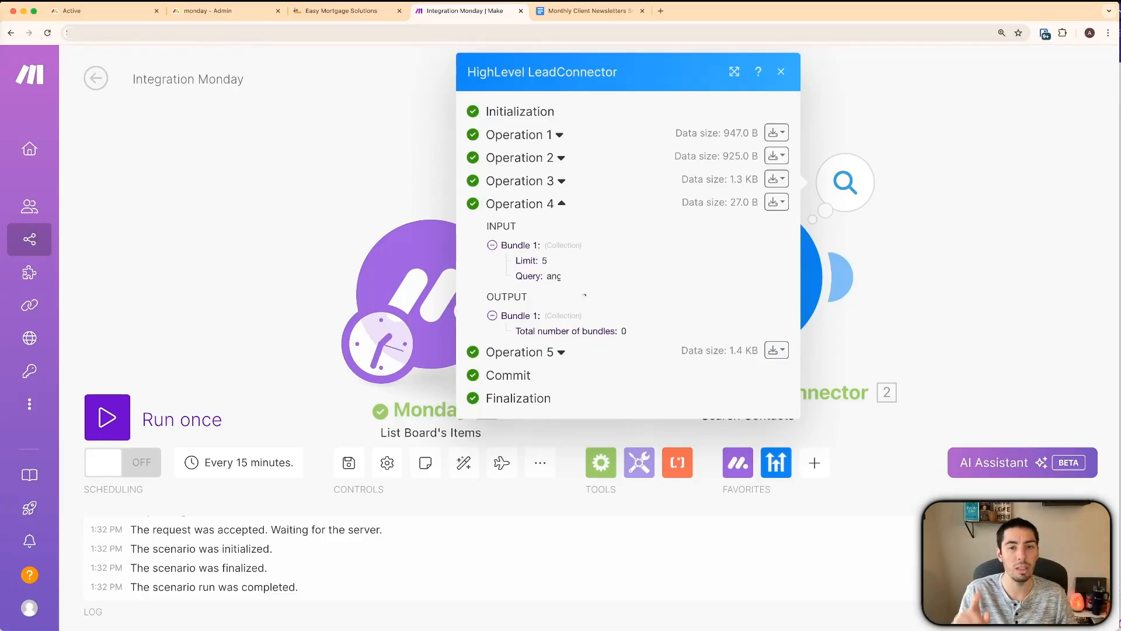
left_click(561, 203)
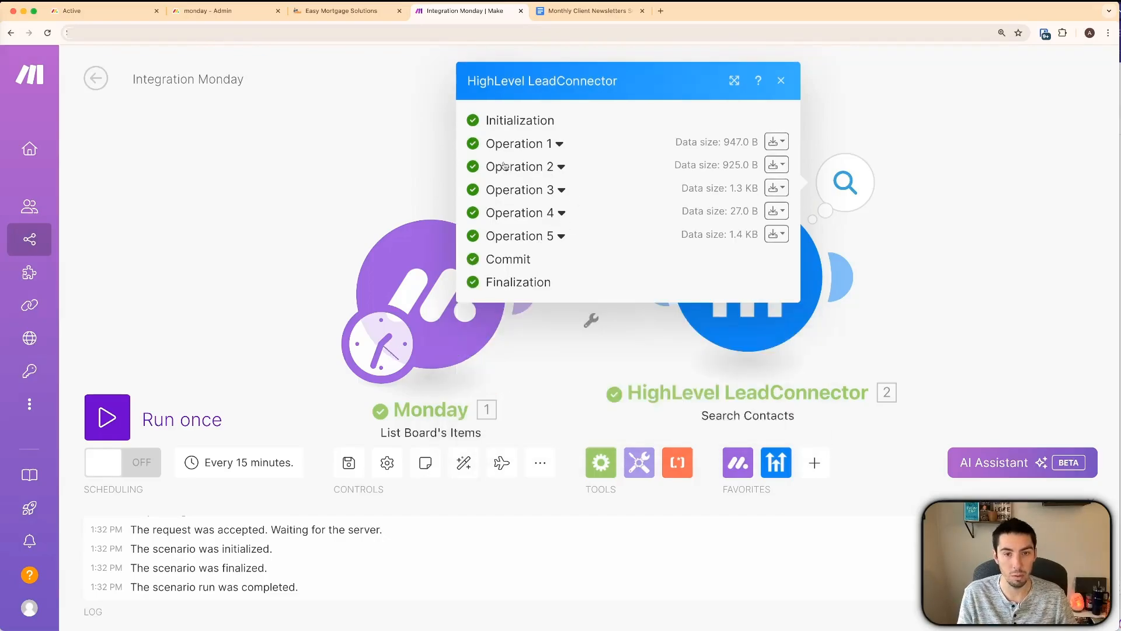
left_click(956, 255)
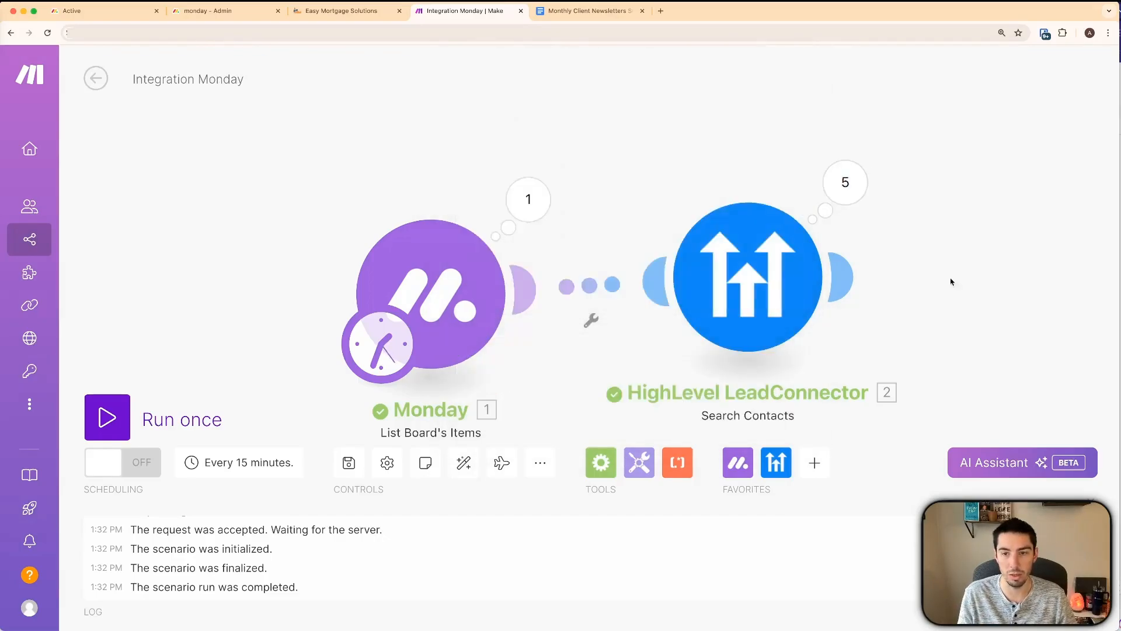
- Add a Flow Control Router after the HighLevel Search Contacts module
left_click_drag(933, 290, 870, 263)
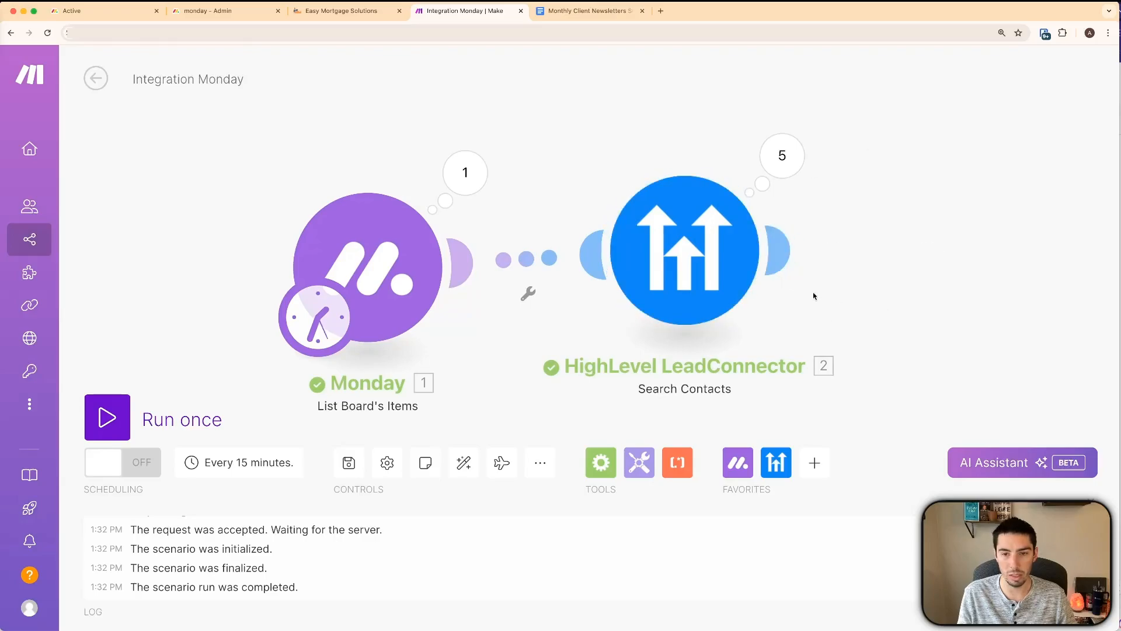
left_click_drag(841, 300, 724, 292)
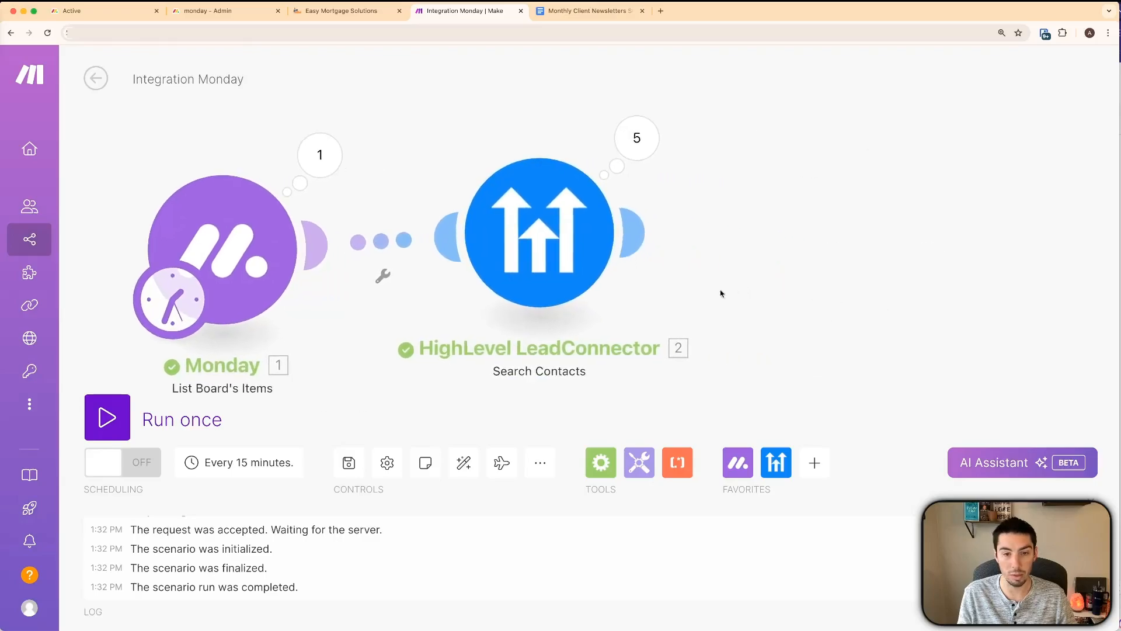
left_click(604, 465)
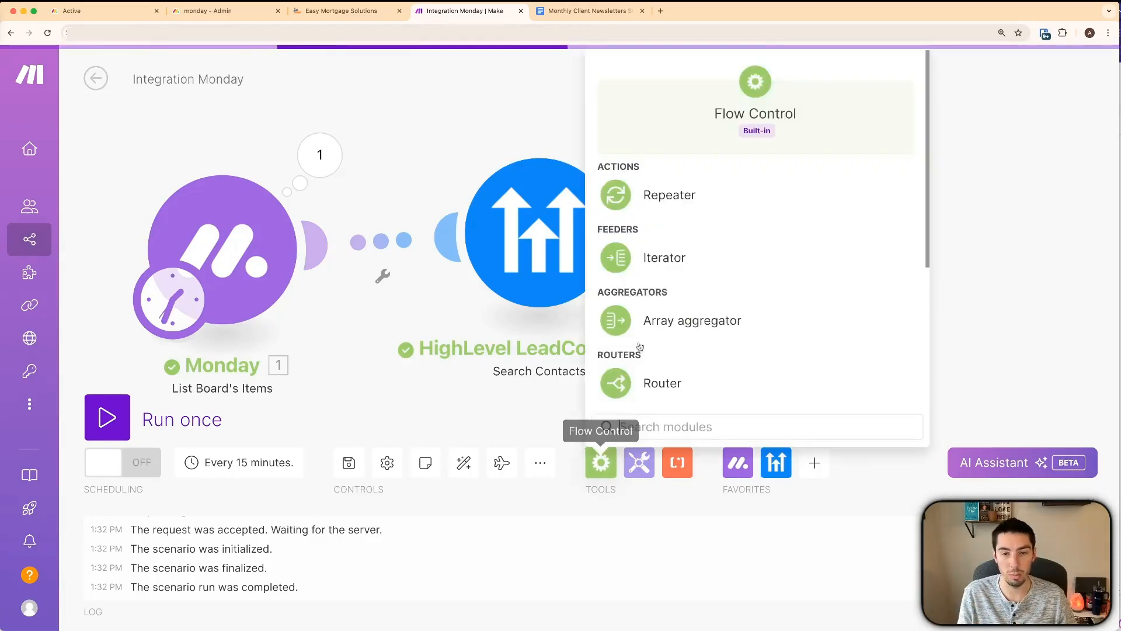
left_click(628, 385)
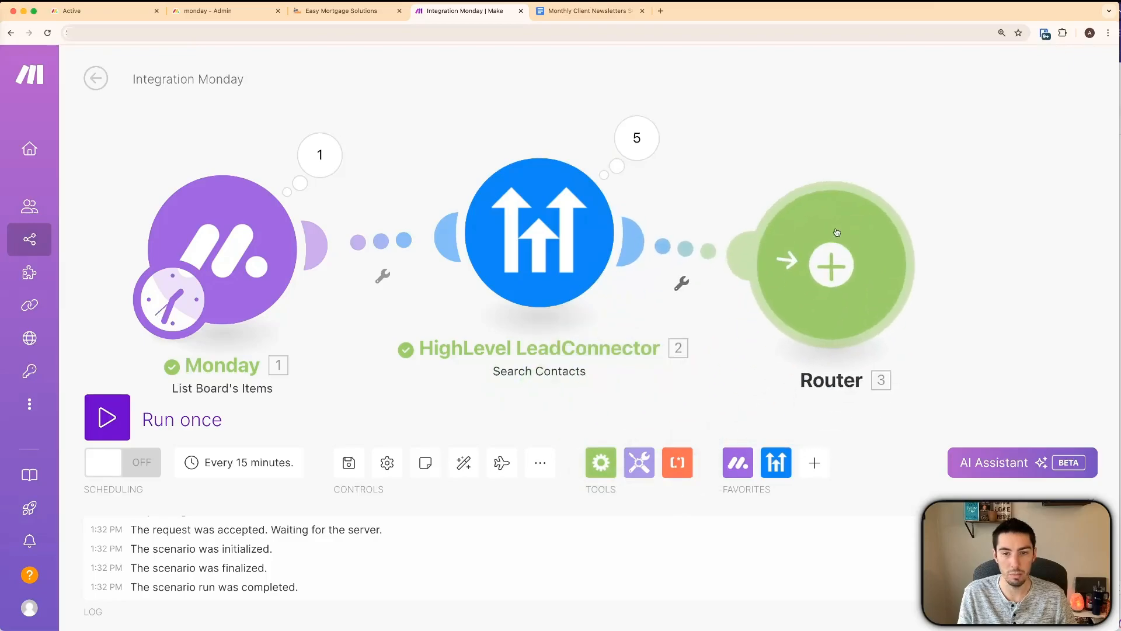
left_click(836, 225)
scroll(938, 298, "down", 2)
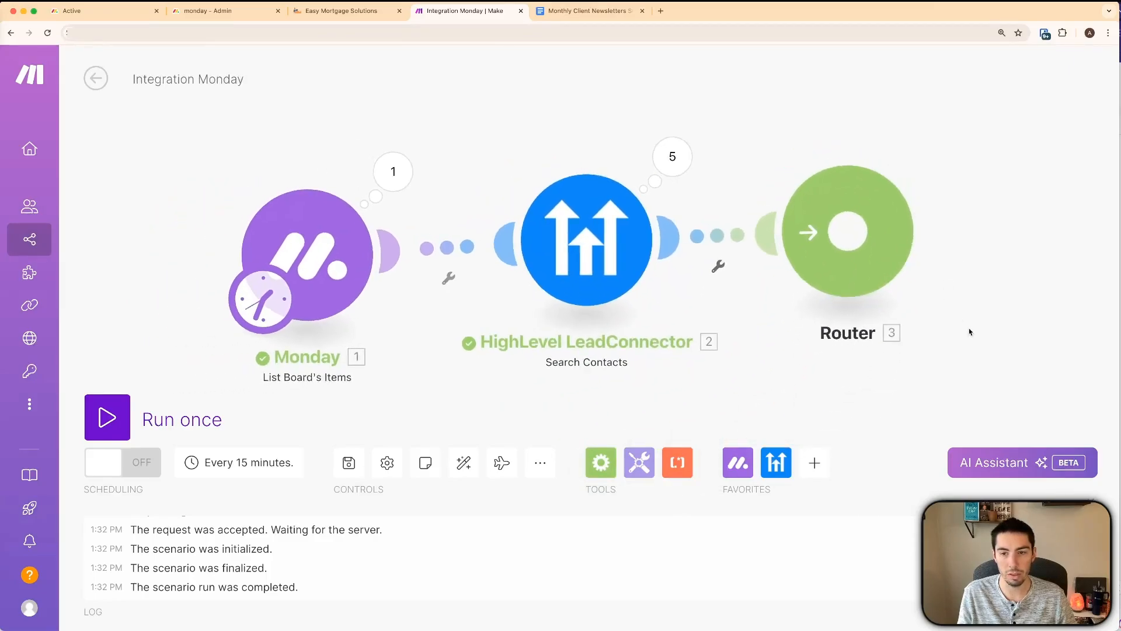
- Add a HighLevel Update a Contact module on a route from the Router
left_click_drag(961, 315, 840, 343)
left_click_drag(743, 273, 741, 282)
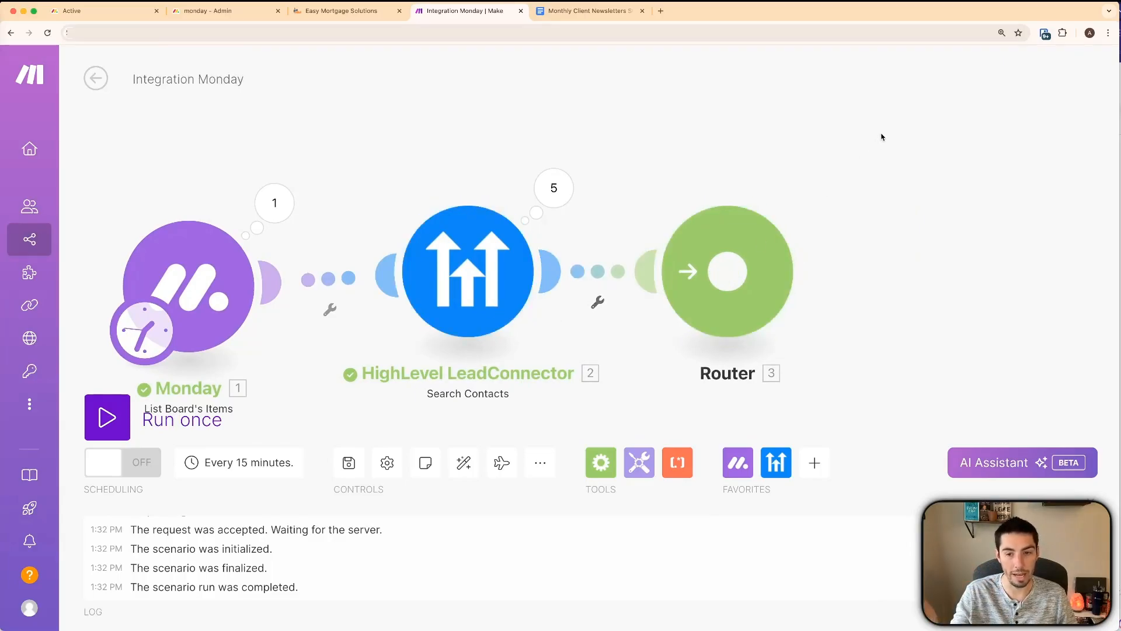
left_click(776, 462)
scroll(852, 319, "down", 3)
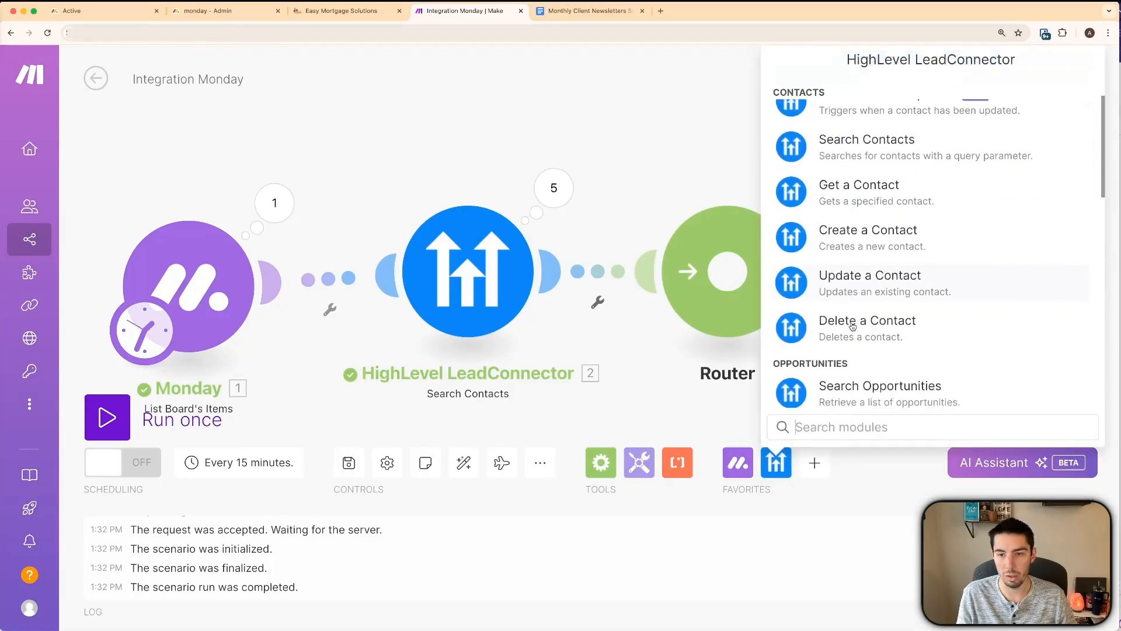
left_click(830, 292)
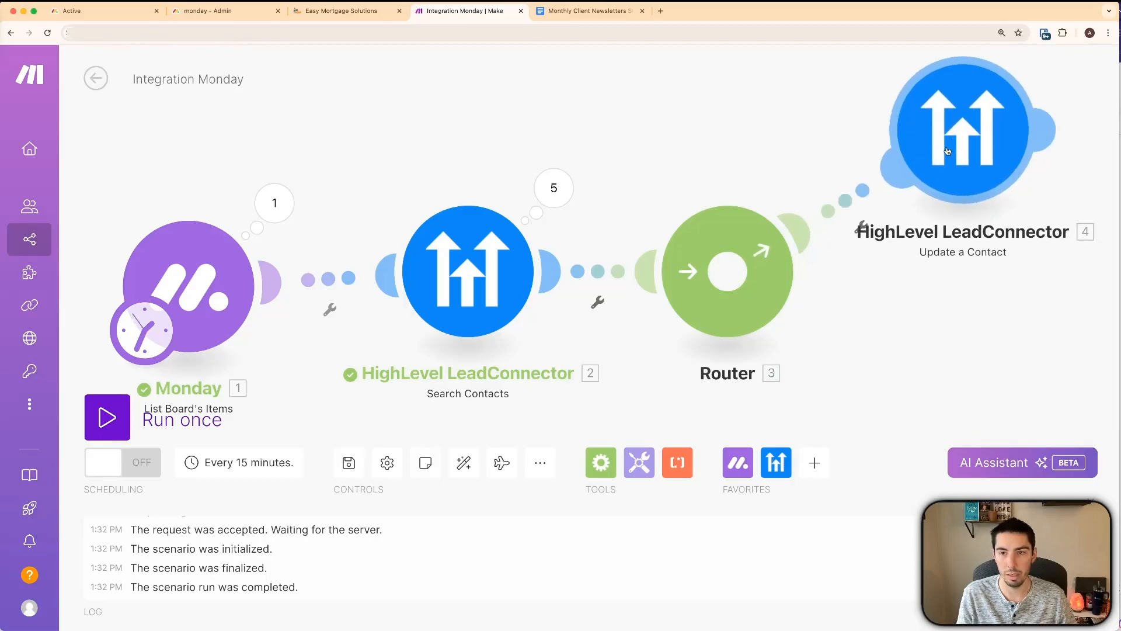
- Map the Contact ID from the Search Contacts module as the Contact ID in the Update a Contact module
left_click(959, 144)
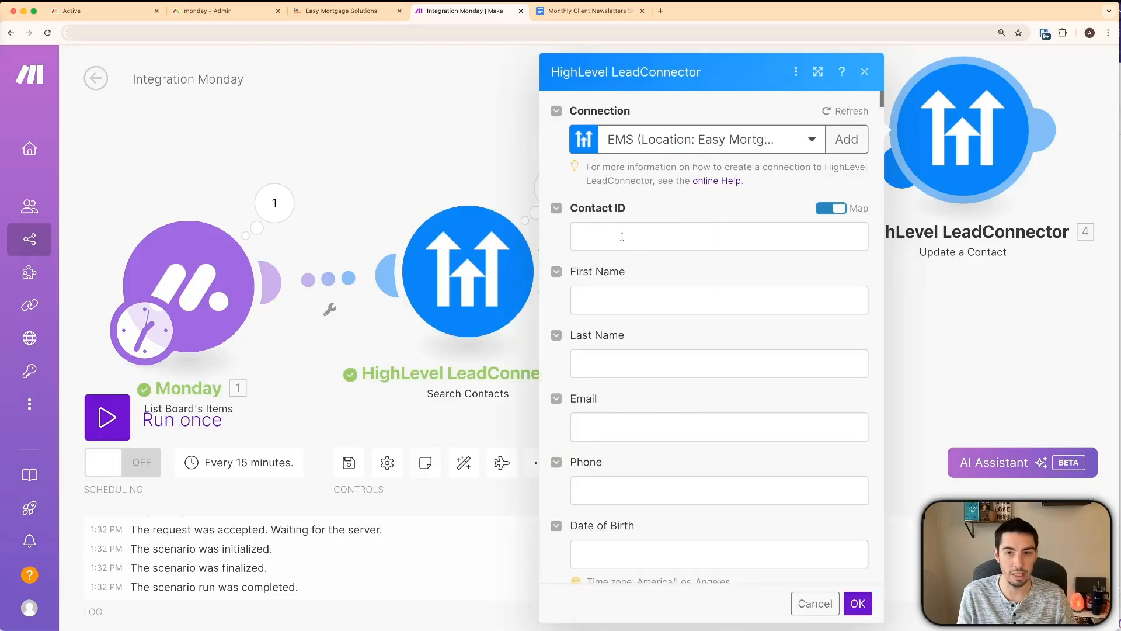
left_click(622, 236)
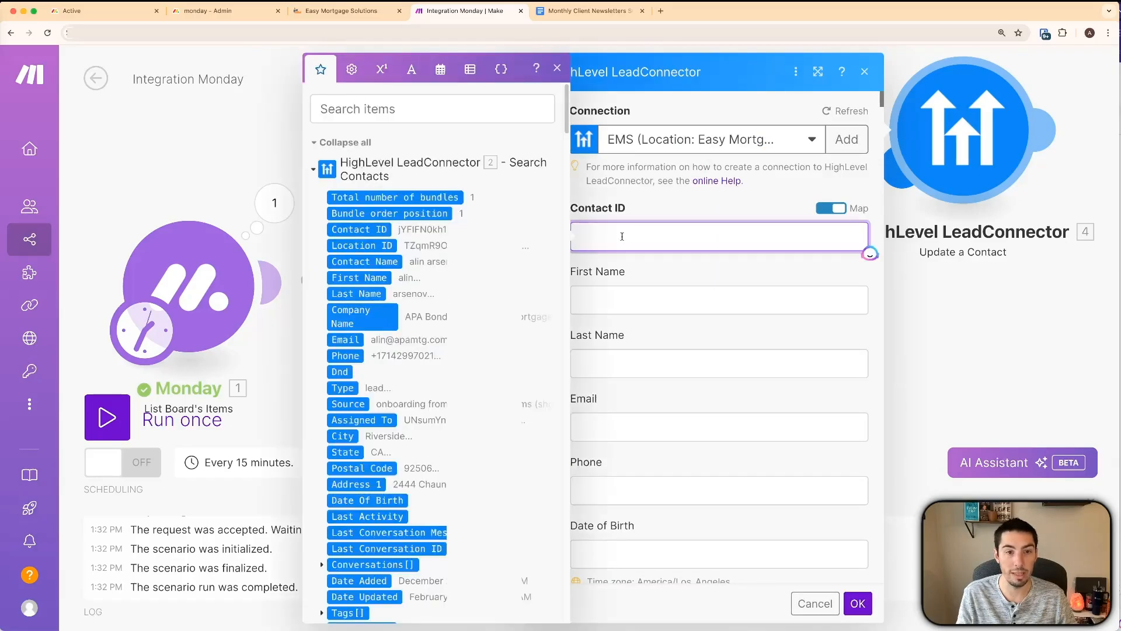
left_click(365, 230)
left_click(620, 209)
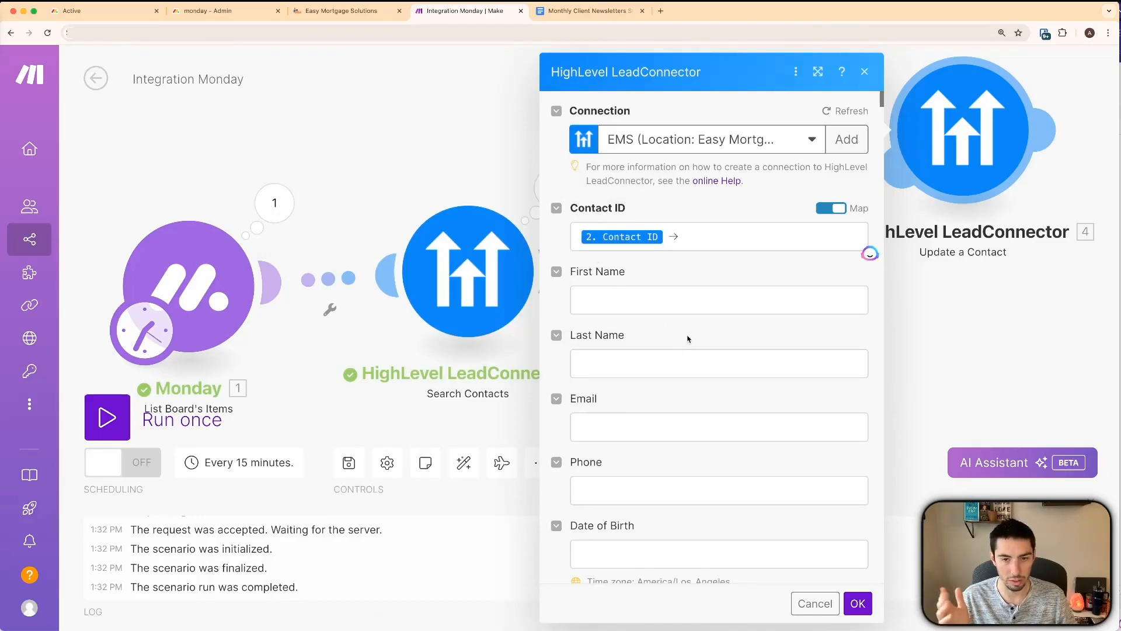
- Select the "active client" tag for the updated contact and save the Update a Contact settings
scroll(688, 330, "down", 6)
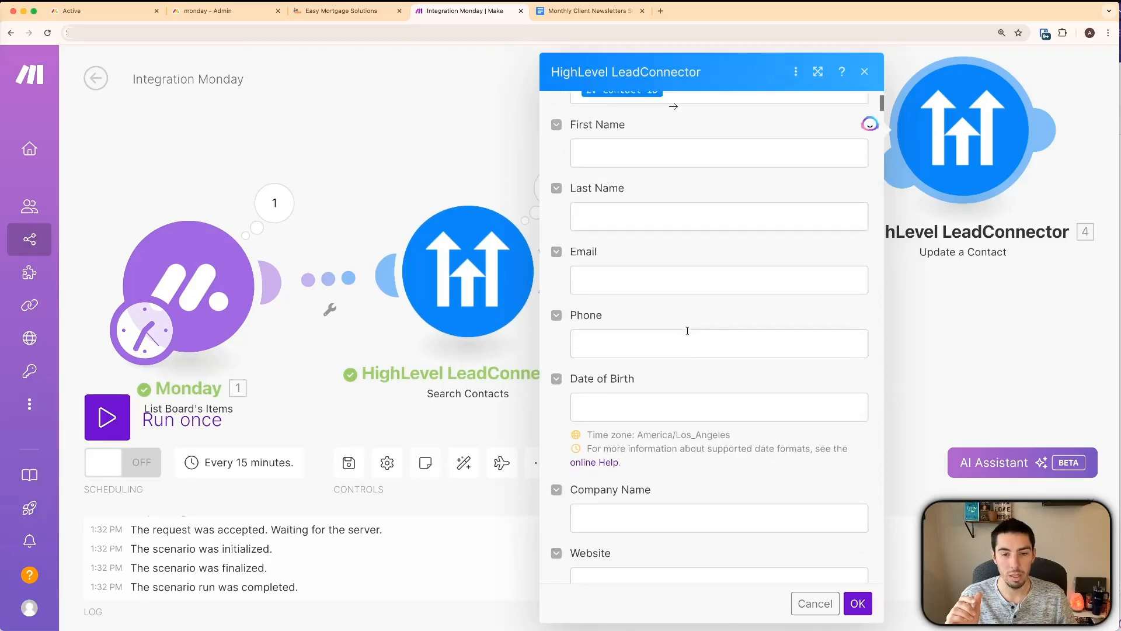
scroll(687, 330, "down", 5)
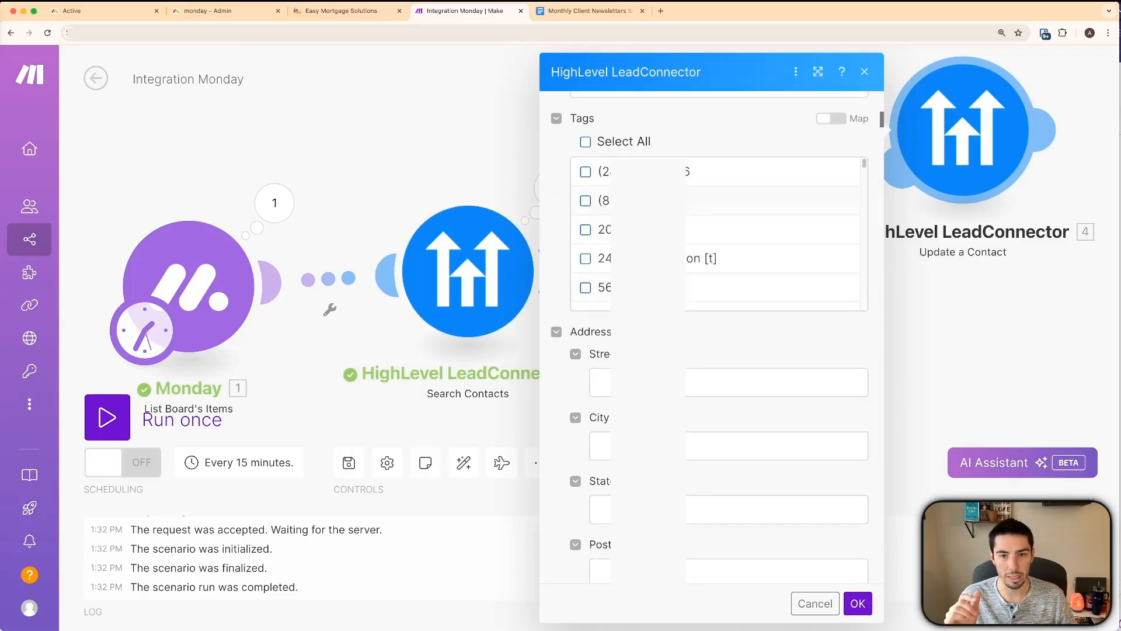
scroll(587, 184, "down", 5)
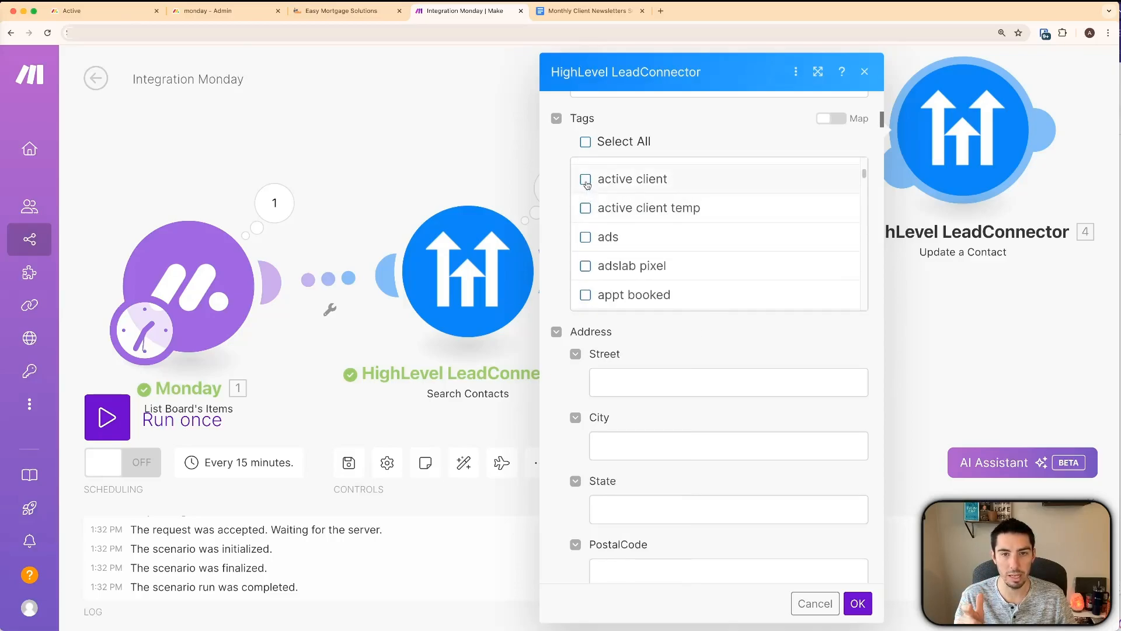
left_click(586, 180)
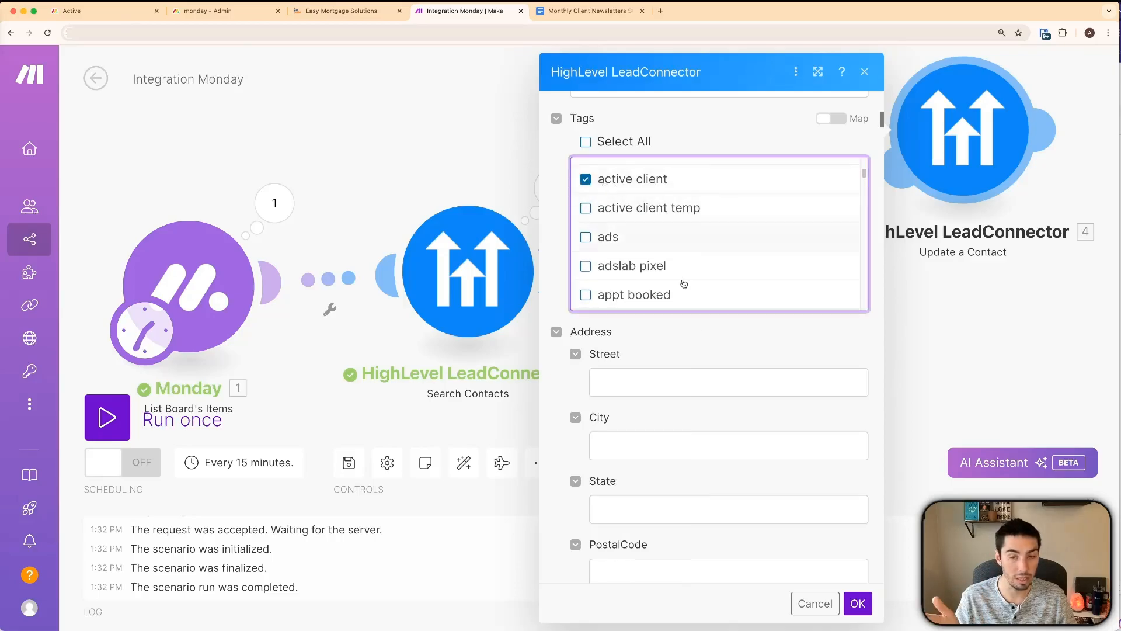
scroll(686, 327, "down", 4)
scroll(680, 344, "down", 10)
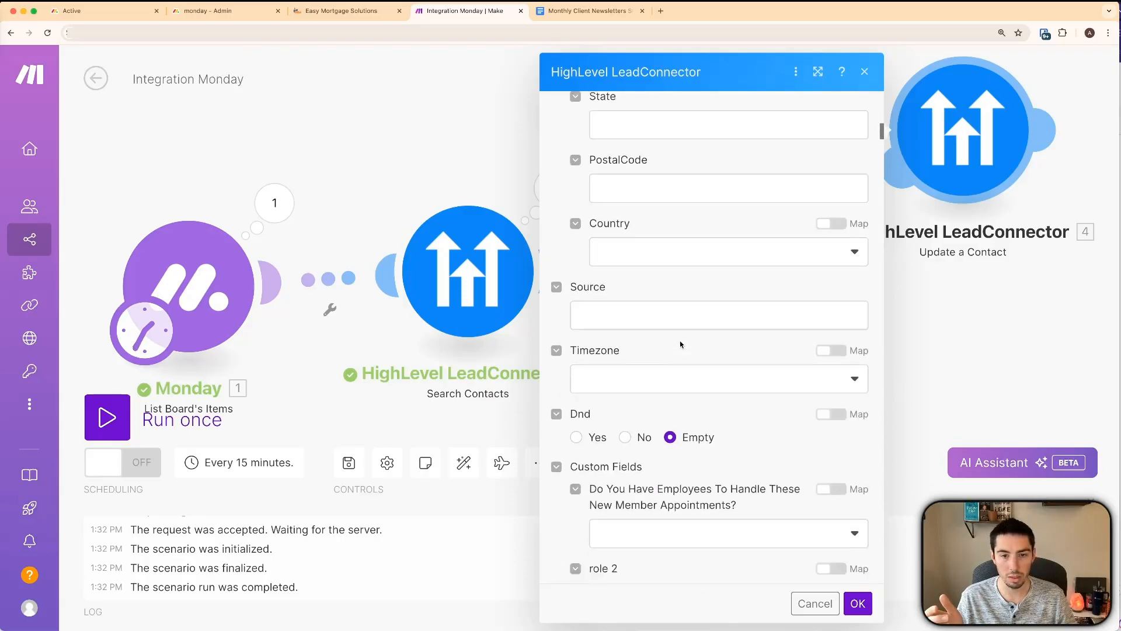
scroll(691, 376, "down", 10)
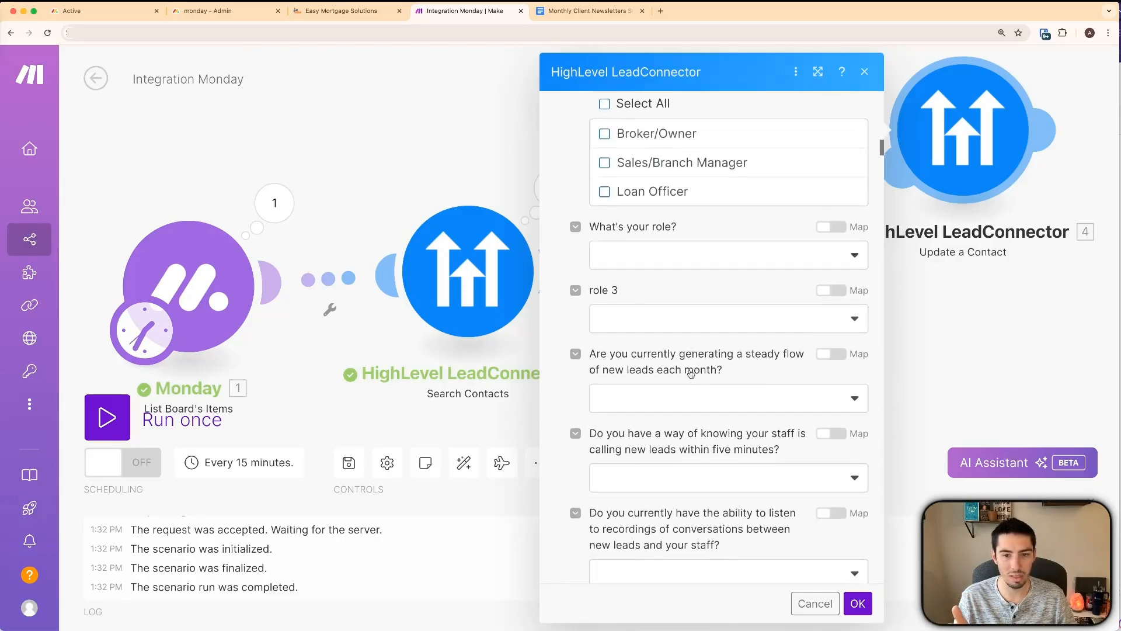
scroll(681, 370, "up", 20)
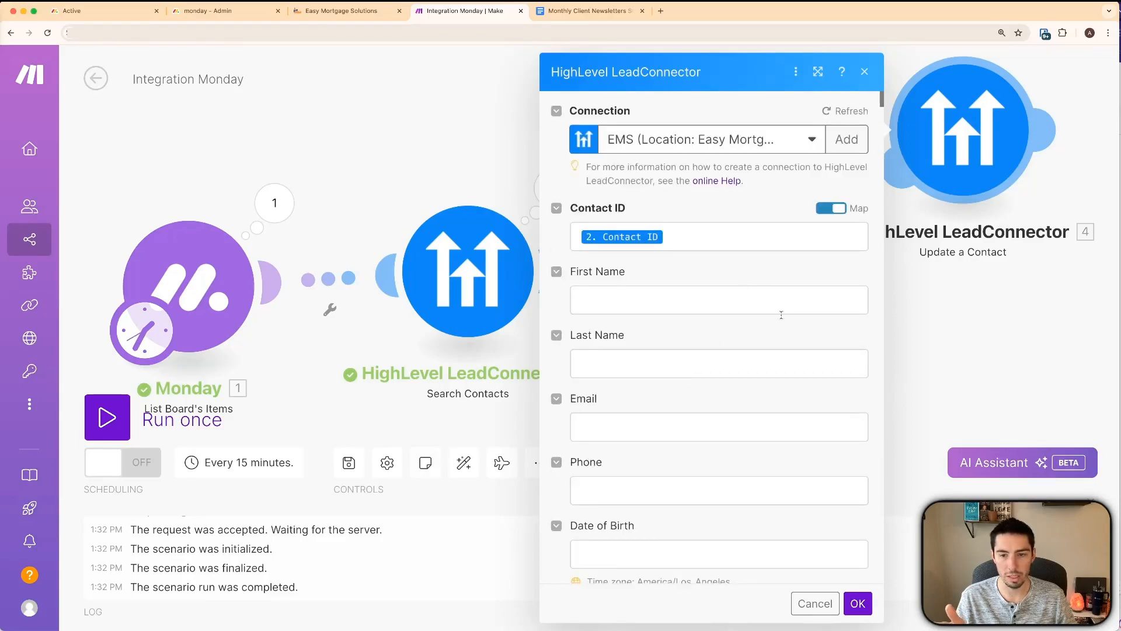
left_click(858, 603)
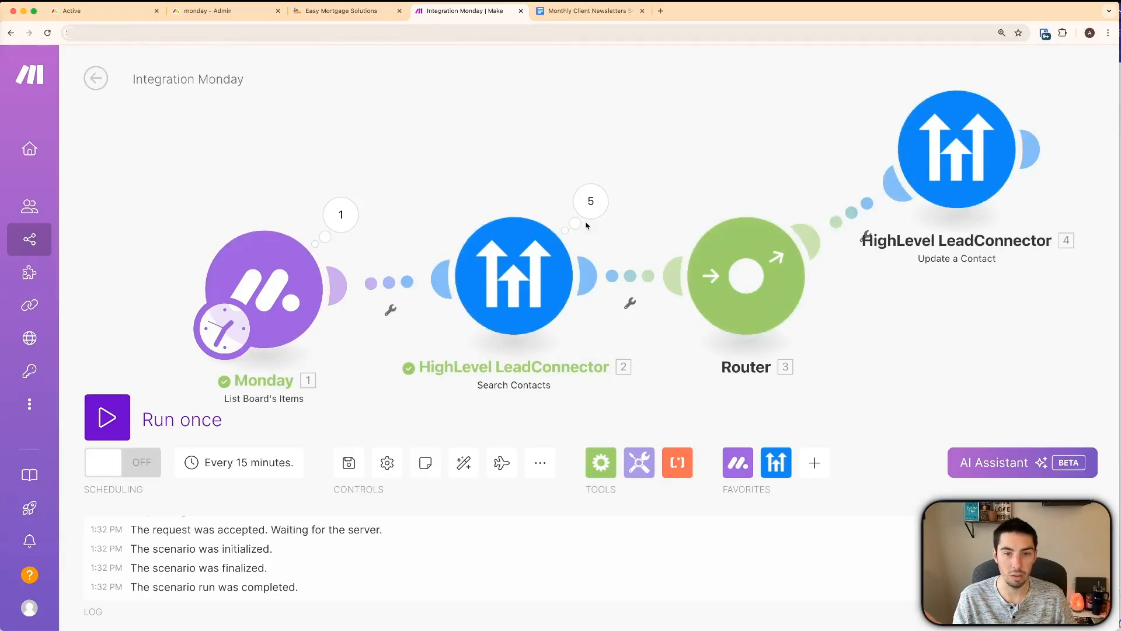
left_click(848, 226)
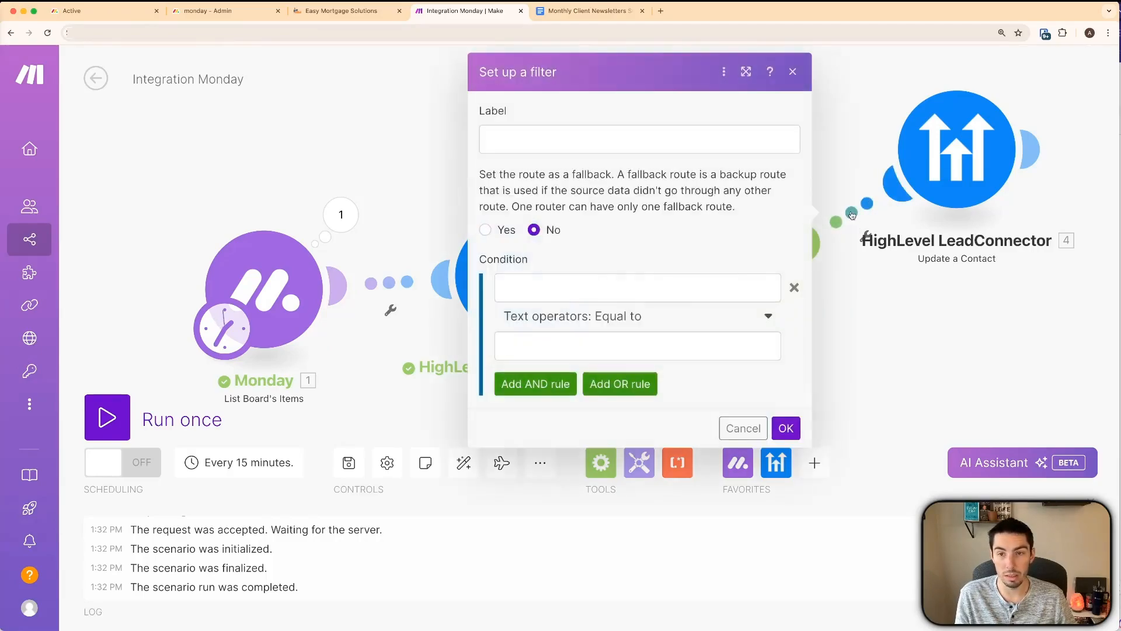
left_click(914, 351)
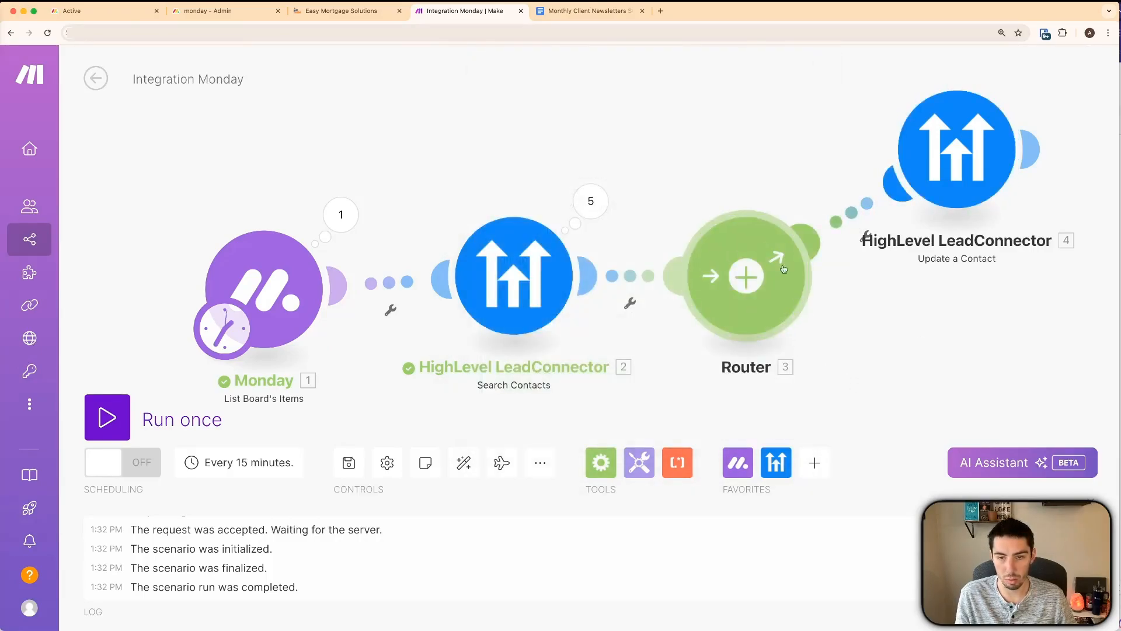
left_click_drag(898, 348, 853, 282)
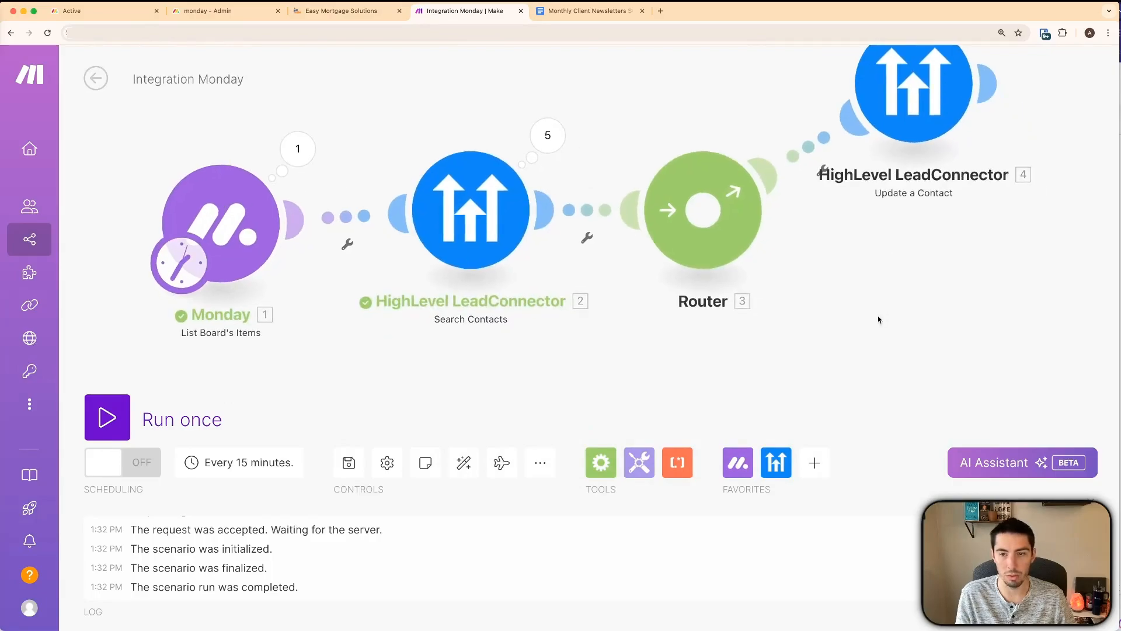
left_click(775, 465)
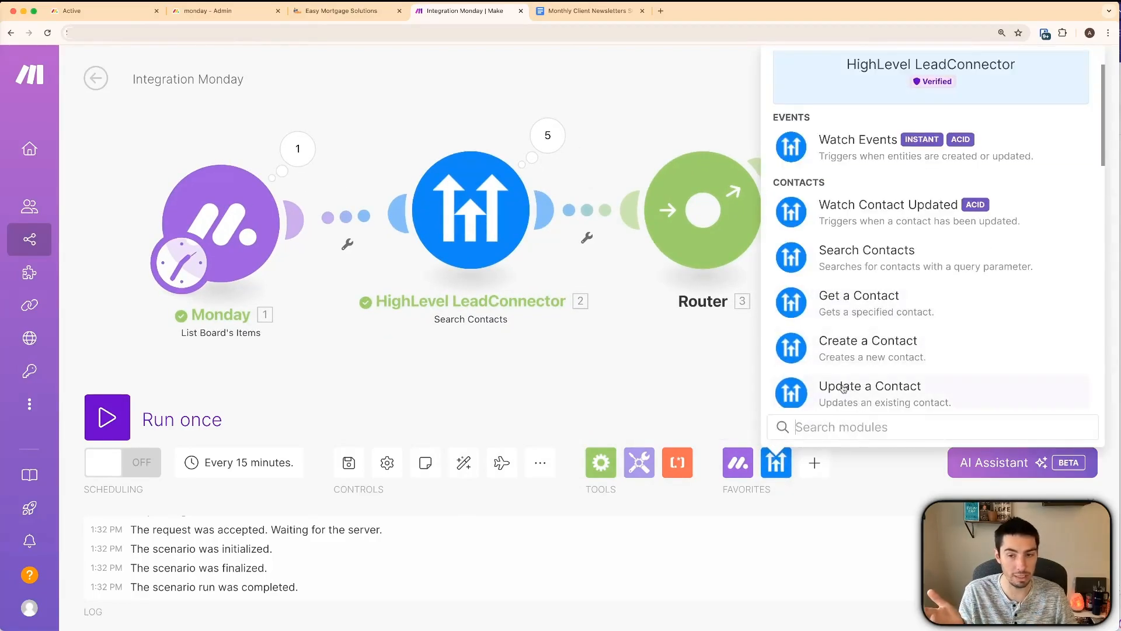
left_click(934, 396)
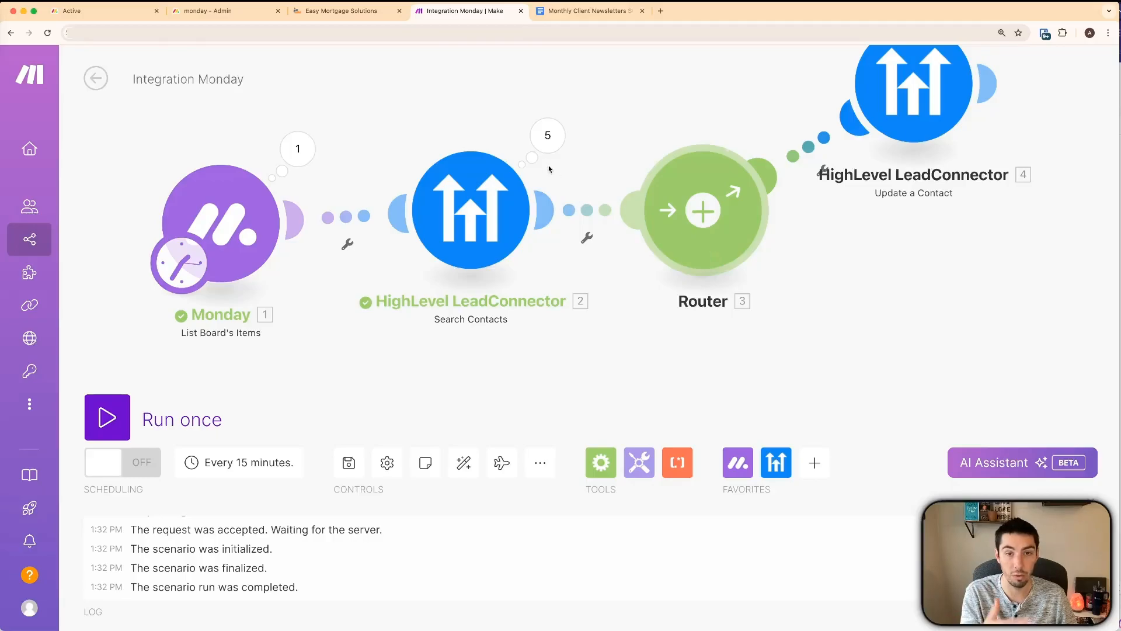
- Add a HighLevel Search Contacts module on a second route below the Update a Contact module
left_click(776, 463)
scroll(863, 351, "down", 2)
scroll(863, 351, "up", 2)
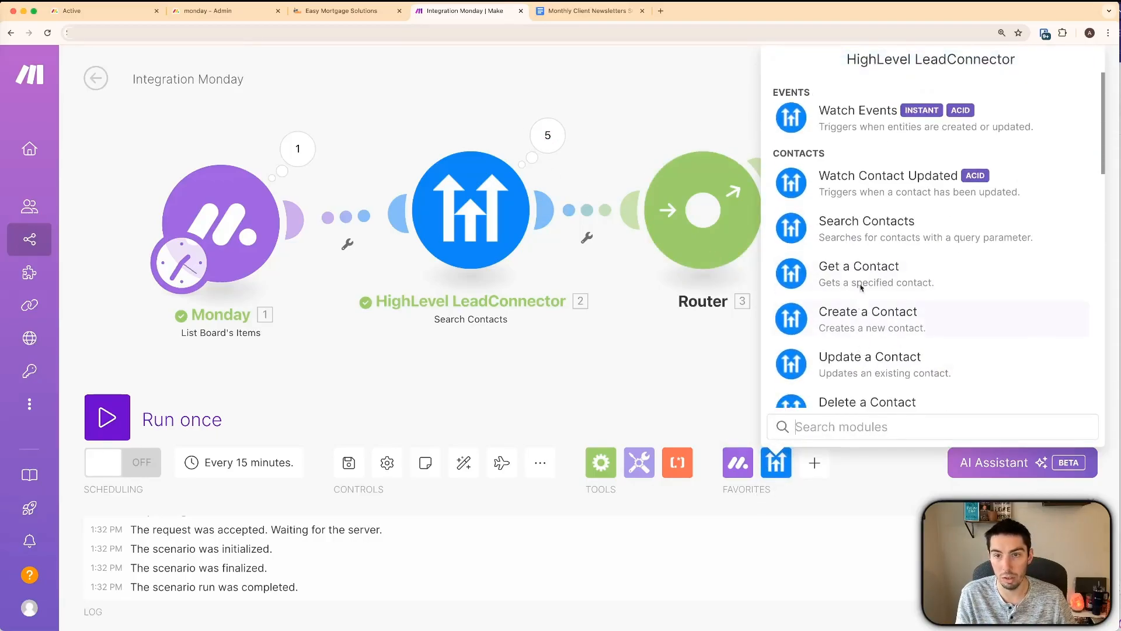
left_click(836, 225)
left_click_drag(835, 226, 943, 340)
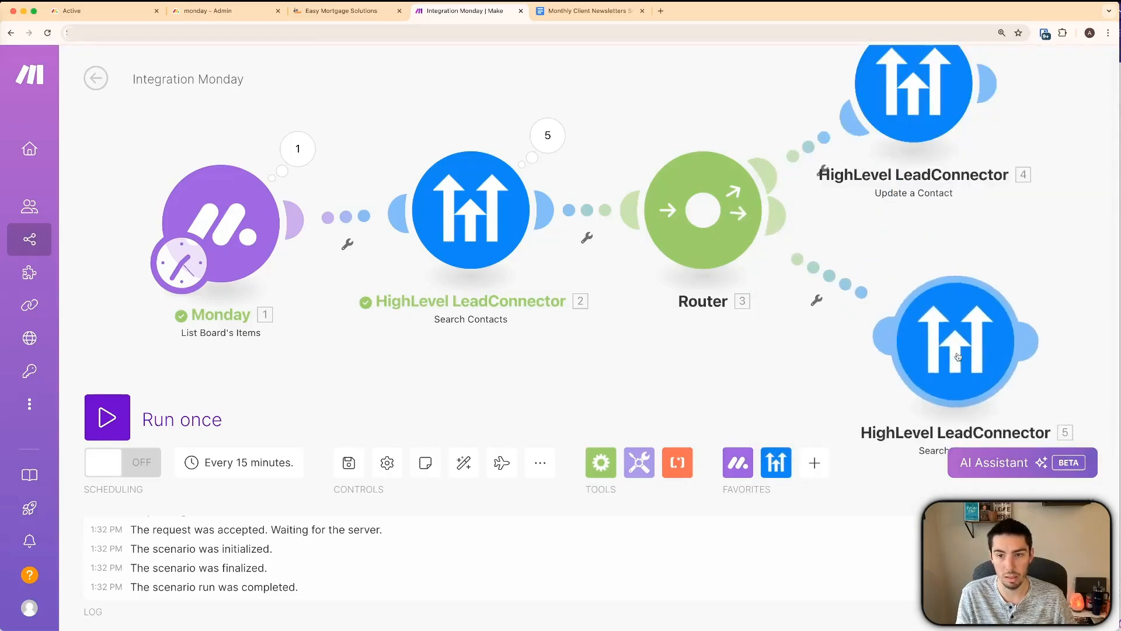
left_click_drag(756, 359, 729, 363)
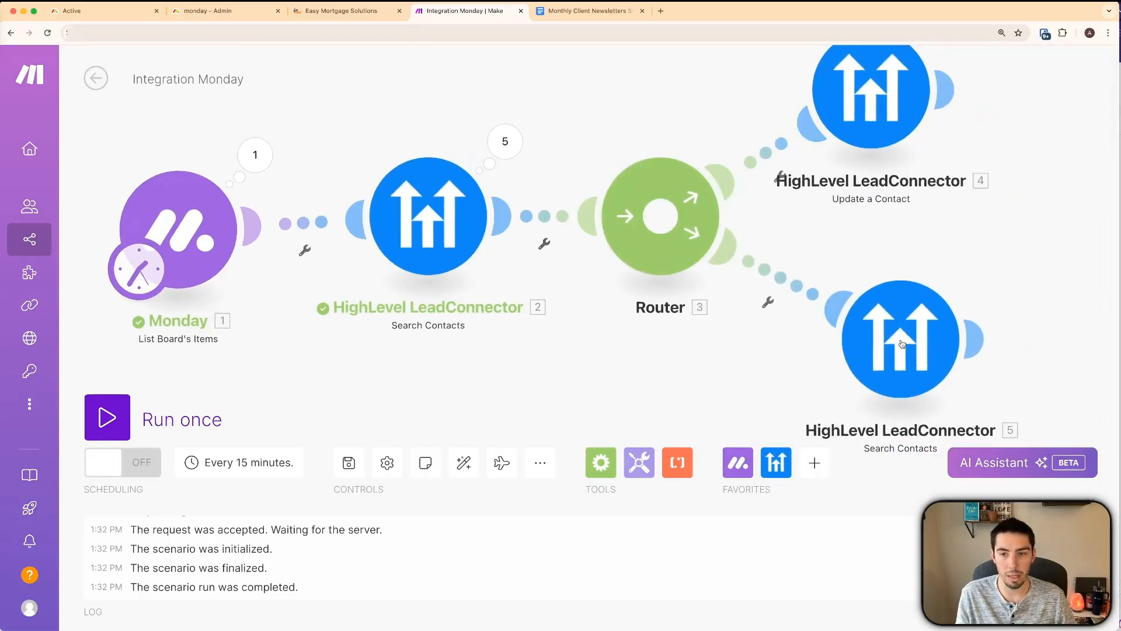
- Map Monday's mappable column value "text" as the second Search Contacts query and set its result limit to 5
left_click(902, 340)
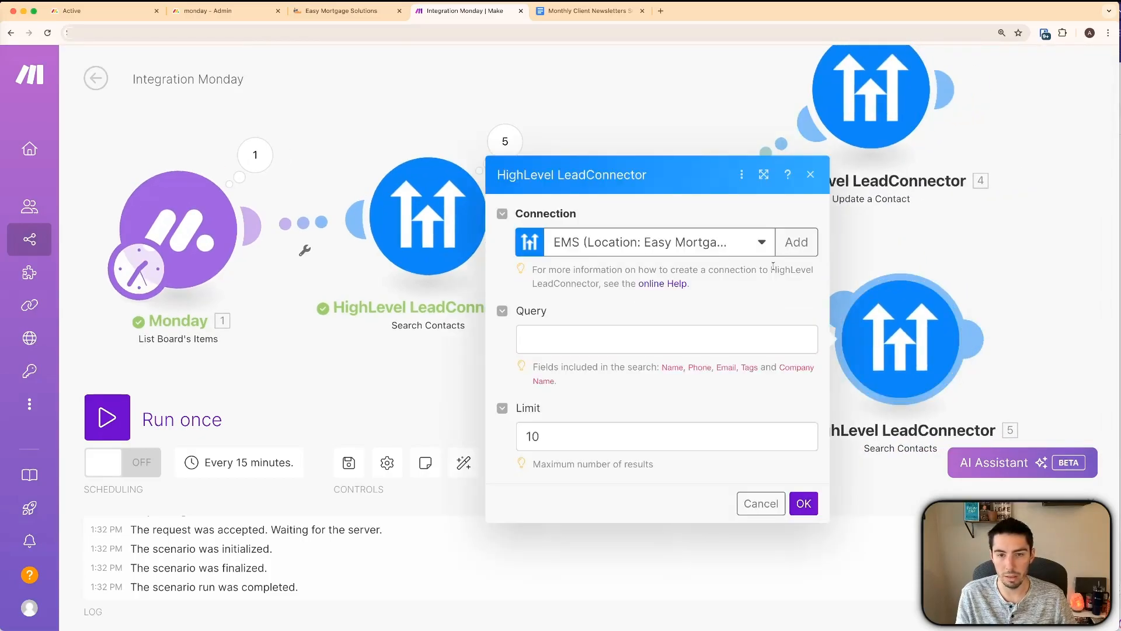
left_click(570, 338)
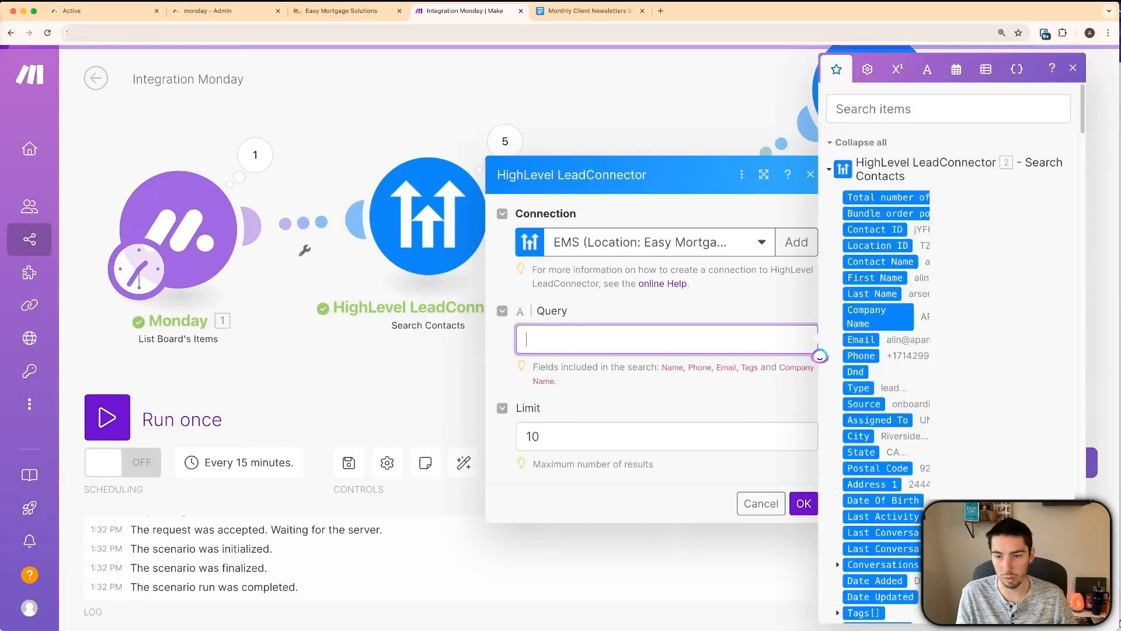
scroll(949, 350, "down", 15)
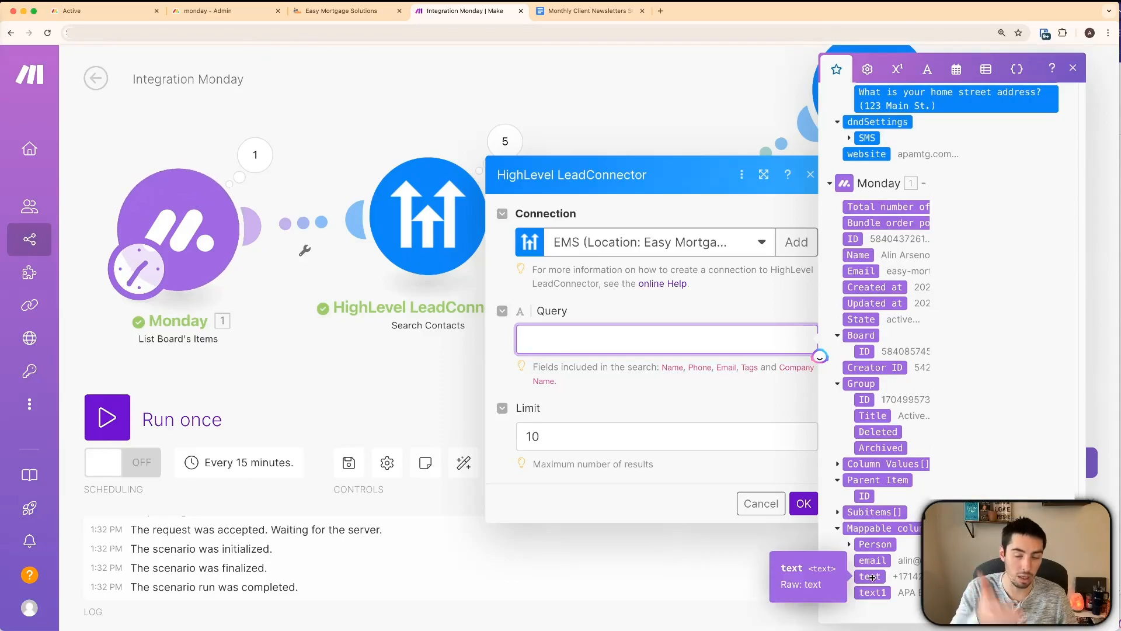
left_click(873, 577)
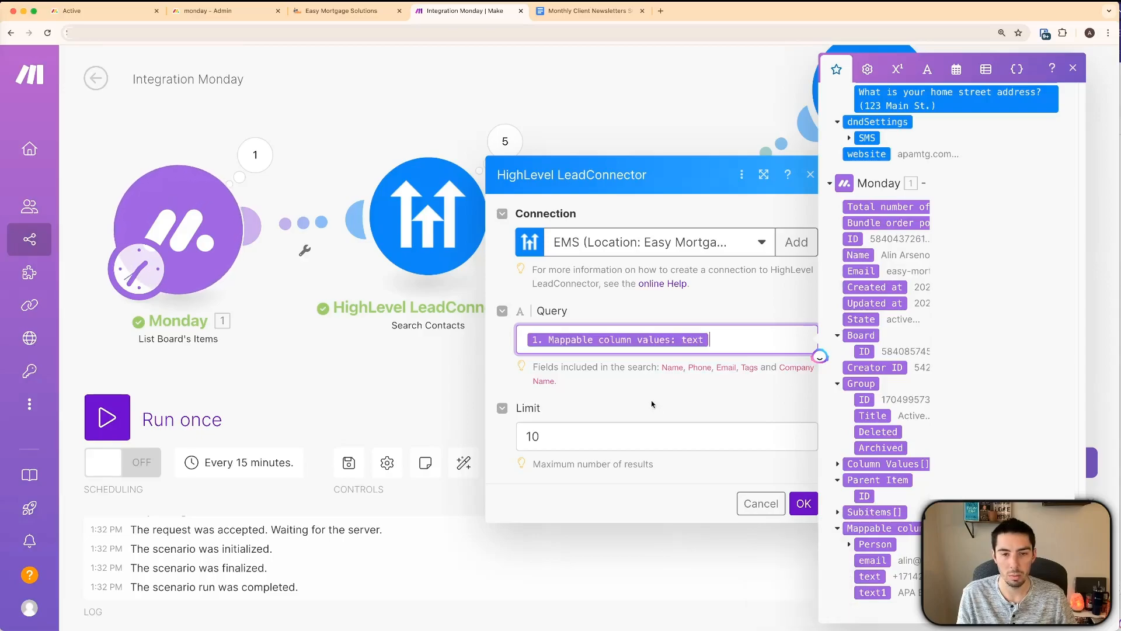
left_click(679, 511)
left_click_drag(541, 437, 515, 436)
type("5")
left_click(689, 507)
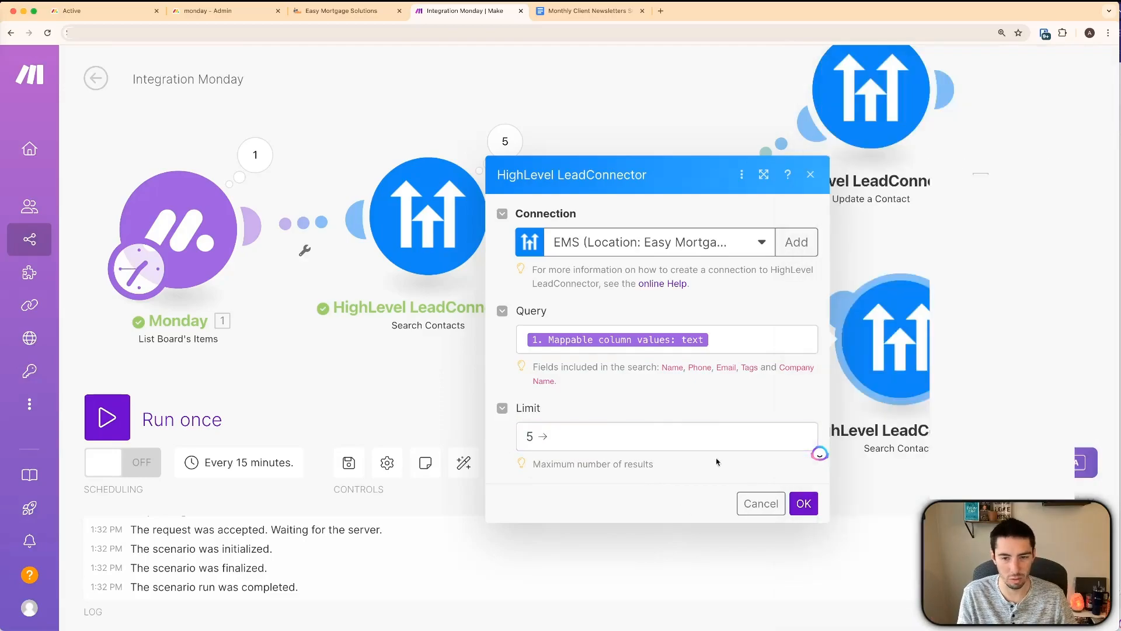
left_click(804, 505)
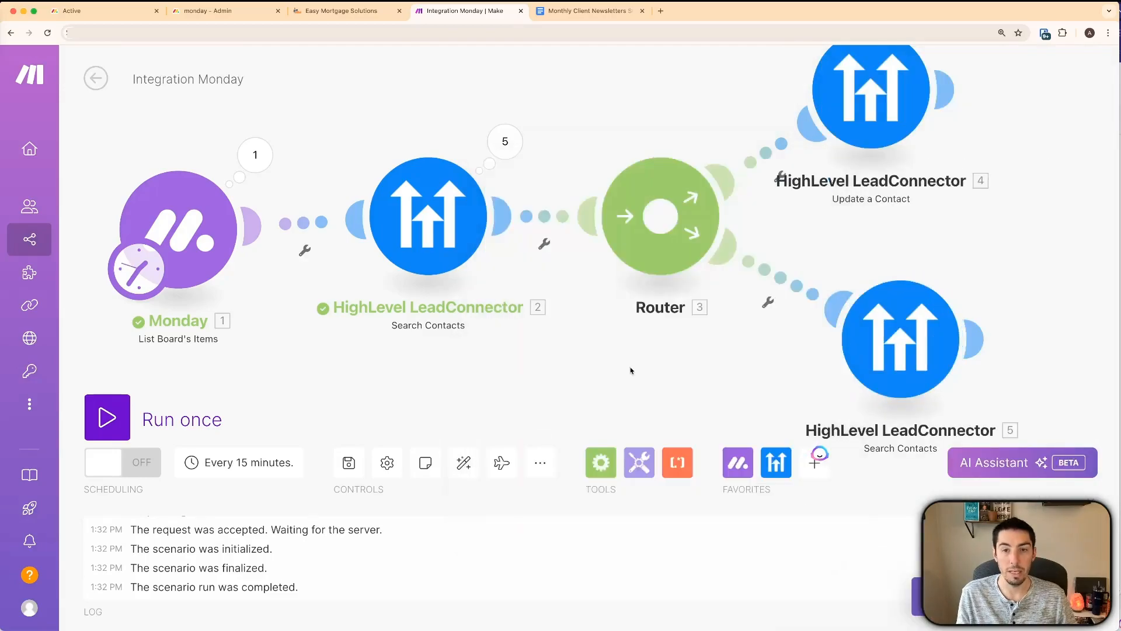
- Show the route order on the scenario's router paths
scroll(643, 368, "down", 2)
left_click_drag(644, 361, 637, 388)
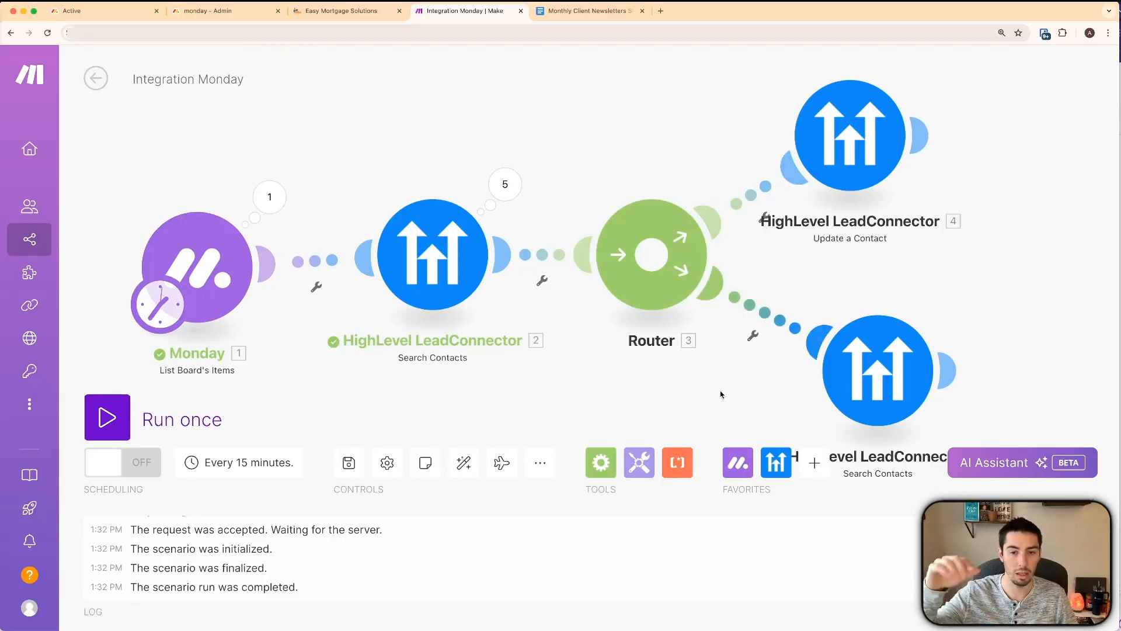
right_click(607, 135)
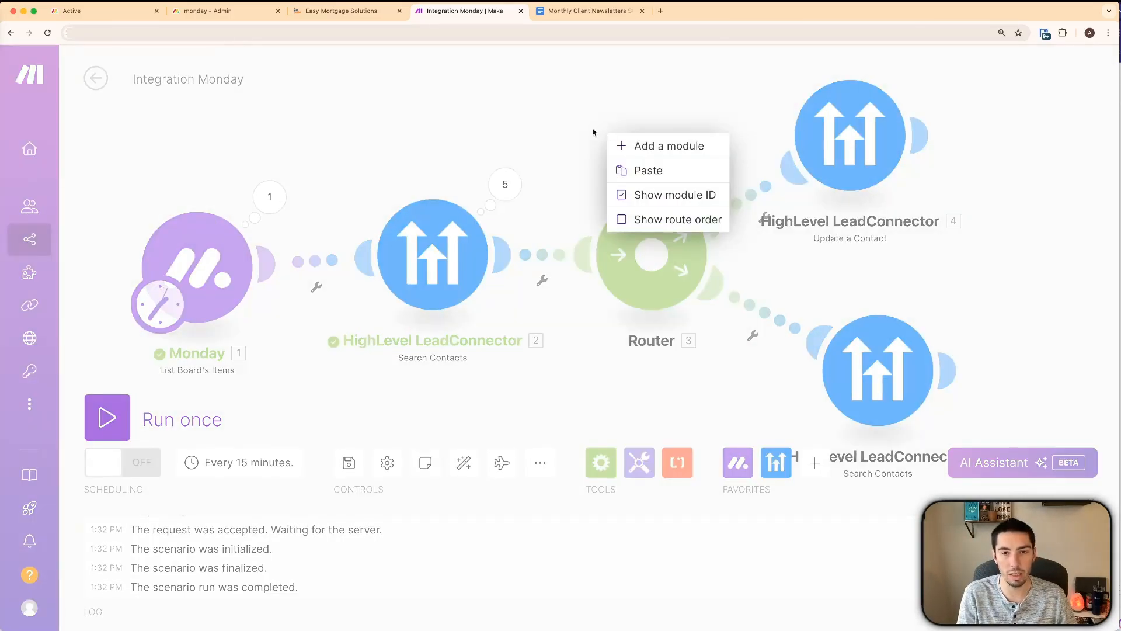
left_click(622, 219)
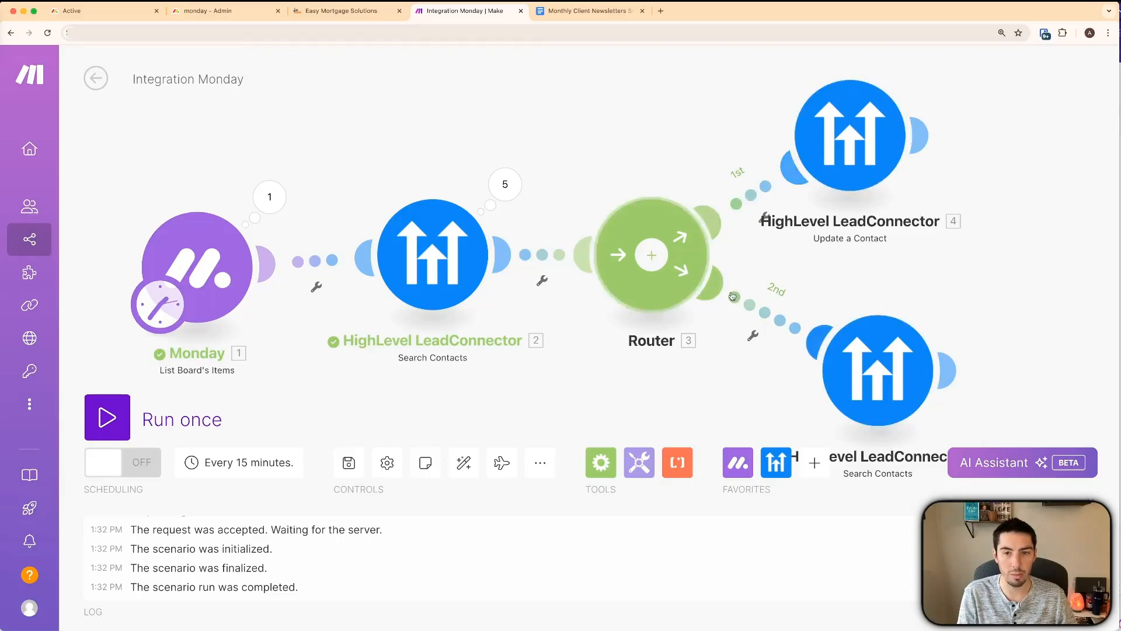
- Set the first router route's filter condition to Total number of bundles from the first Search Contacts module, text operator Equal to, 1
left_click(750, 197)
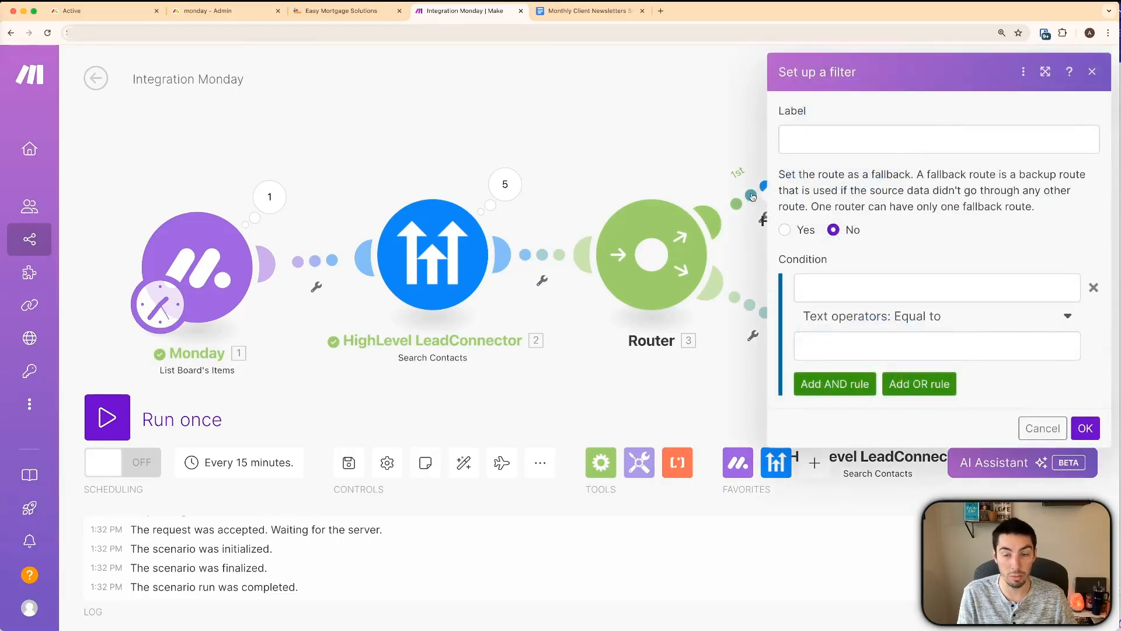
left_click(822, 283)
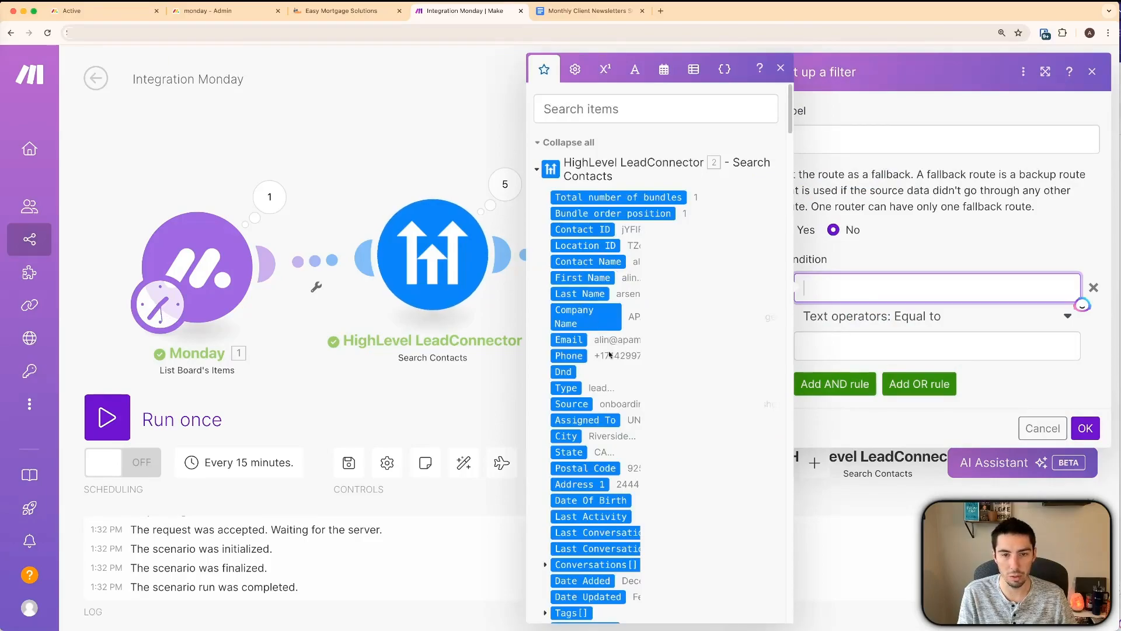
left_click(588, 199)
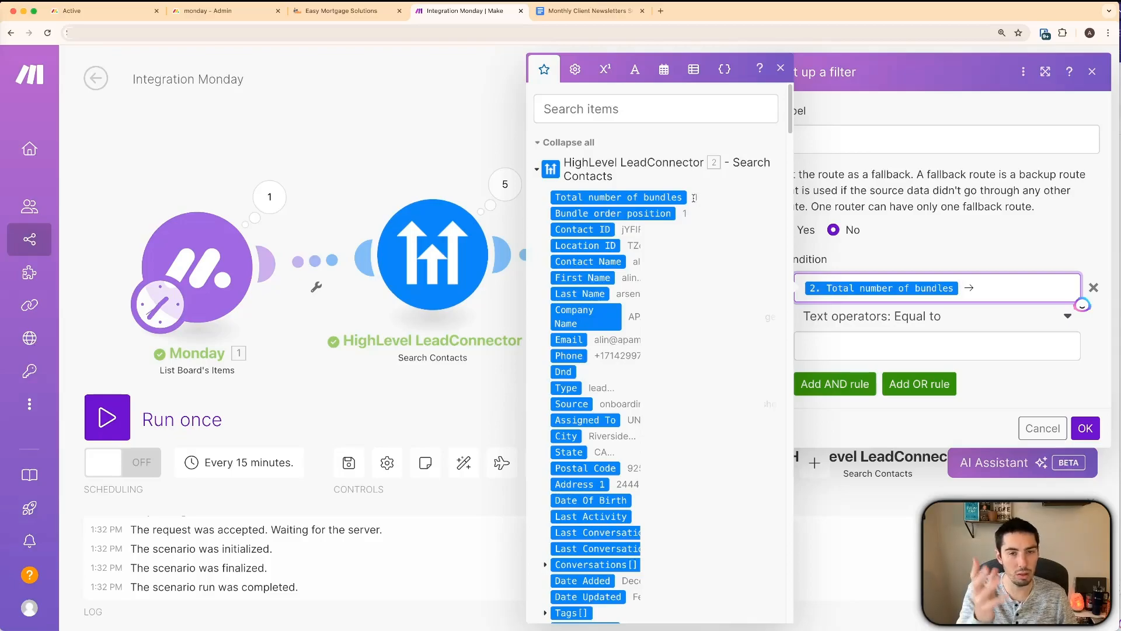
left_click(875, 345)
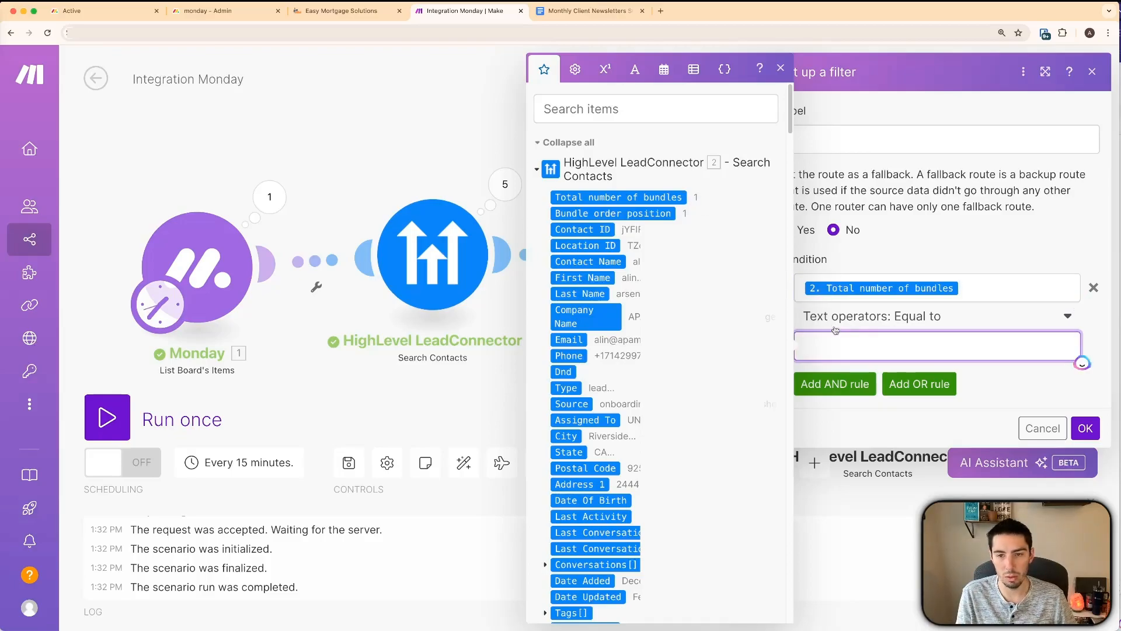
left_click(919, 318)
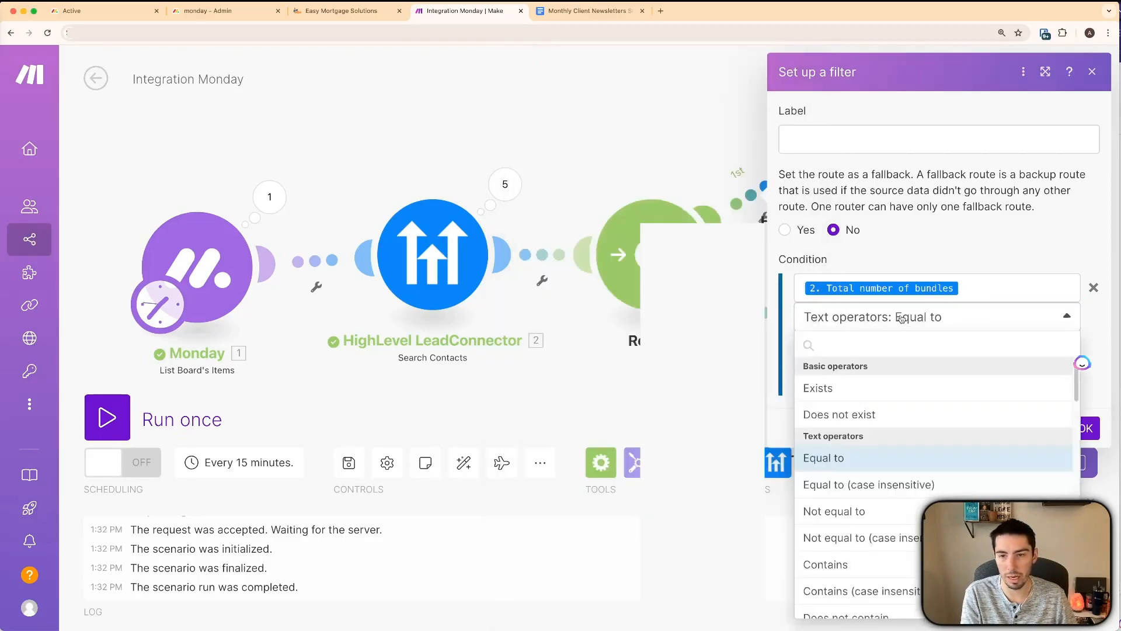
left_click(901, 318)
left_click(876, 346)
type("1")
- Label the first route's filter "Found Contact" and save it
left_click(821, 147)
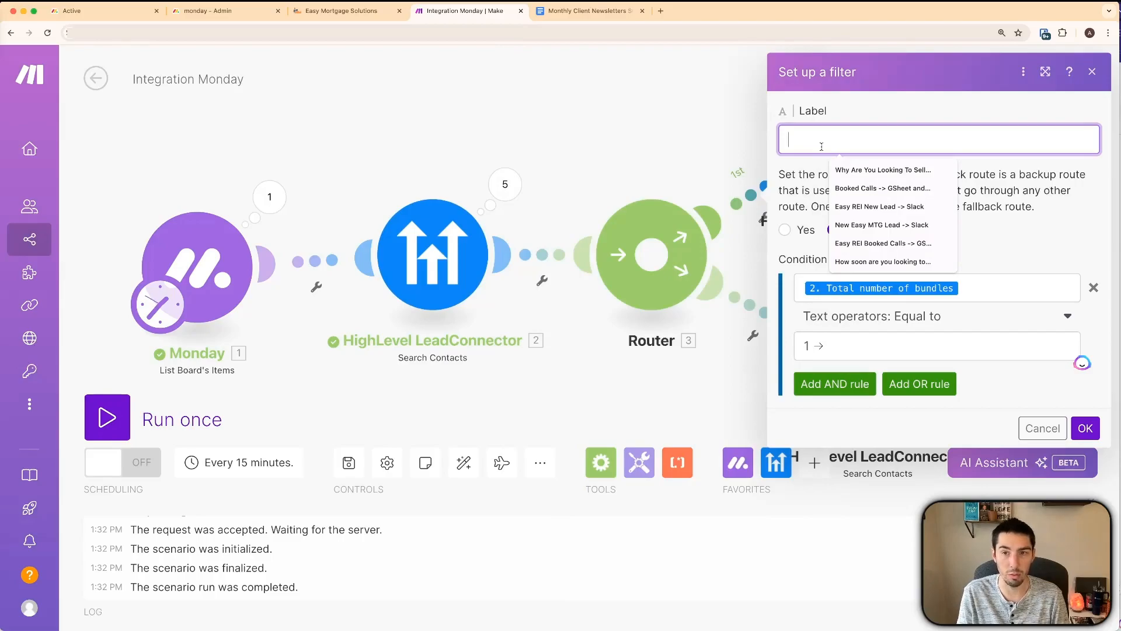
type("Found Contact")
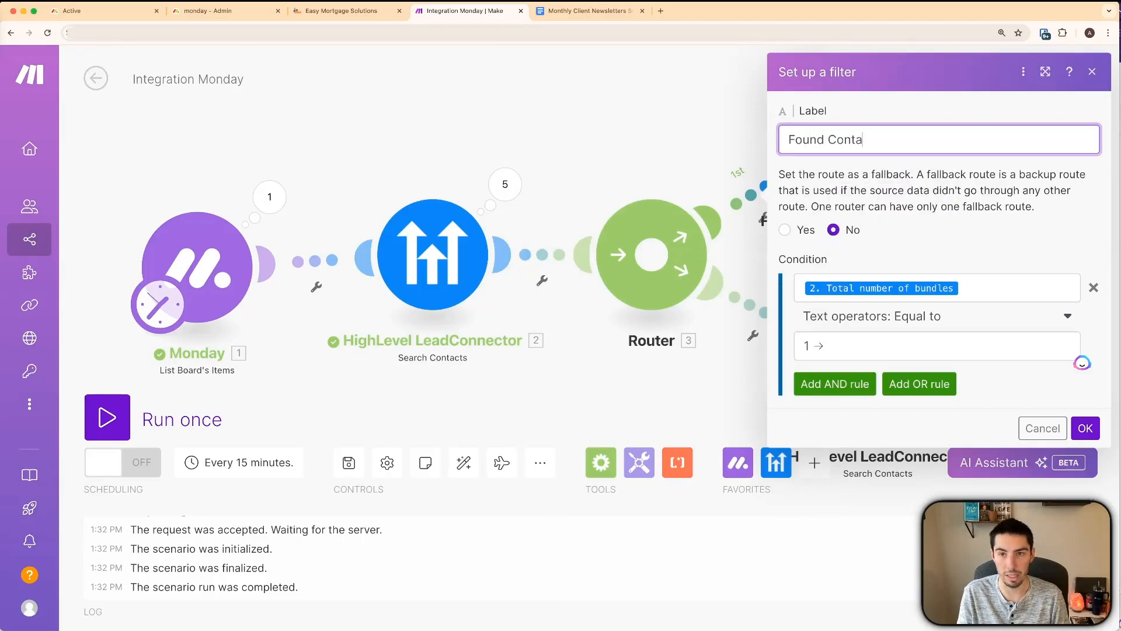
left_click(1085, 428)
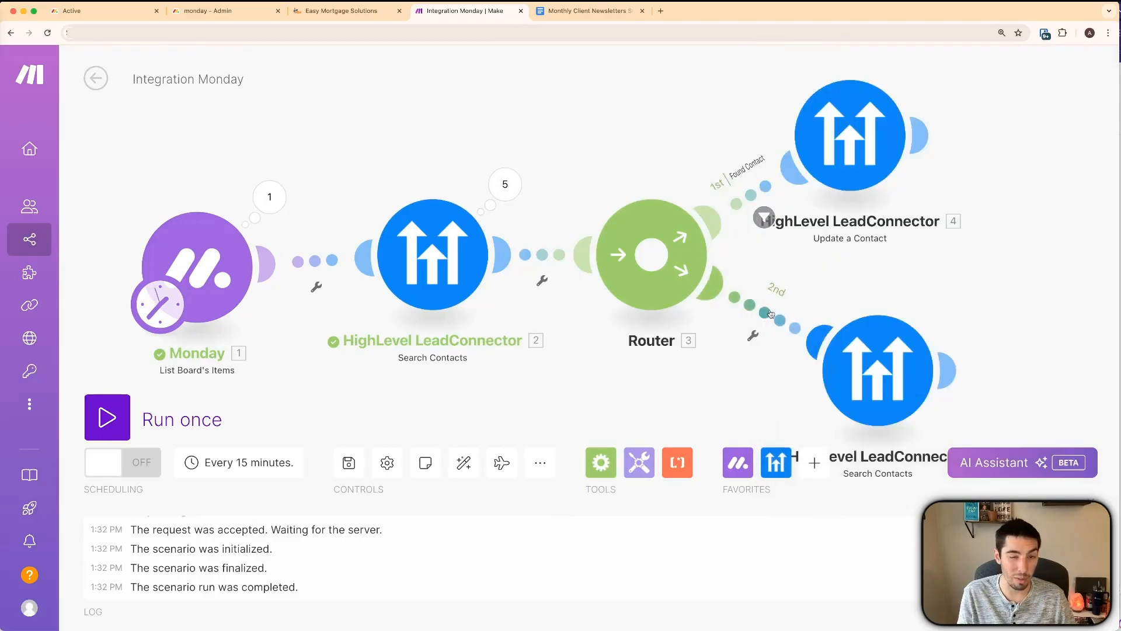
- Set the second router route's filter condition to Total number of bundles from the first Search Contacts module, Equal to 0
left_click(768, 313)
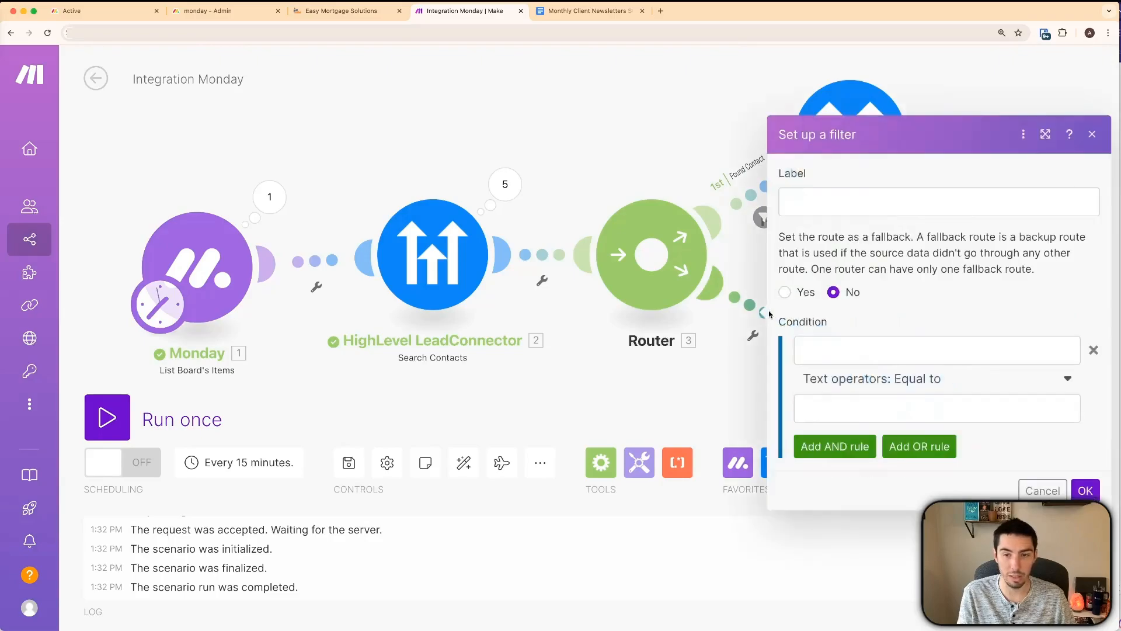
left_click(864, 349)
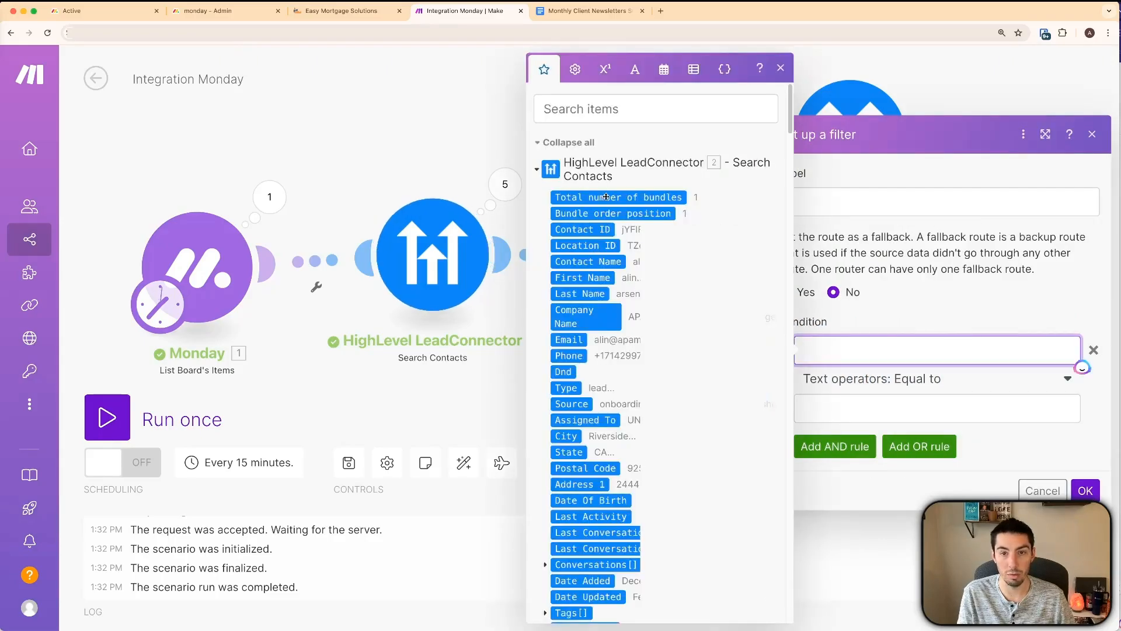
left_click(604, 197)
left_click(843, 410)
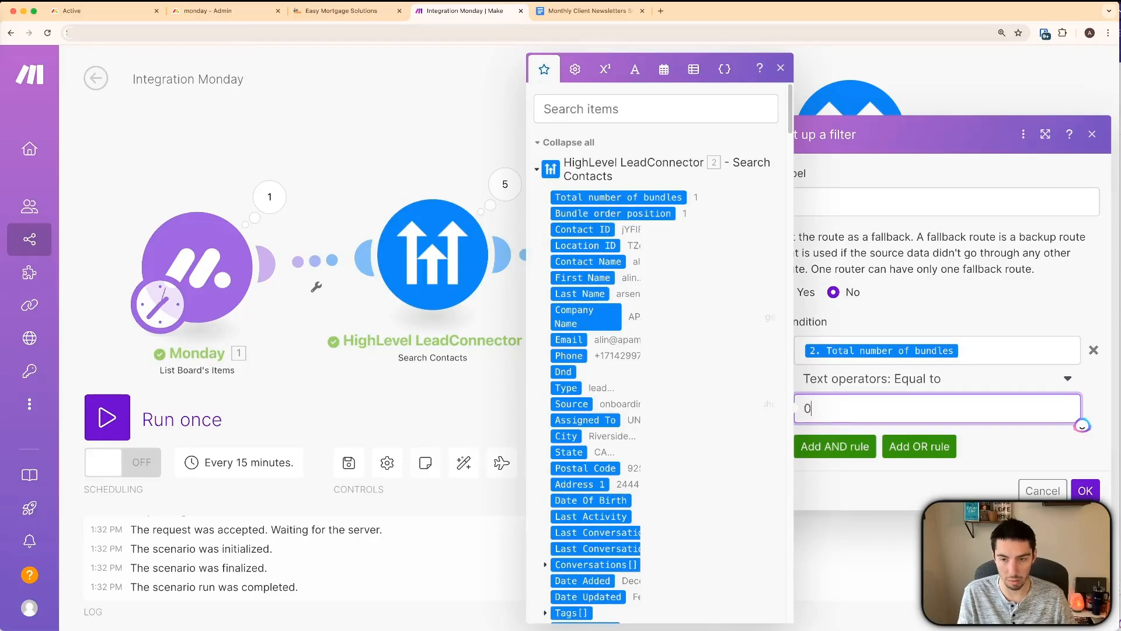
- Label the second route's filter "No Conact" and save it
left_click(876, 202)
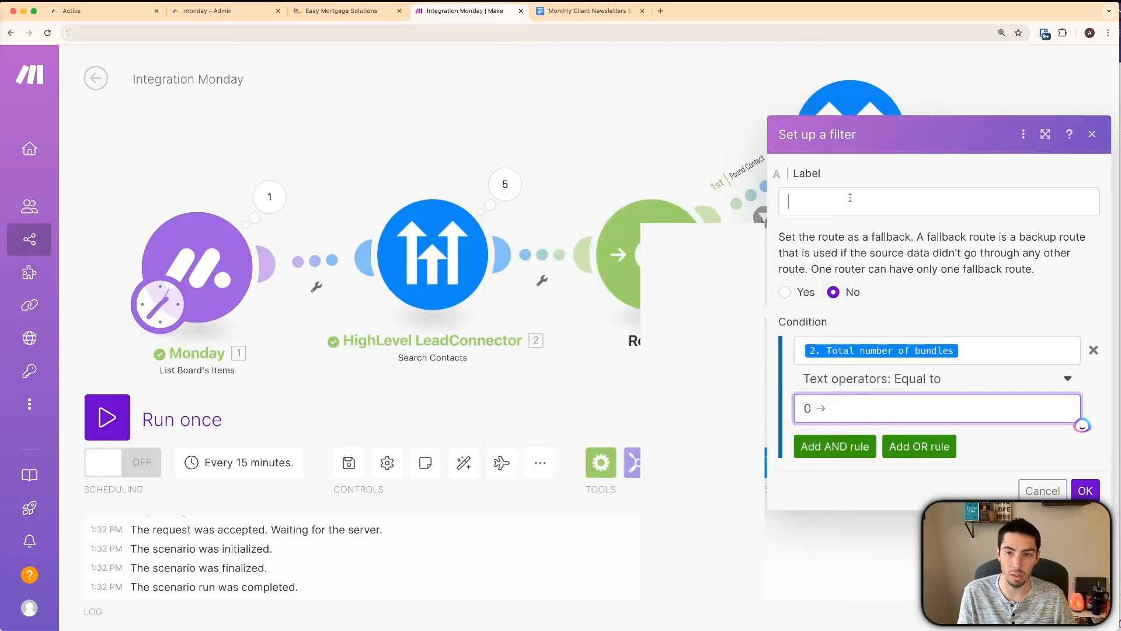
type("No cona")
key("BackSpace")
key("BackSpace")
key("BackSpace")
type("Conact")
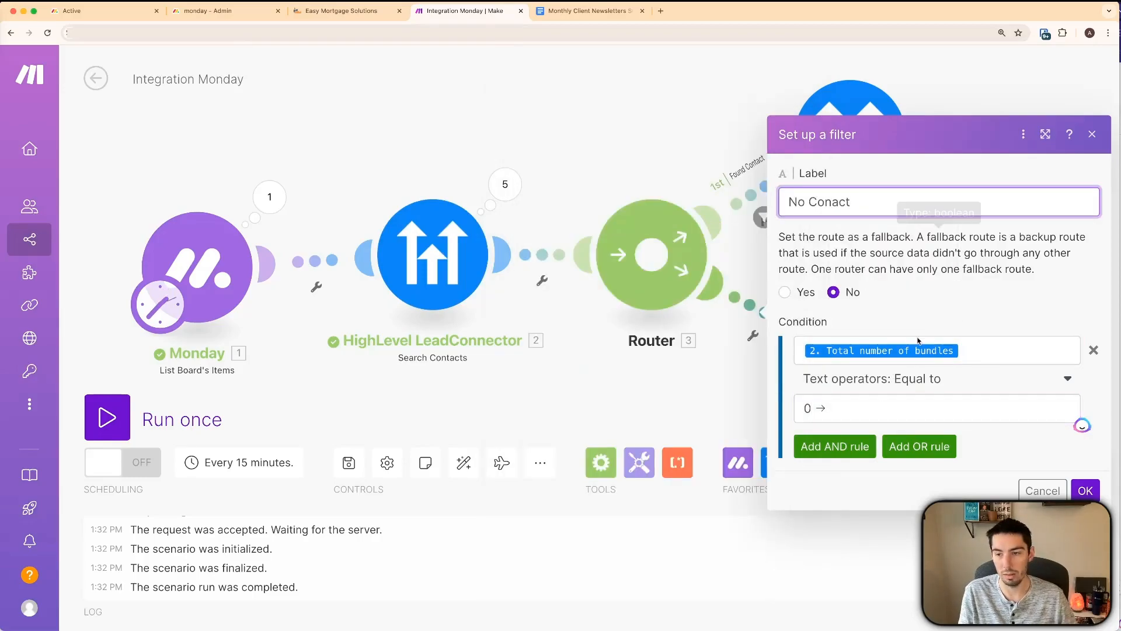
key("Return")
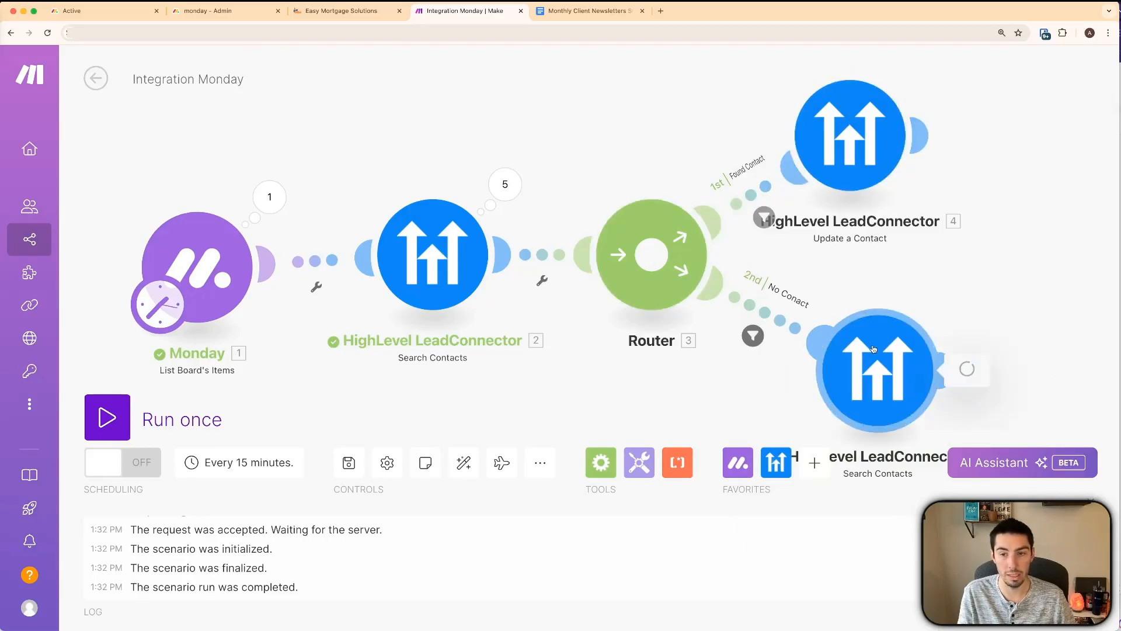
- Clone the Update a Contact module and connect the copy after the Search Contacts module on the second route
left_click(881, 368)
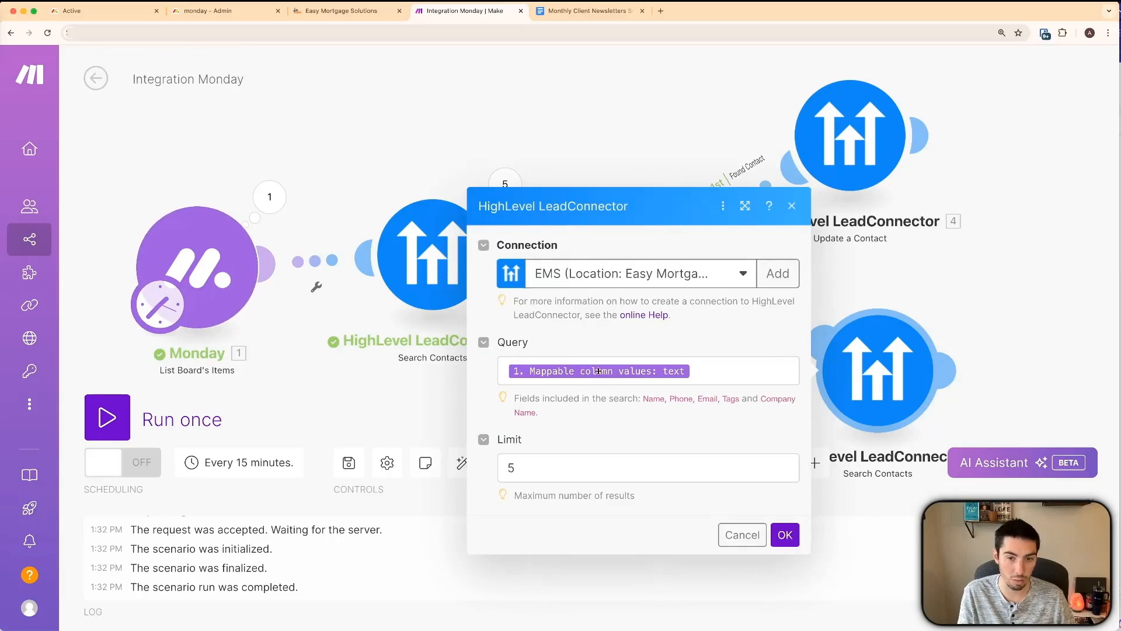
left_click(1064, 375)
scroll(1027, 298, "down", 3)
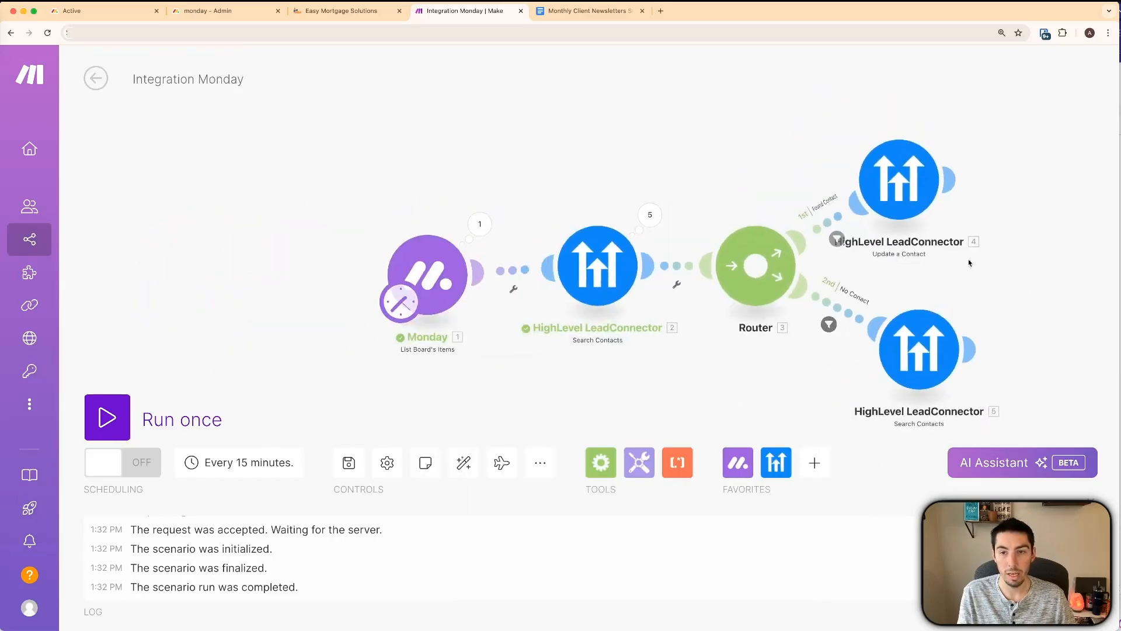
left_click_drag(988, 269, 866, 243)
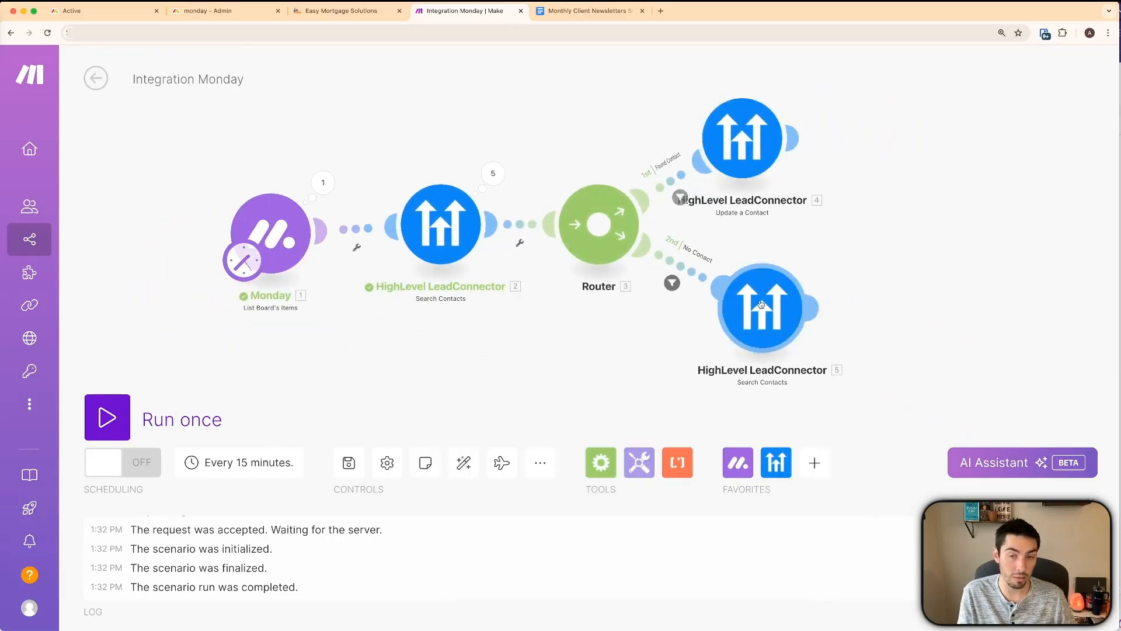
right_click(745, 145)
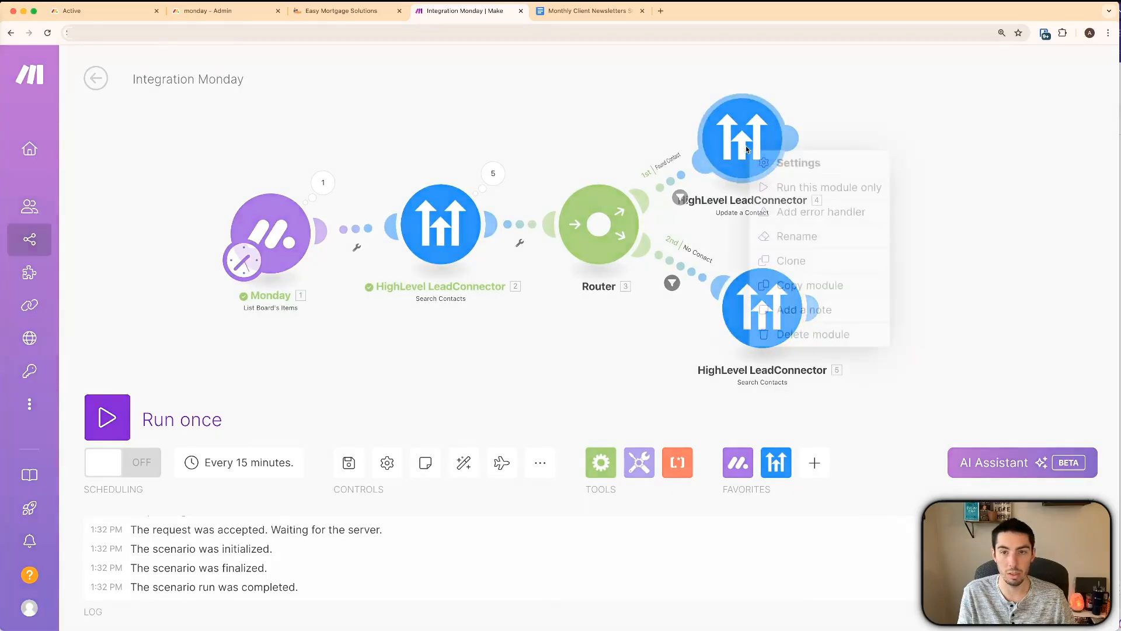
left_click(792, 260)
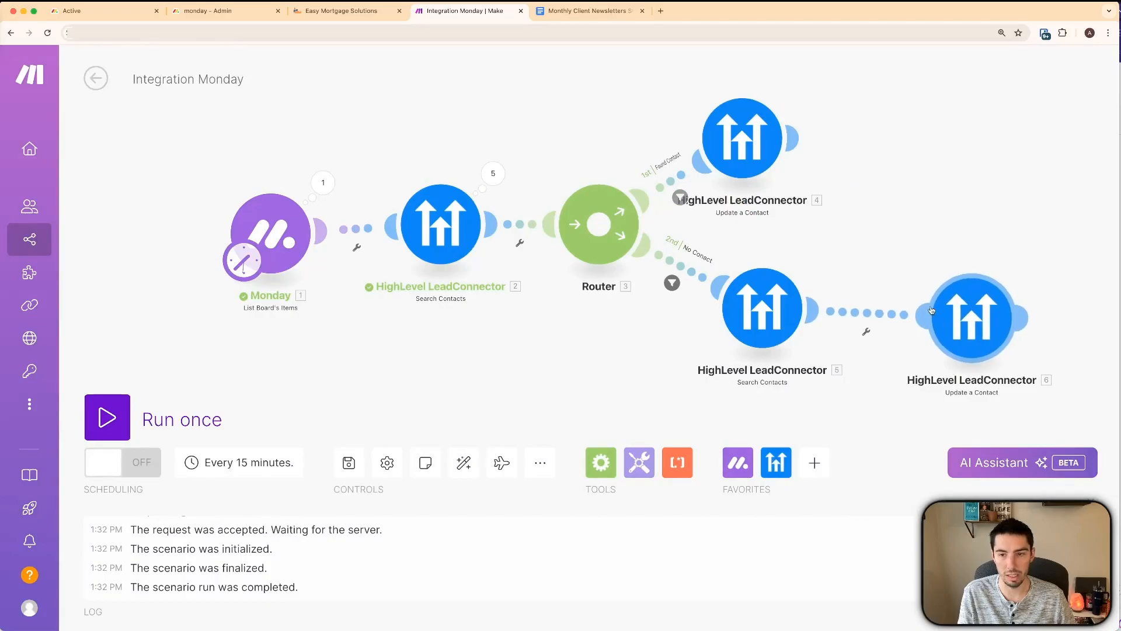
- Replace the cloned Update a Contact module's Contact ID with the Contact ID from the second Search Contacts module
left_click(933, 310)
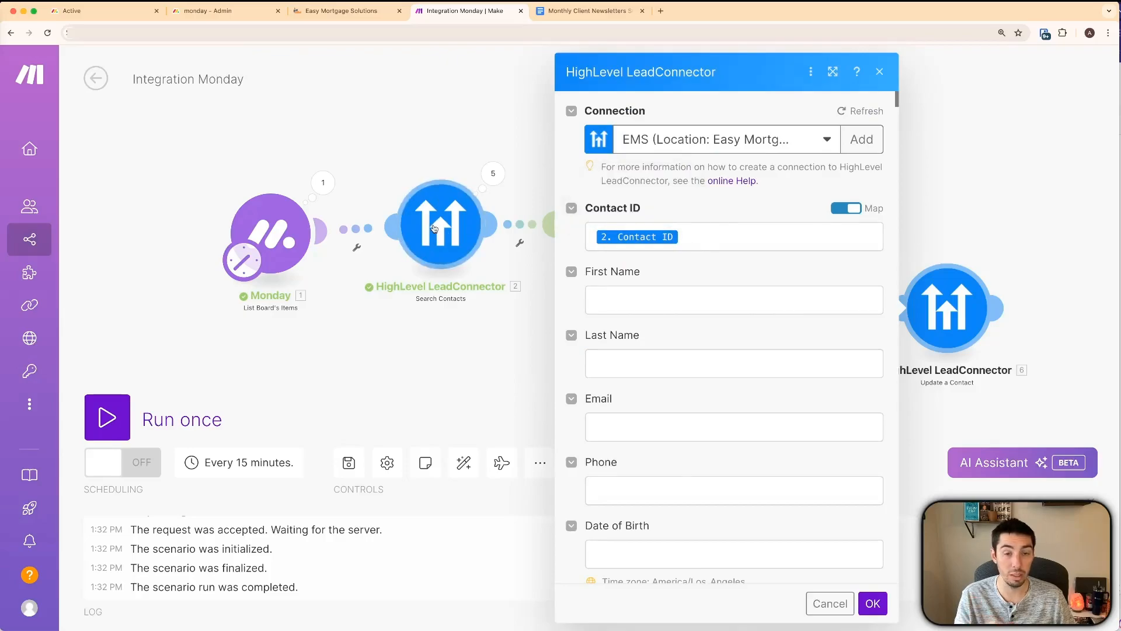
left_click(720, 241)
key("BackSpace")
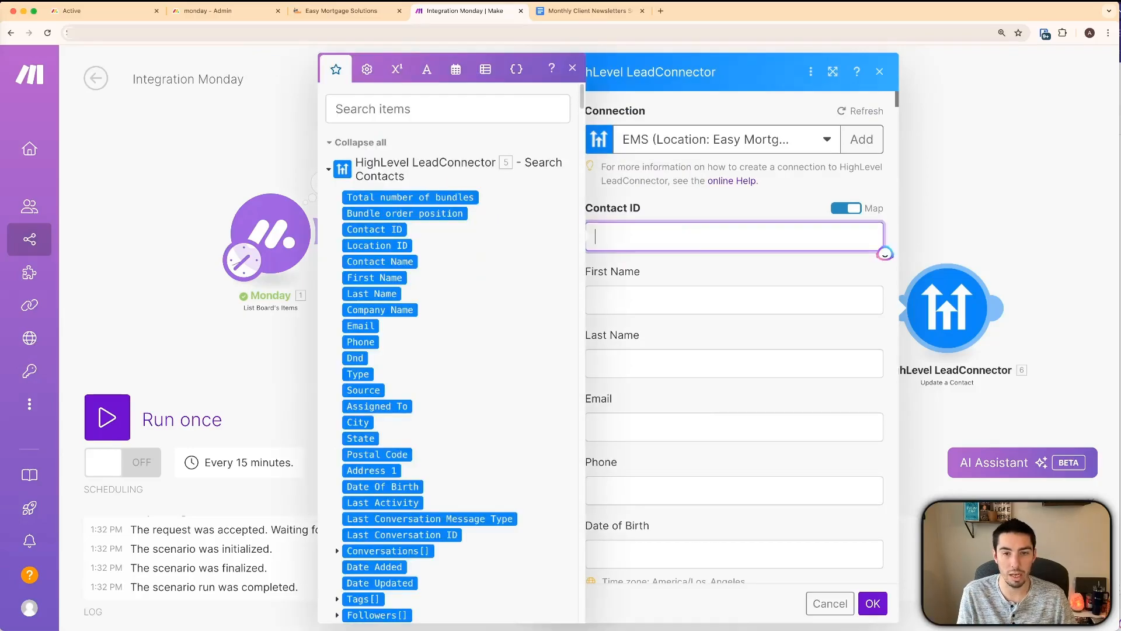
left_click(924, 252)
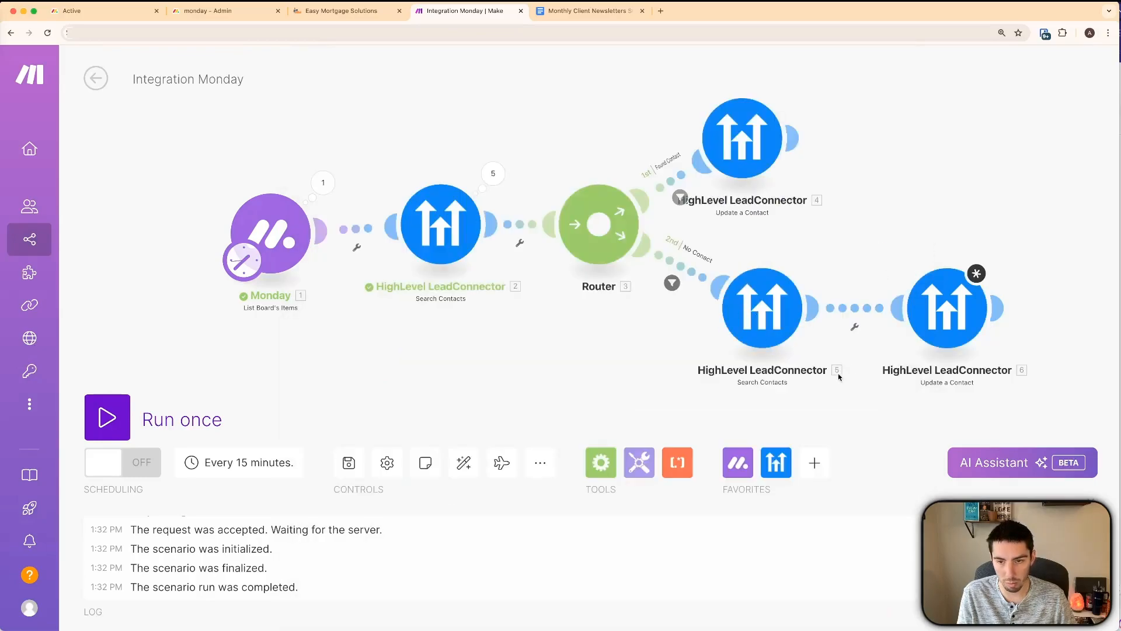
left_click(947, 308)
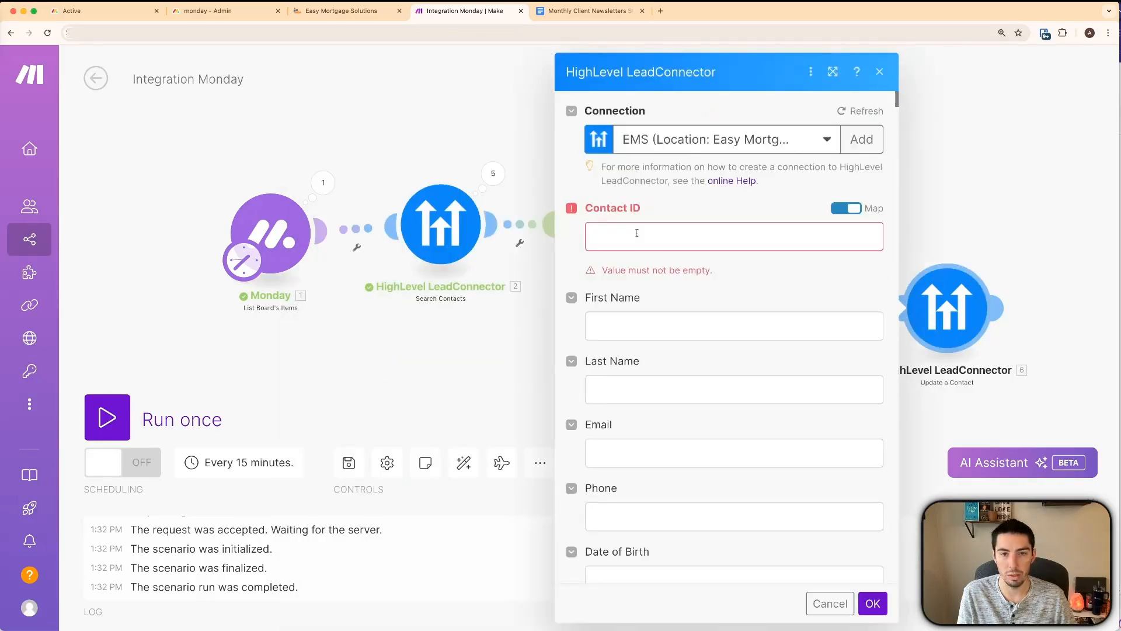
left_click(637, 233)
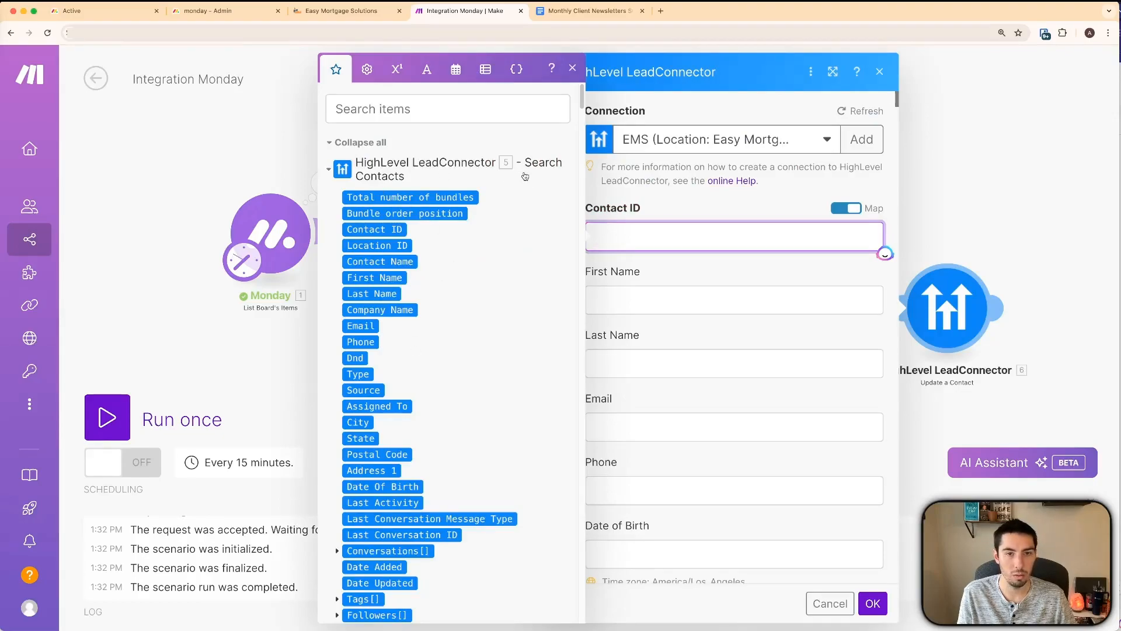
left_click(367, 230)
- Check the "active client" tag selection in the cloned Update a Contact module and save its settings
scroll(768, 450, "down", 7)
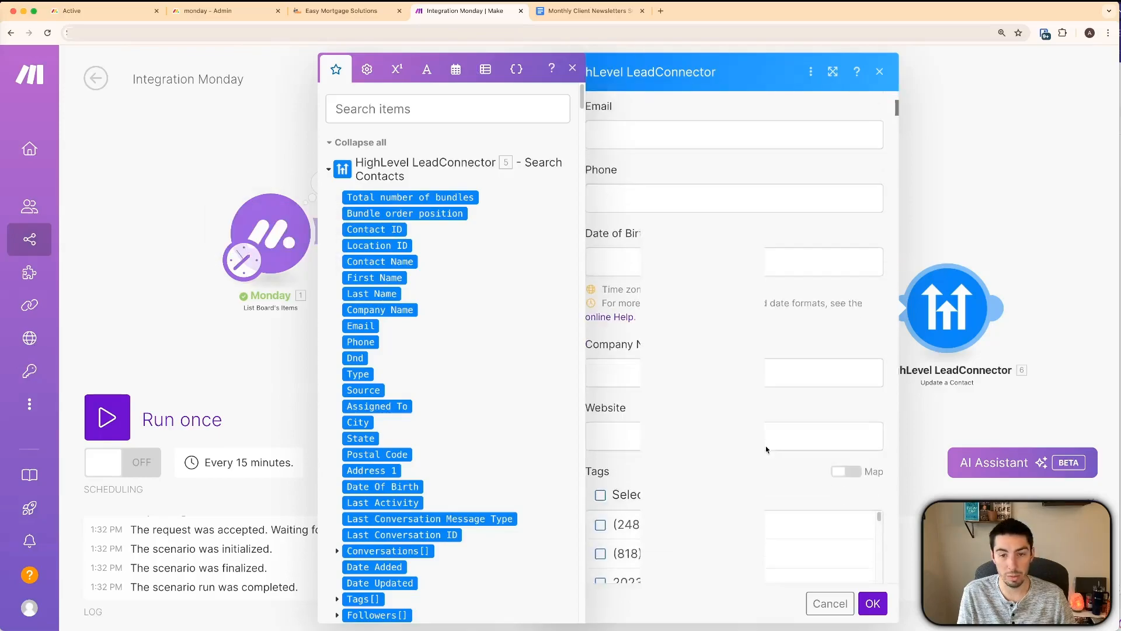
scroll(629, 303, "down", 3)
scroll(629, 303, "down", 3)
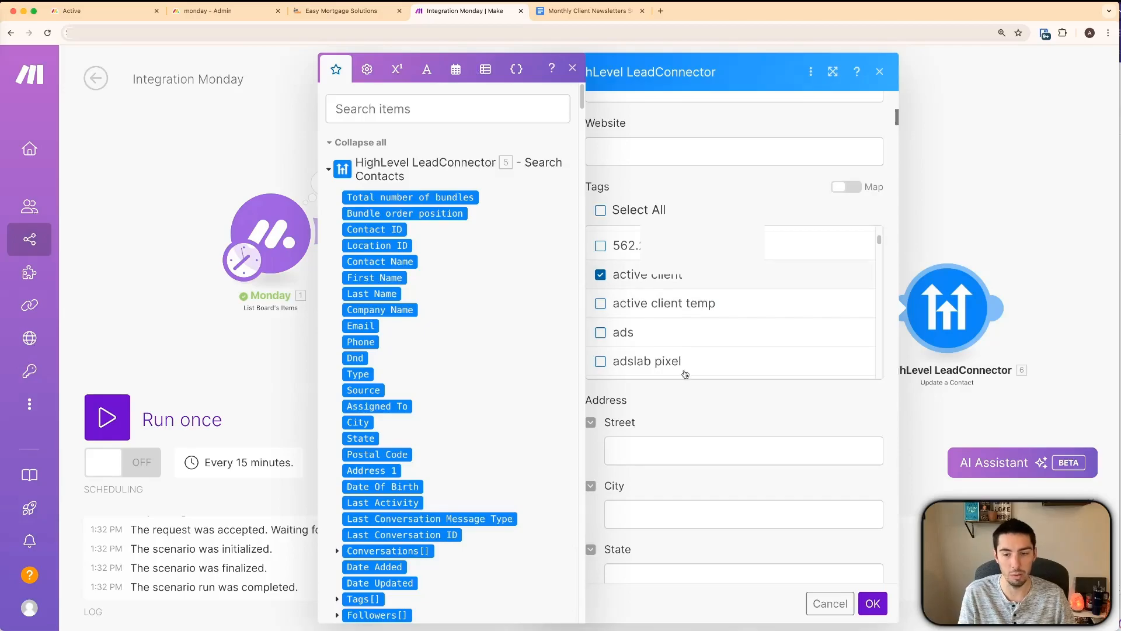
left_click(872, 605)
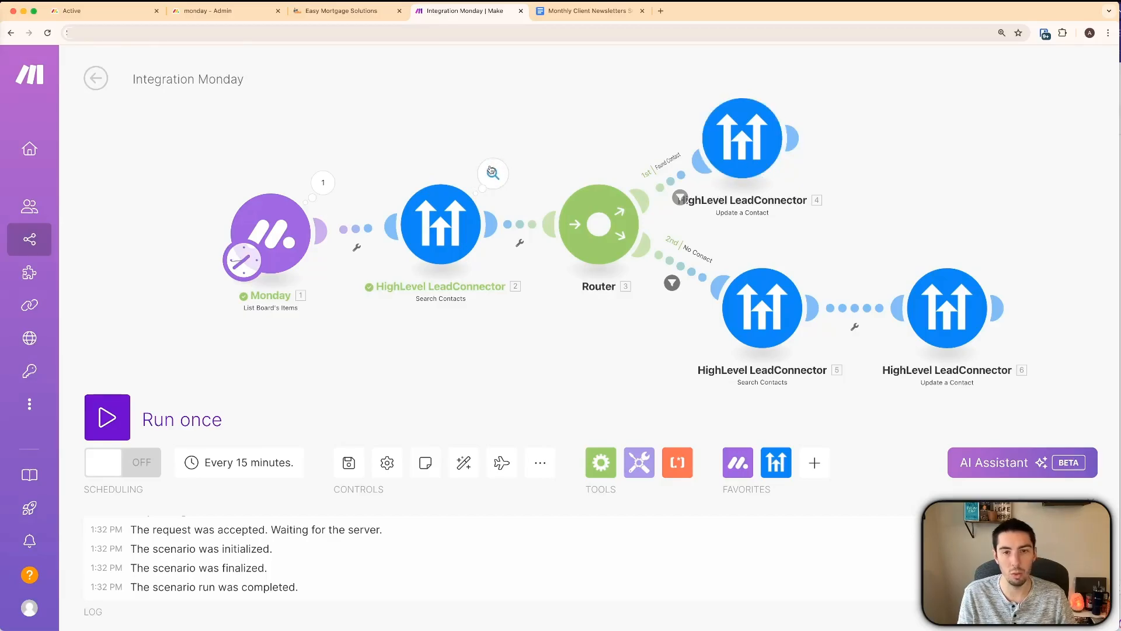
- Add an AND rule to the first route's Found Contact filter and expand the first Search Contacts module's Tags array
left_click(675, 183)
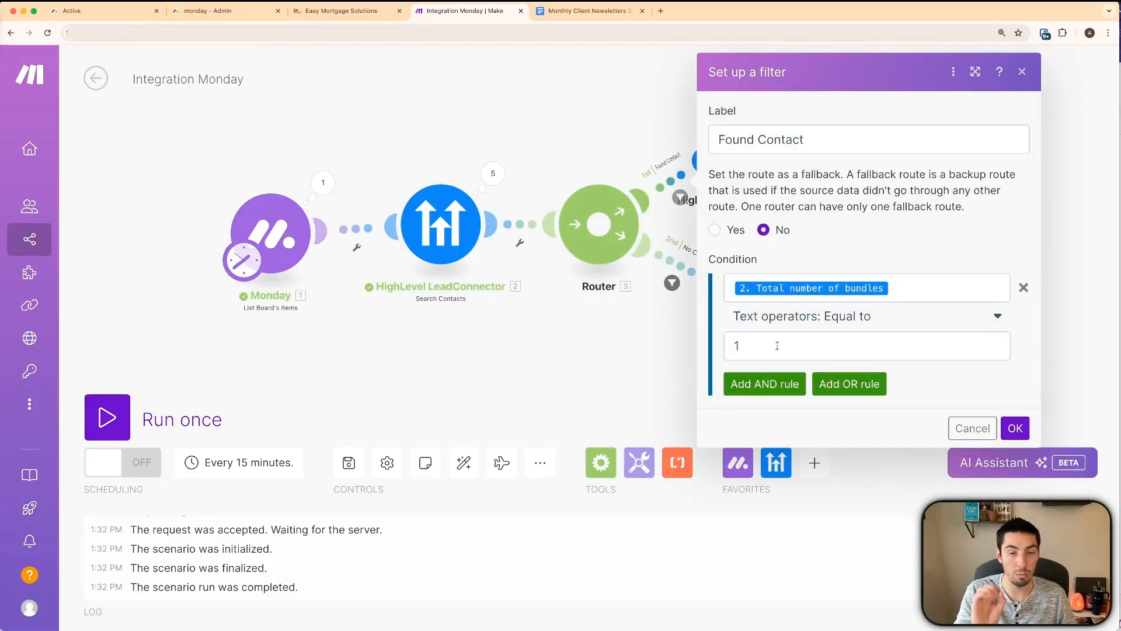
left_click(768, 384)
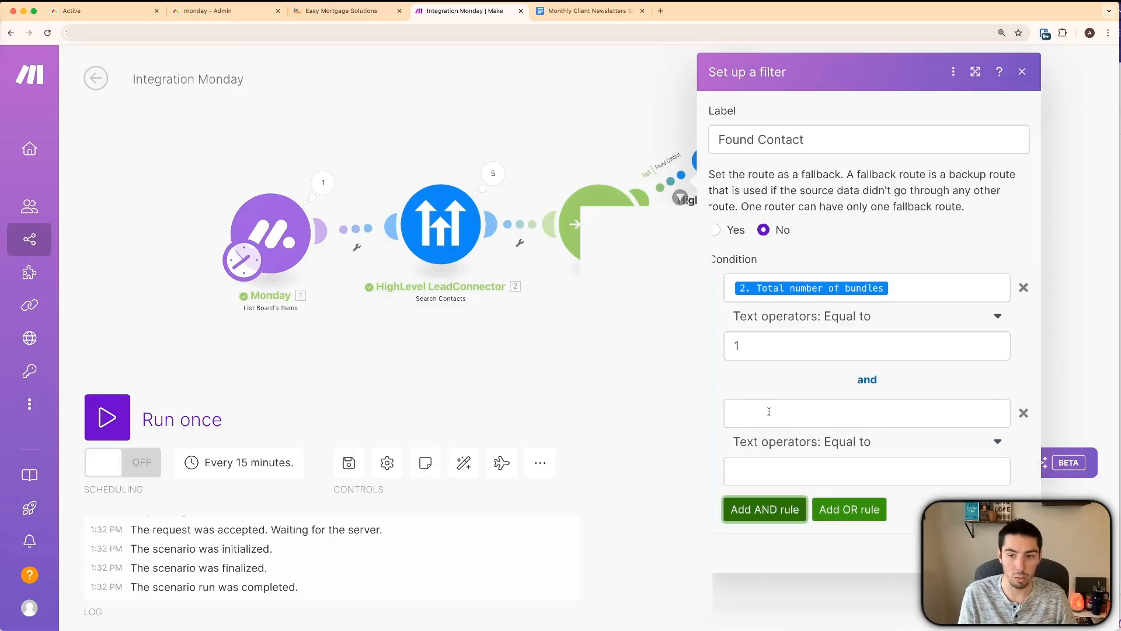
left_click(768, 412)
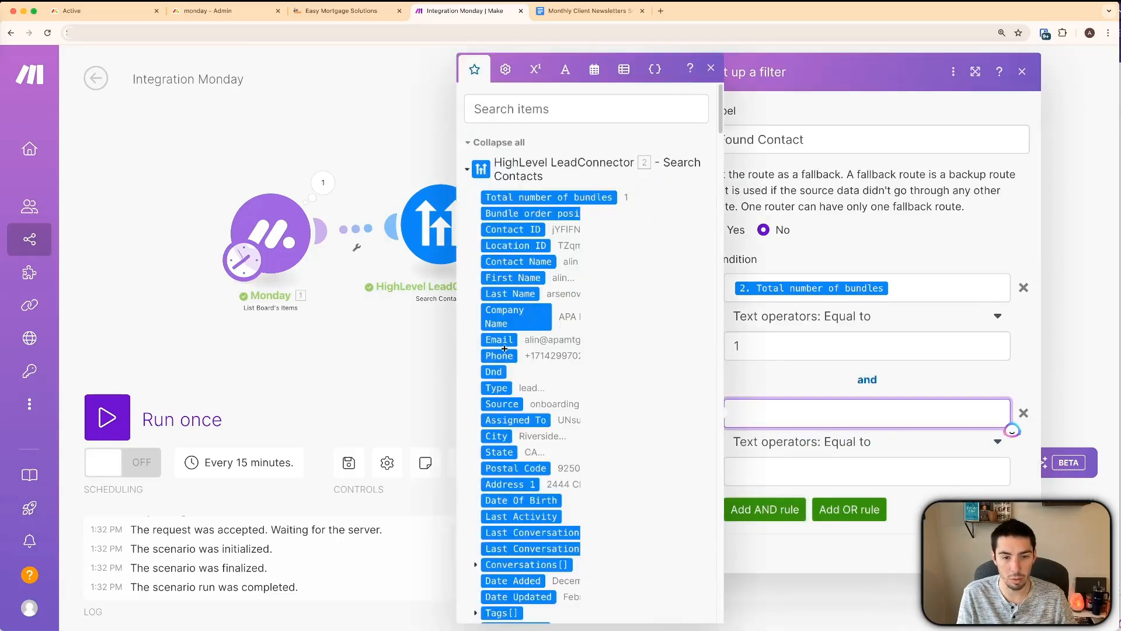
scroll(494, 407, "down", 5)
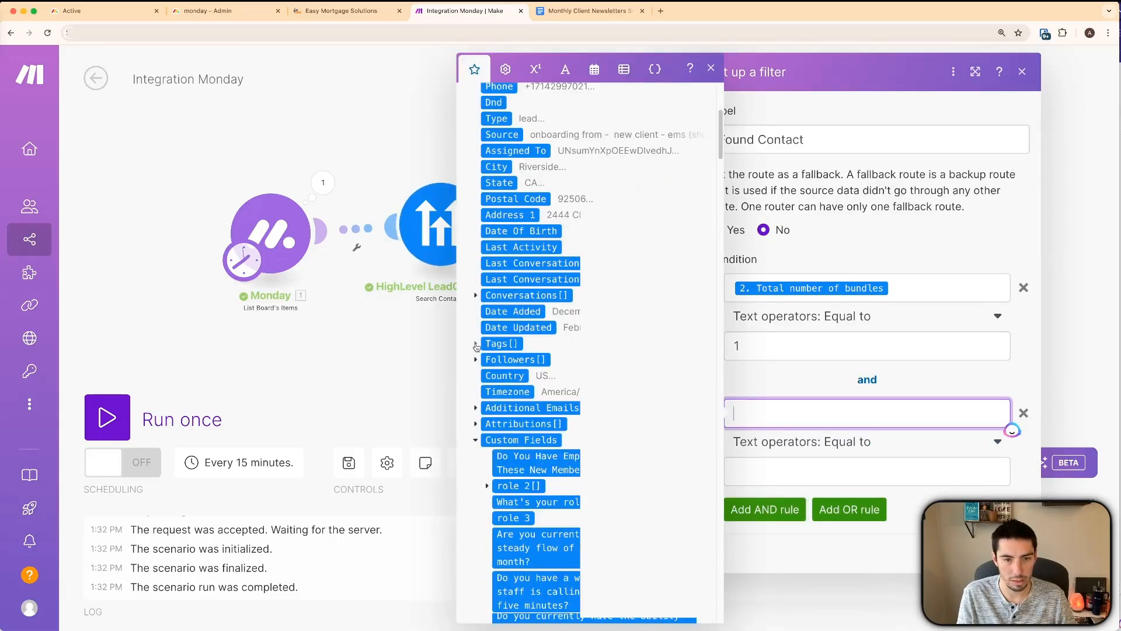
left_click(476, 345)
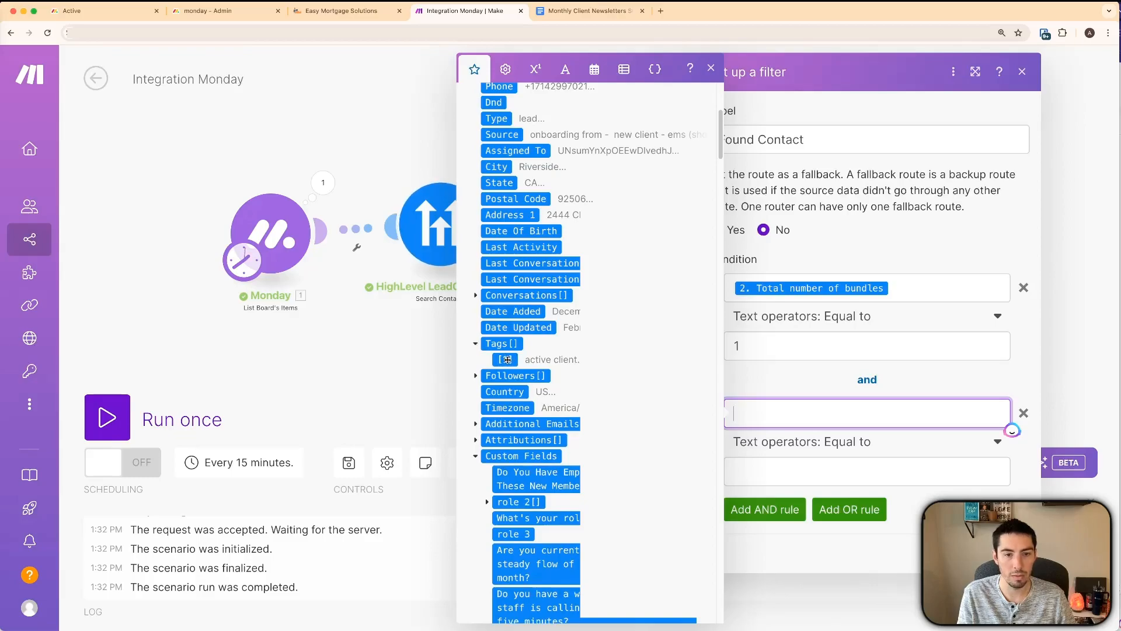
left_click(506, 359)
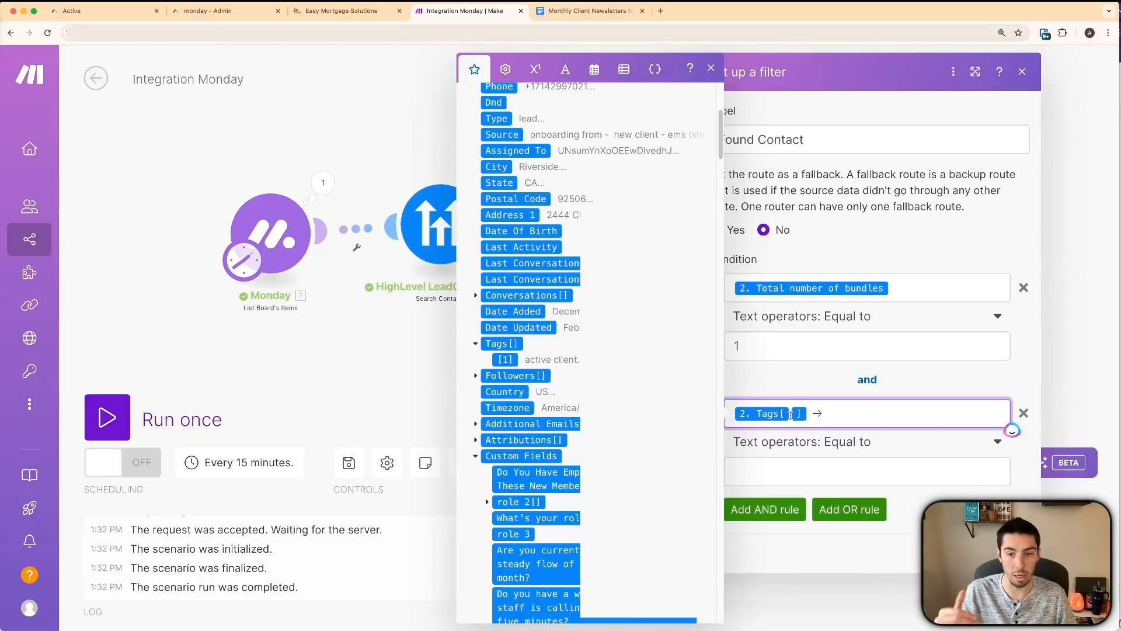
type("1")
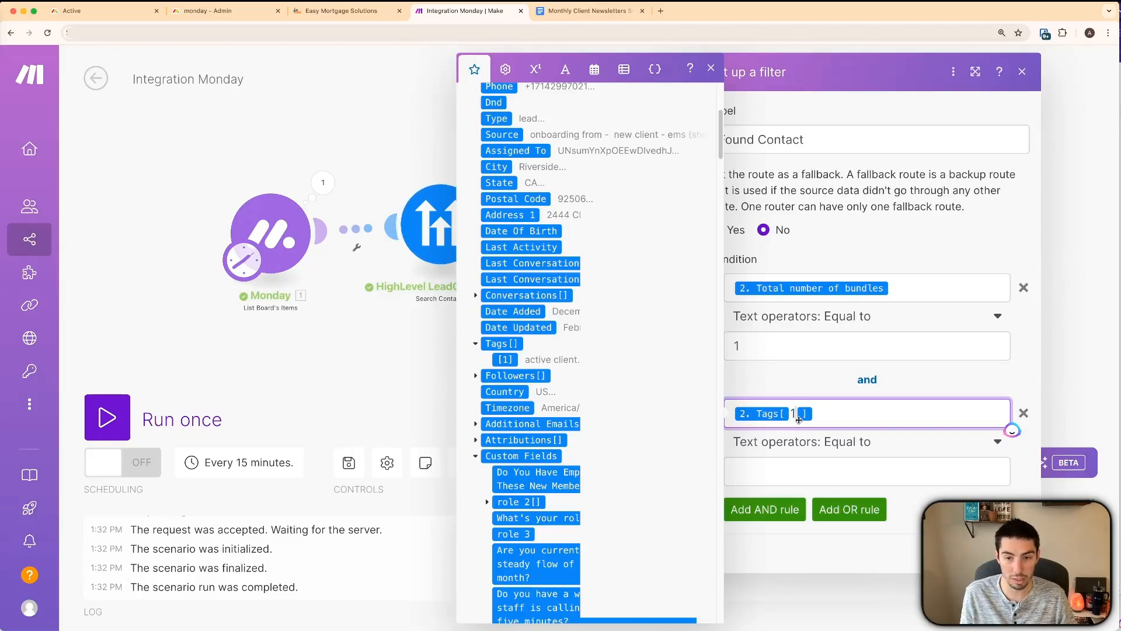
key("BackSpace")
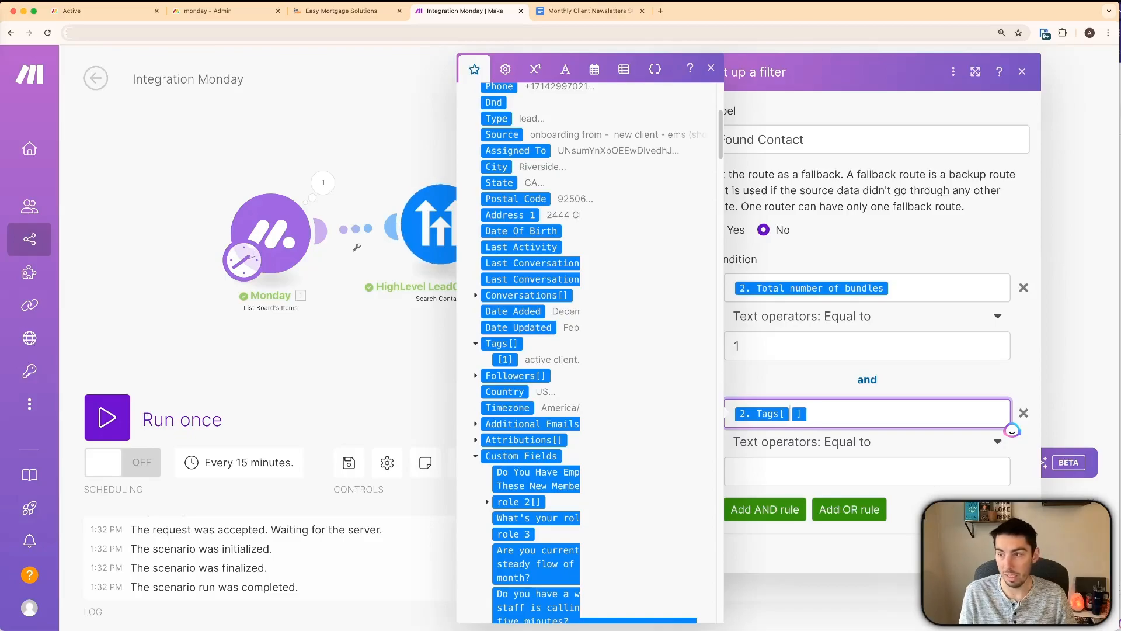
type("3")
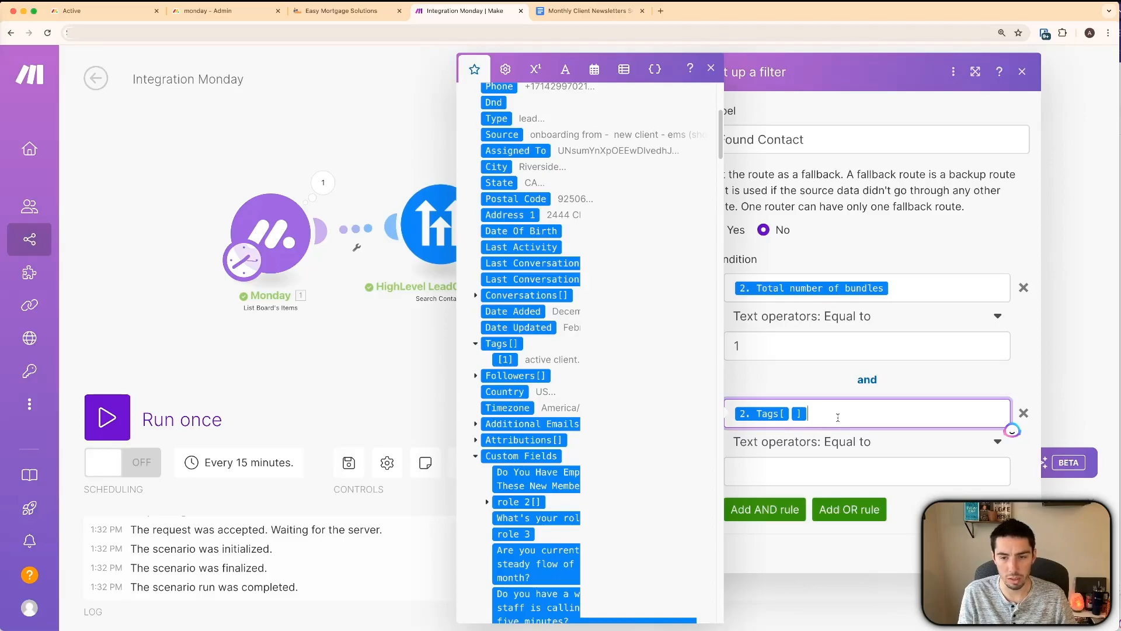
left_click(813, 410)
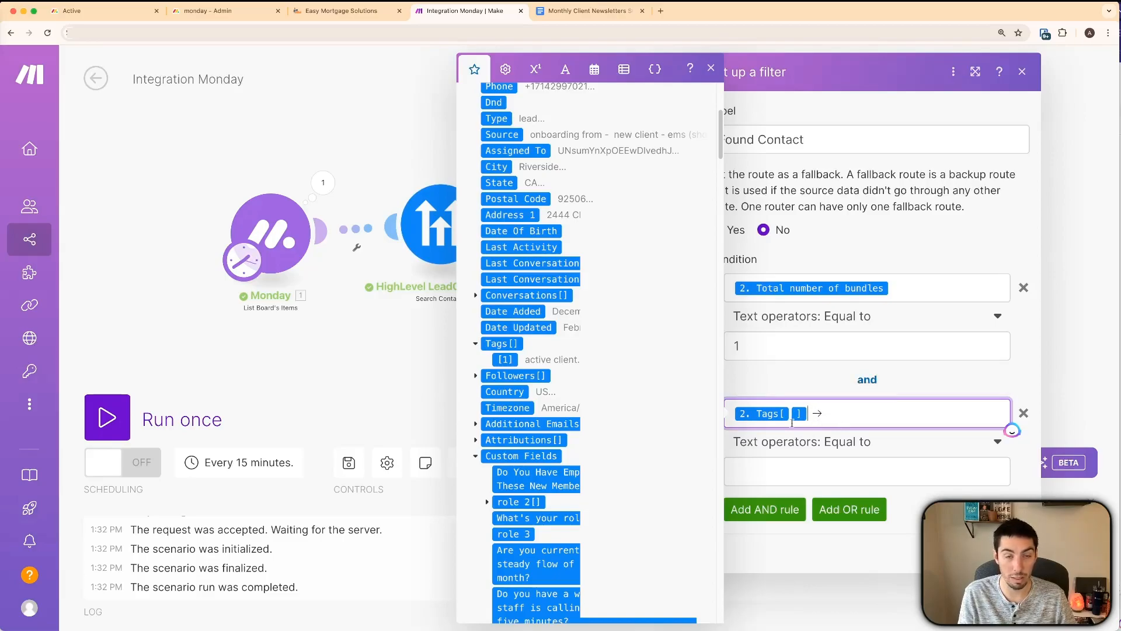
key("BackSpace")
key("BackSpace")
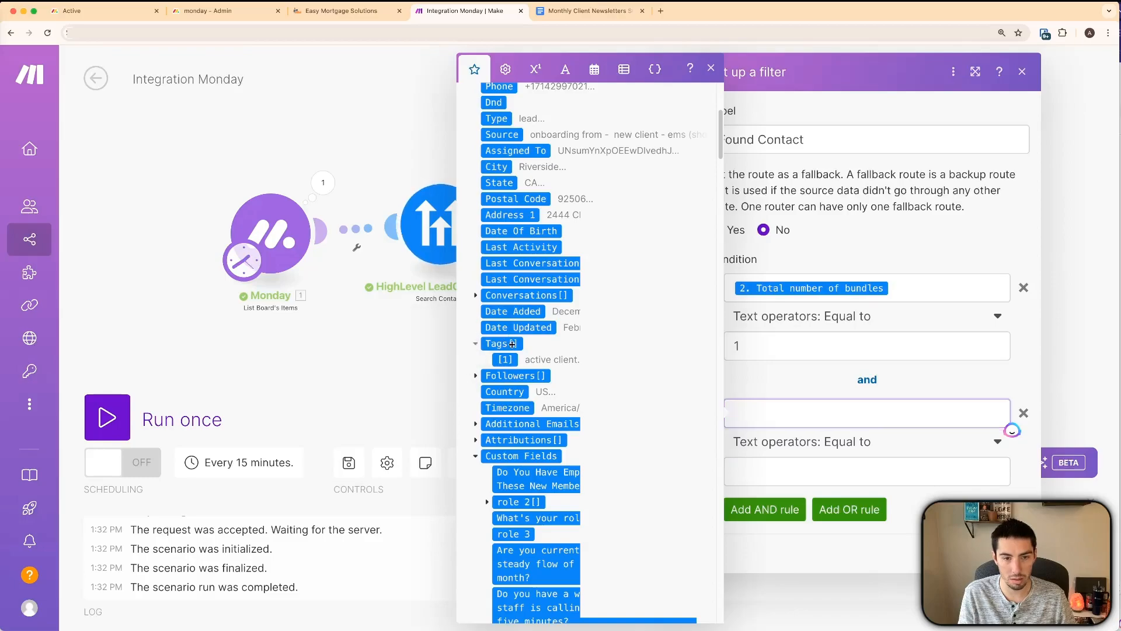
- Map the whole Tags[] array from the first Search Contacts module into the new rule with the Contains text operator
left_click(512, 344)
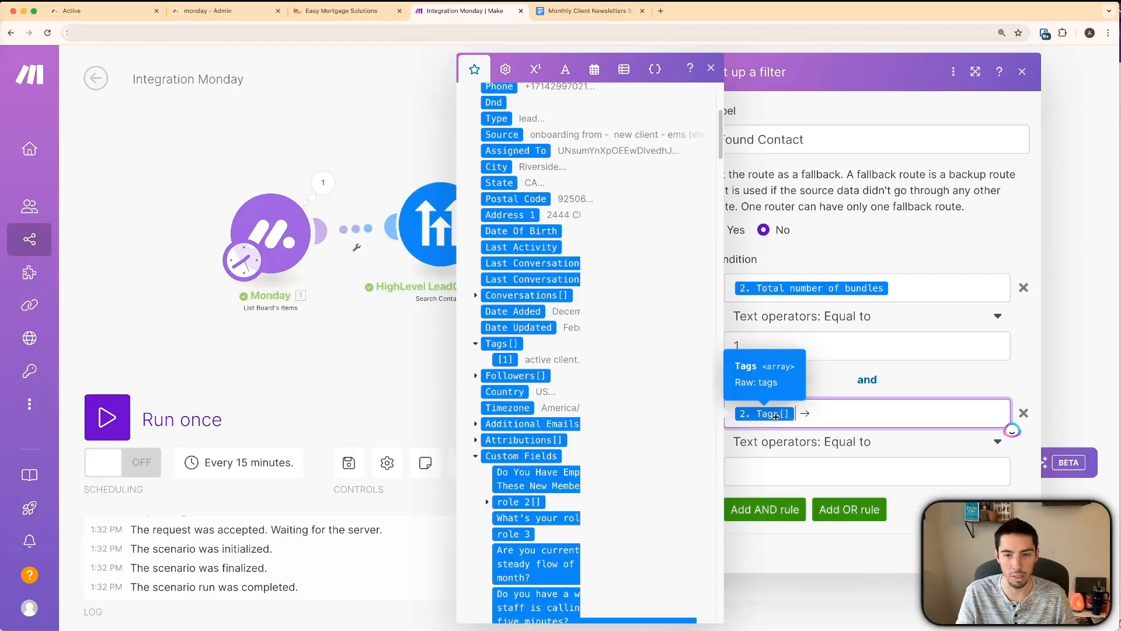
left_click(826, 443)
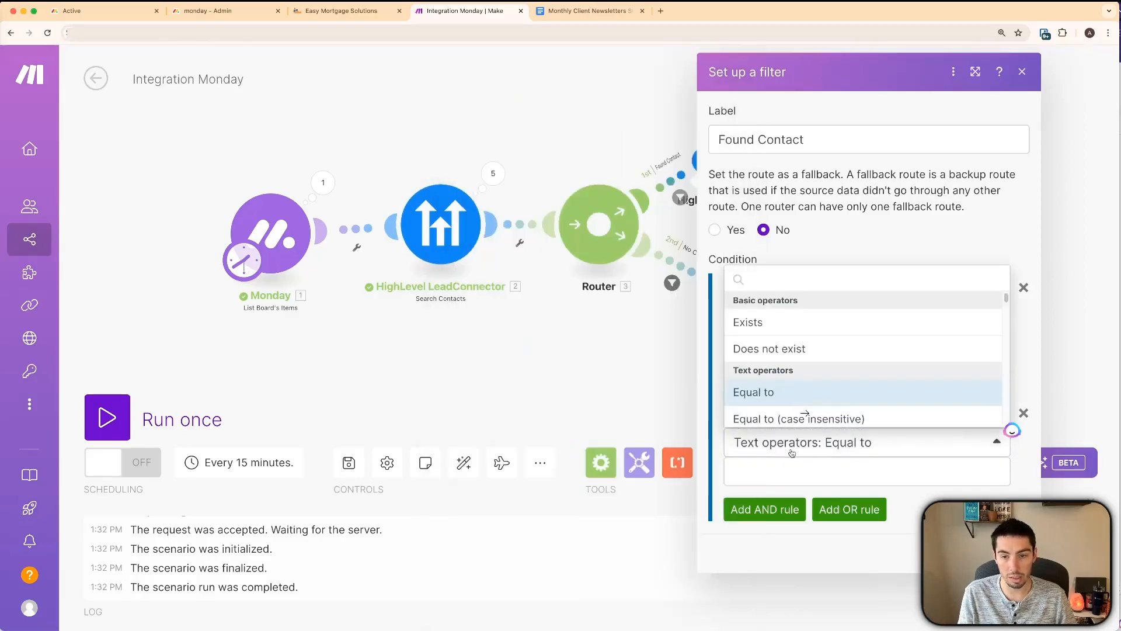
scroll(801, 383, "down", 4)
scroll(789, 368, "up", 2)
left_click(773, 344)
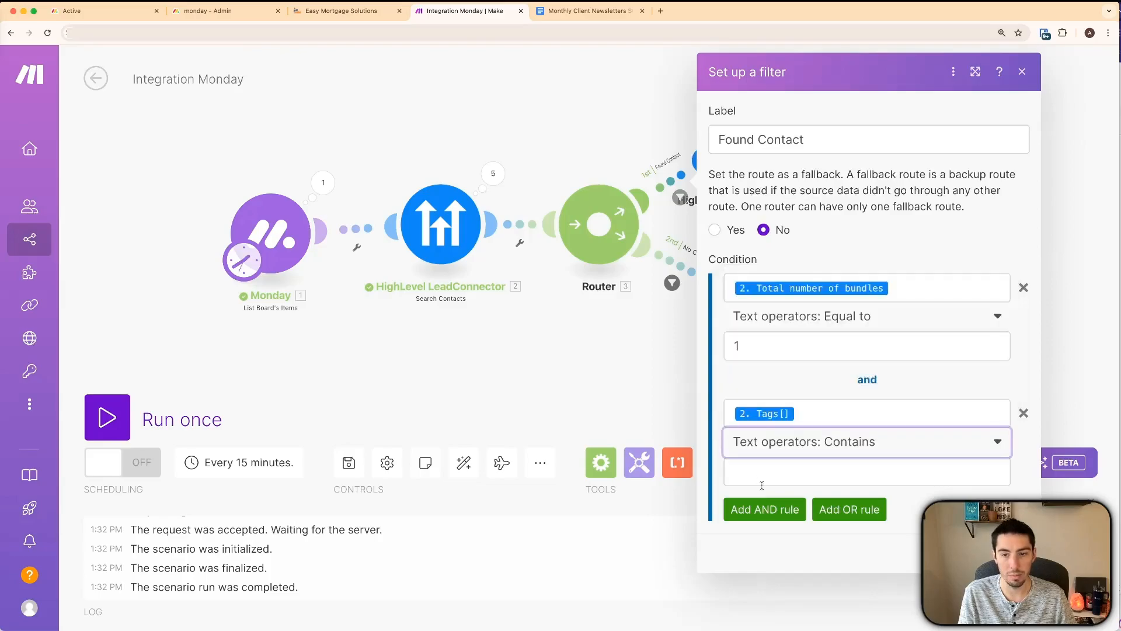
- Set the comparison value of the Tags[] rule to "active client"
left_click(761, 474)
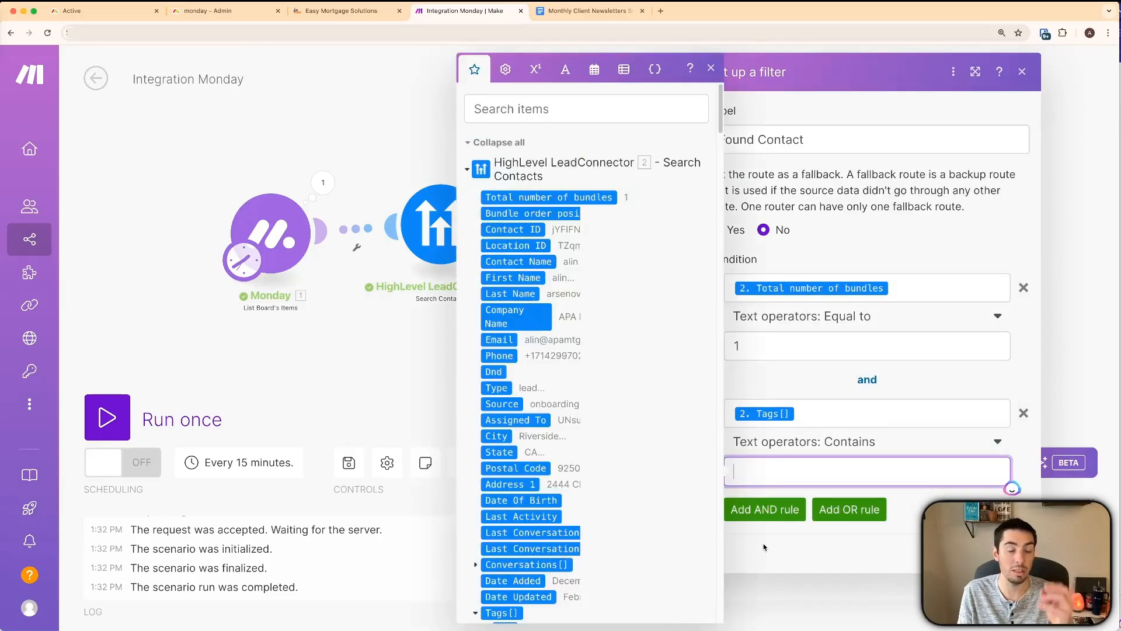
type("active contact")
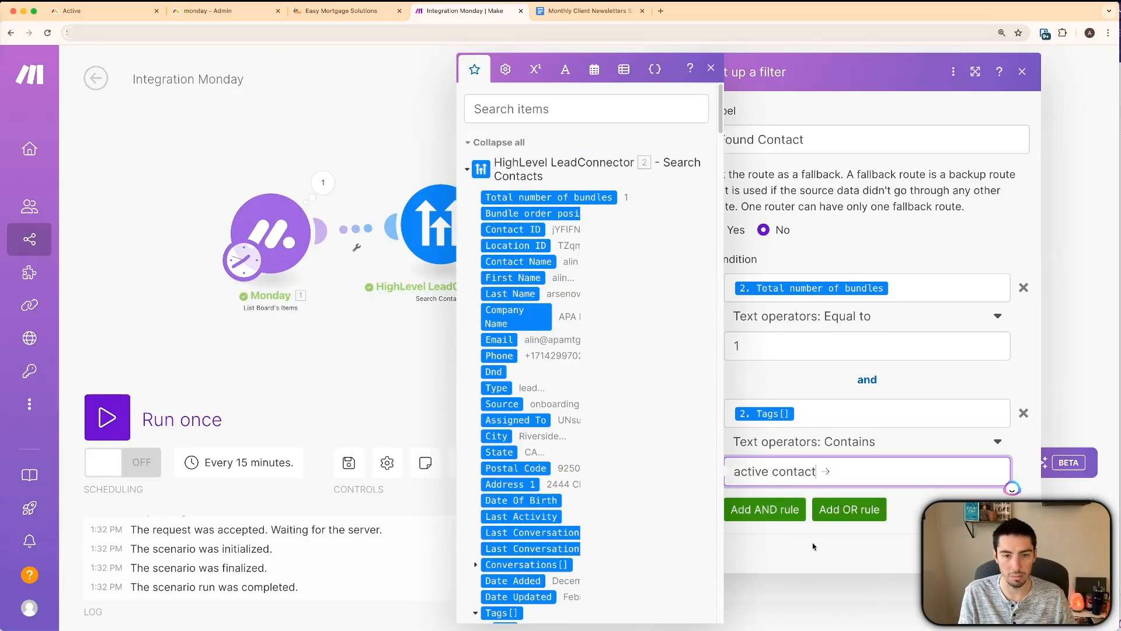
left_click(813, 546)
double_click(791, 475)
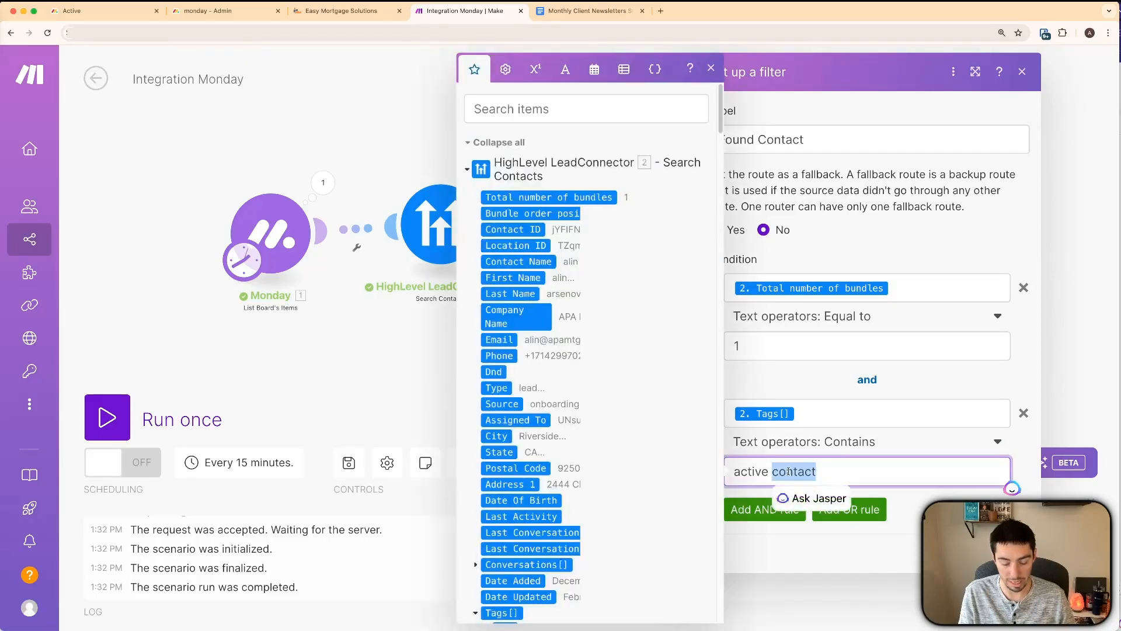
type("client")
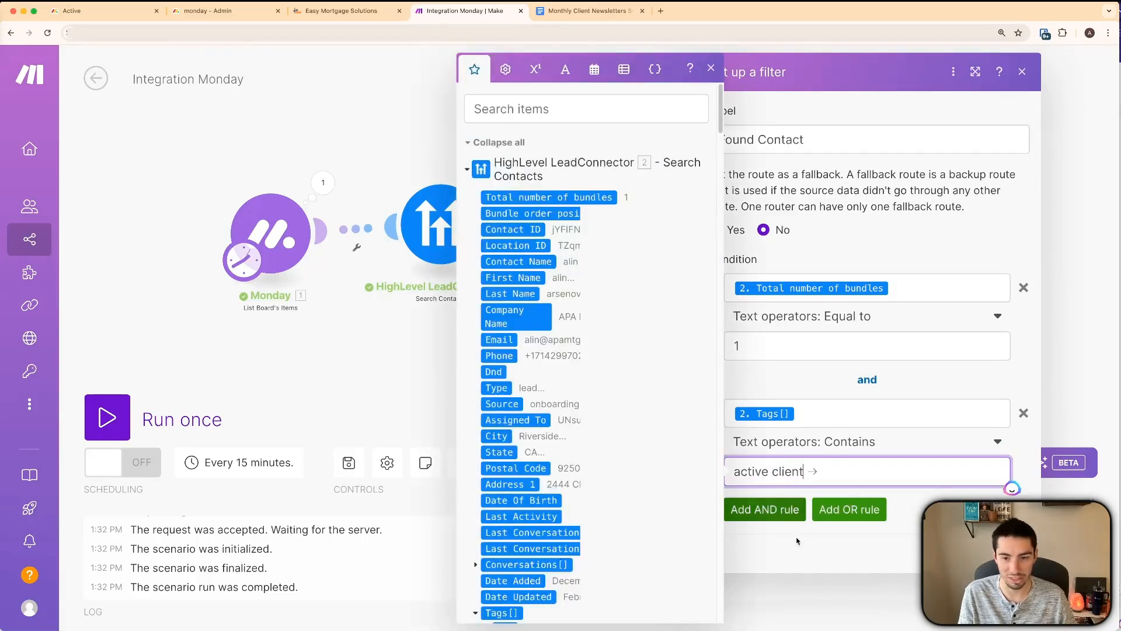
left_click(806, 543)
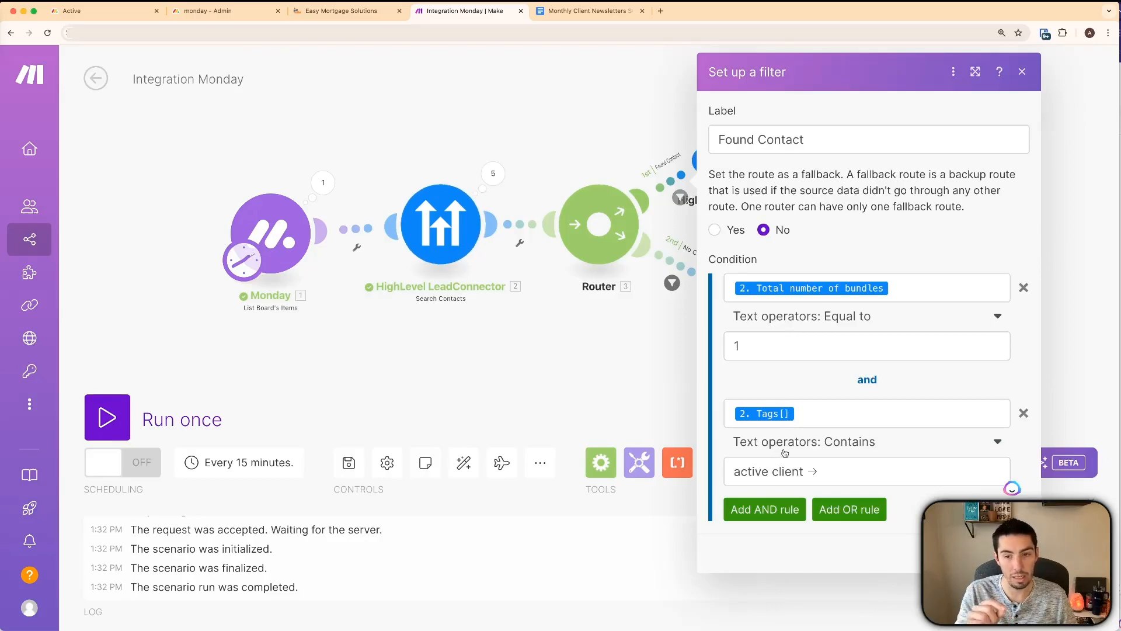
- Change the Tags[] rule's text operator to Does not contain and save the Found Contact filter
left_click(852, 442)
scroll(809, 402, "down", 1)
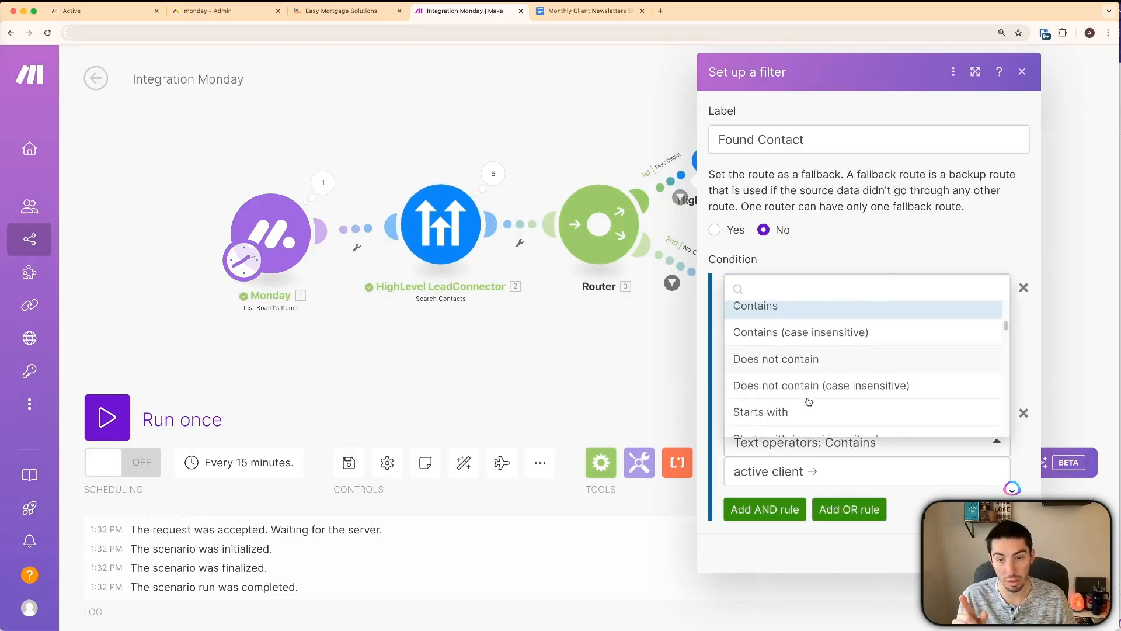
left_click(772, 354)
left_click(771, 548)
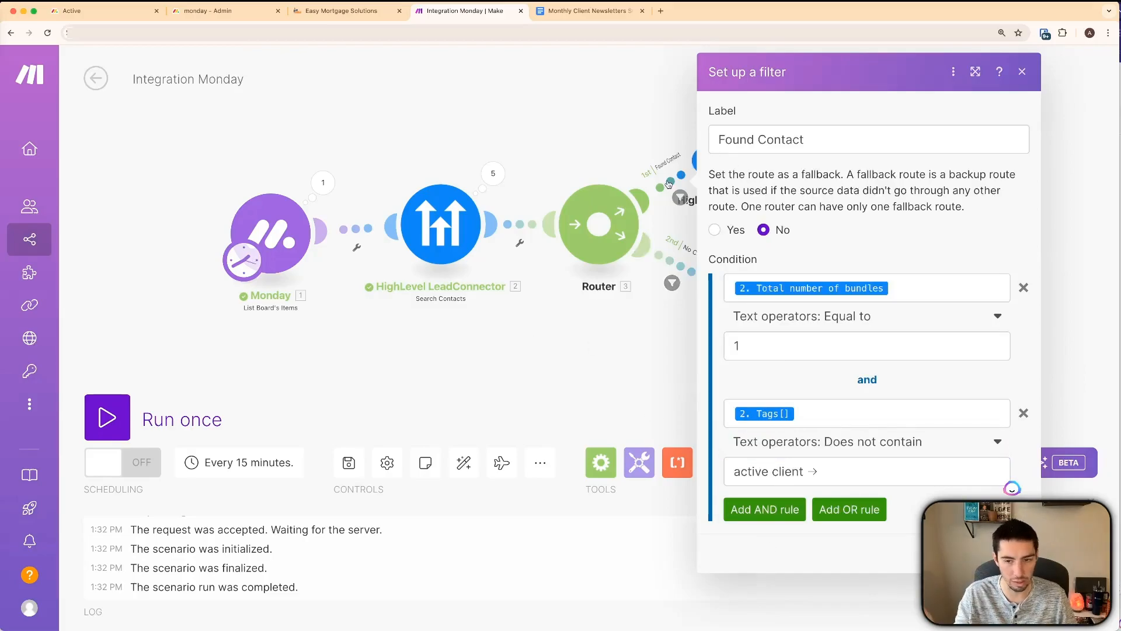
left_click(1007, 553)
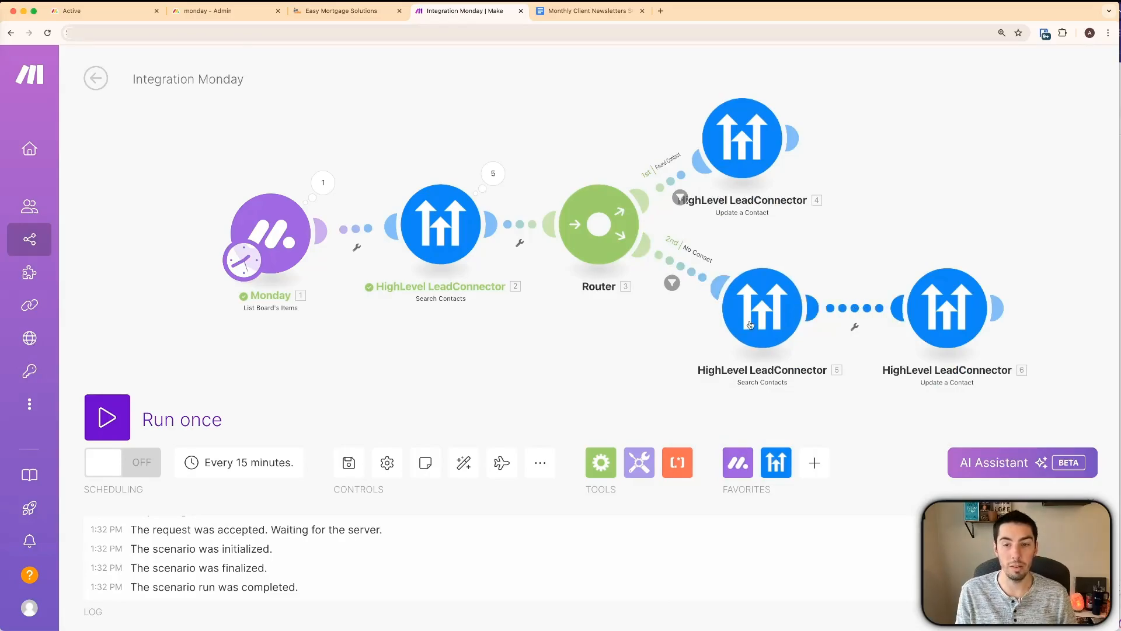
- Move both Update a Contact modules farther along their routes to make room for more modules
left_click_drag(949, 314, 1036, 312)
left_click_drag(748, 152, 812, 139)
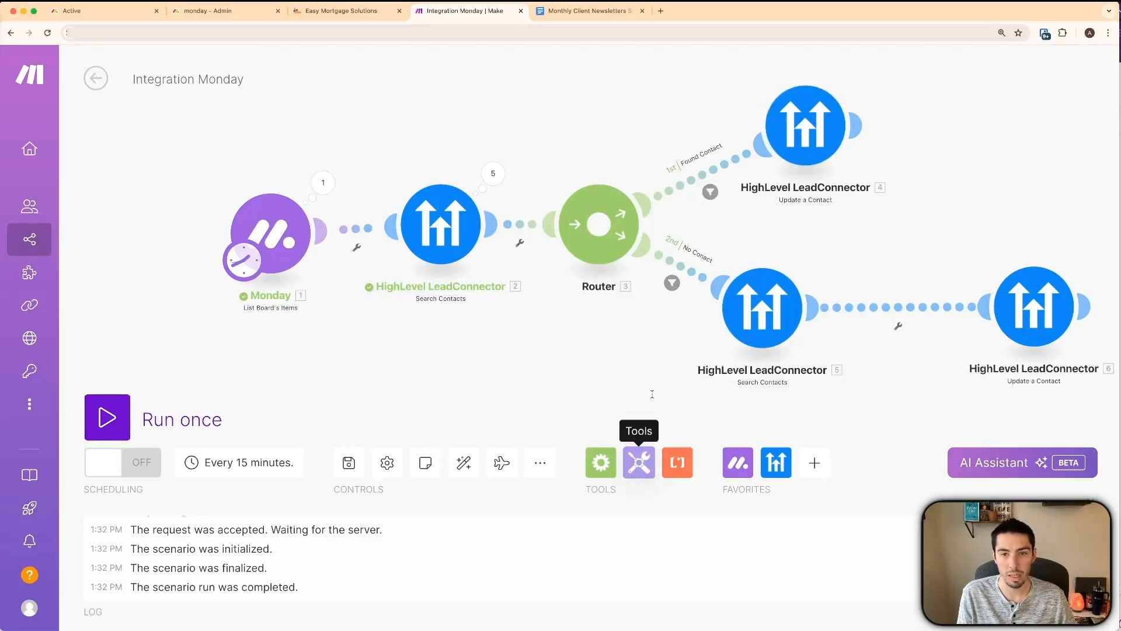
left_click_drag(836, 124, 895, 110)
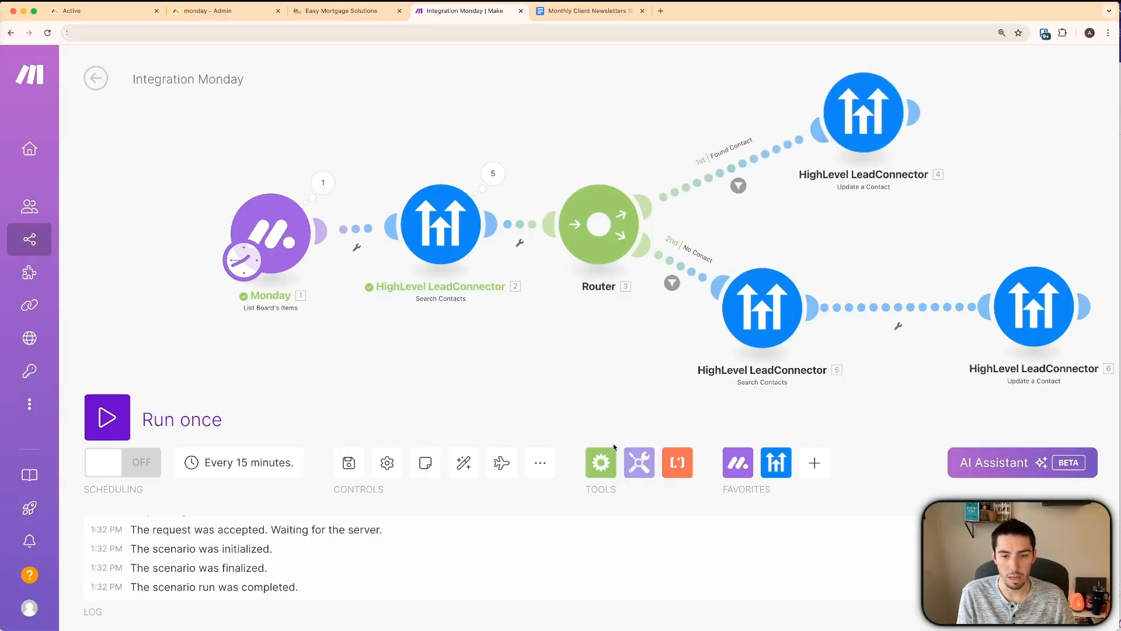
- Add a Tools Set multiple variables module to the scenario and place it unconnected below the module chain
left_click(639, 462)
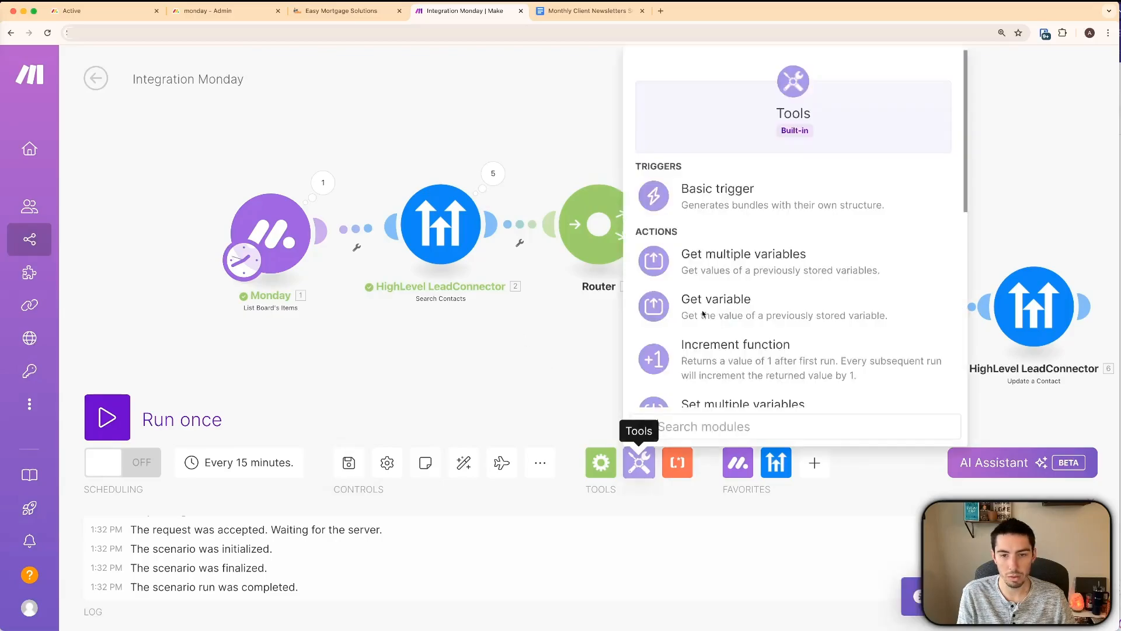
scroll(691, 342, "down", 2)
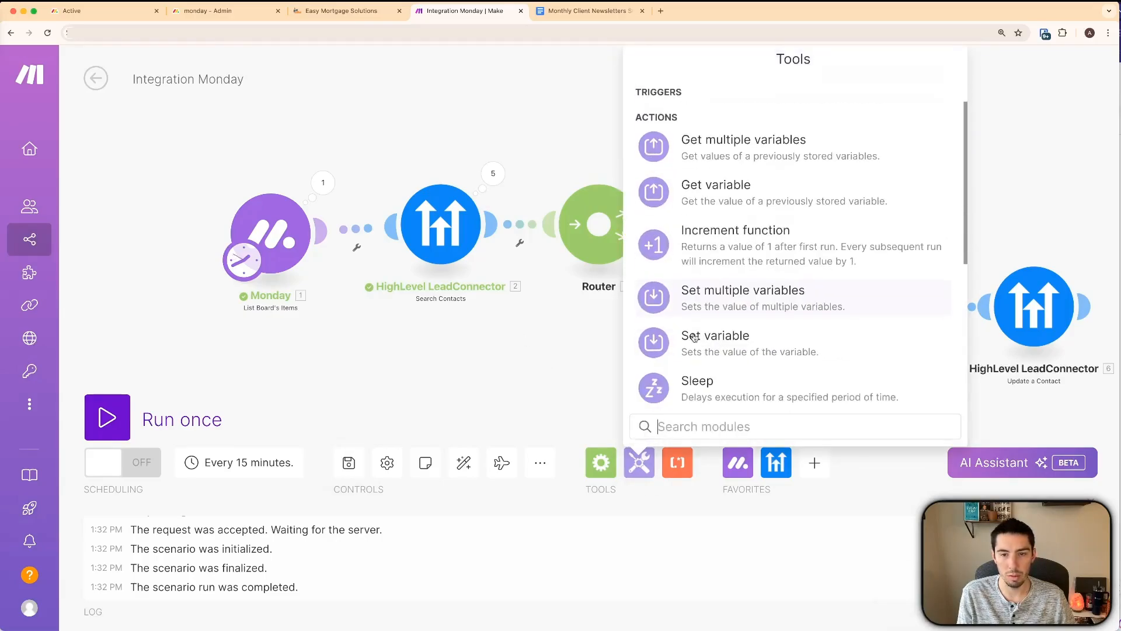
left_click(688, 297)
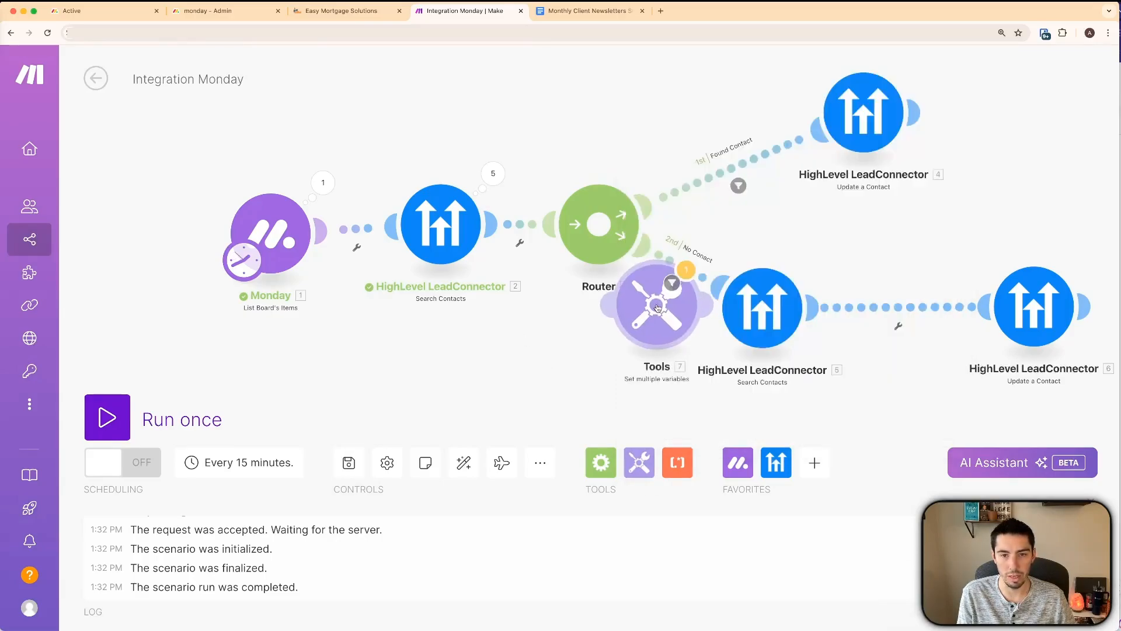
left_click_drag(599, 319, 396, 471)
scroll(564, 352, "down", 4)
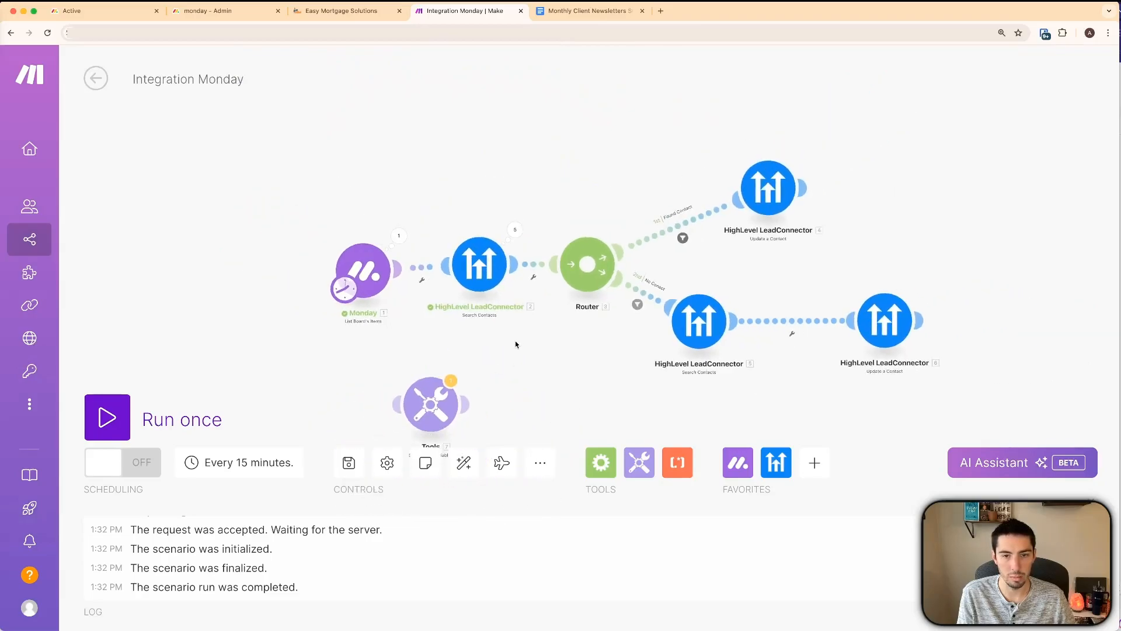
- Try to insert the Set multiple variables module between the Router and Update a Contact on the first route
left_click_drag(516, 345, 440, 342)
left_click_drag(703, 184, 789, 137)
mouse_move(351, 407)
left_mouse_down()
mouse_move(186, 233)
mouse_move(546, 145)
mouse_move(649, 165)
mouse_move(623, 152)
left_mouse_up()
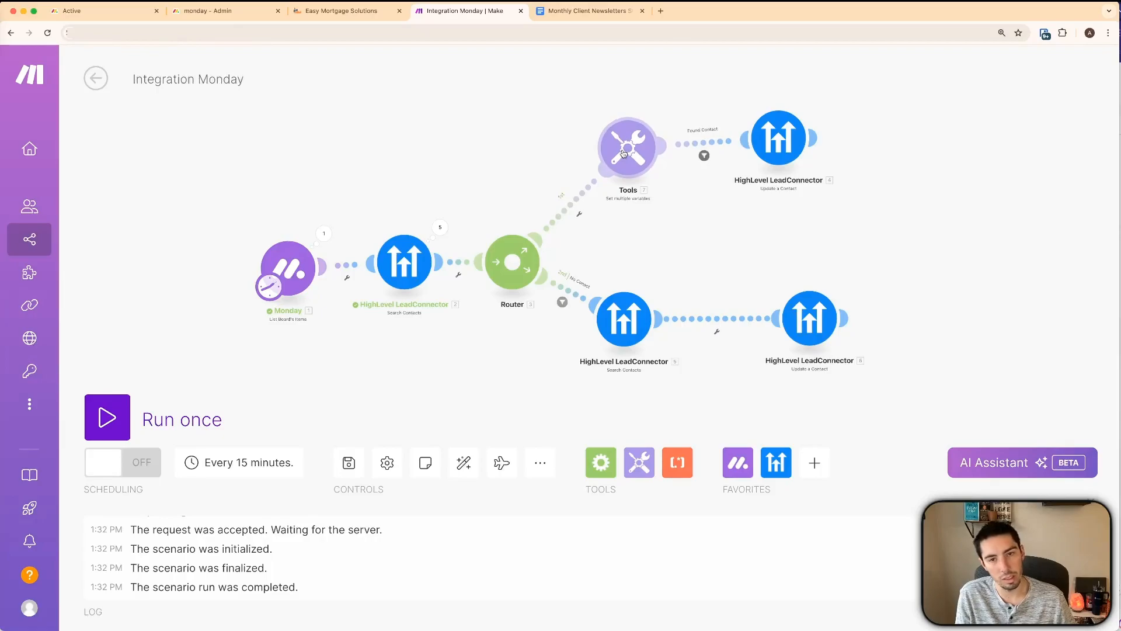
left_click_drag(623, 153, 417, 79)
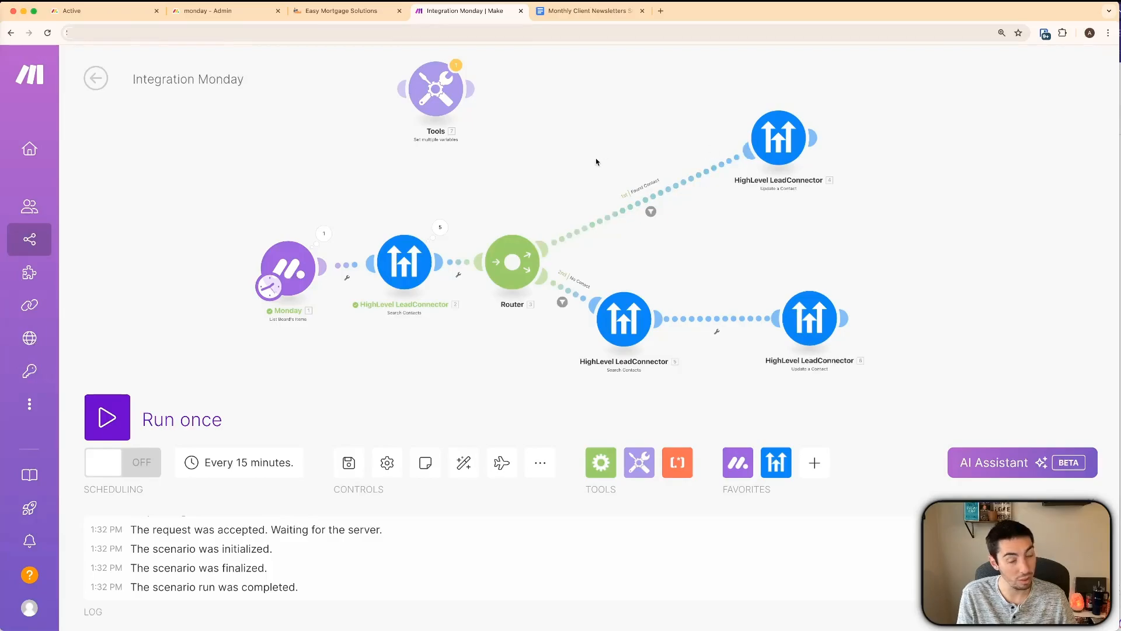
- Add an empty module to the Found Contact route and insert Set multiple variables between it and Update a Contact
left_click(623, 212)
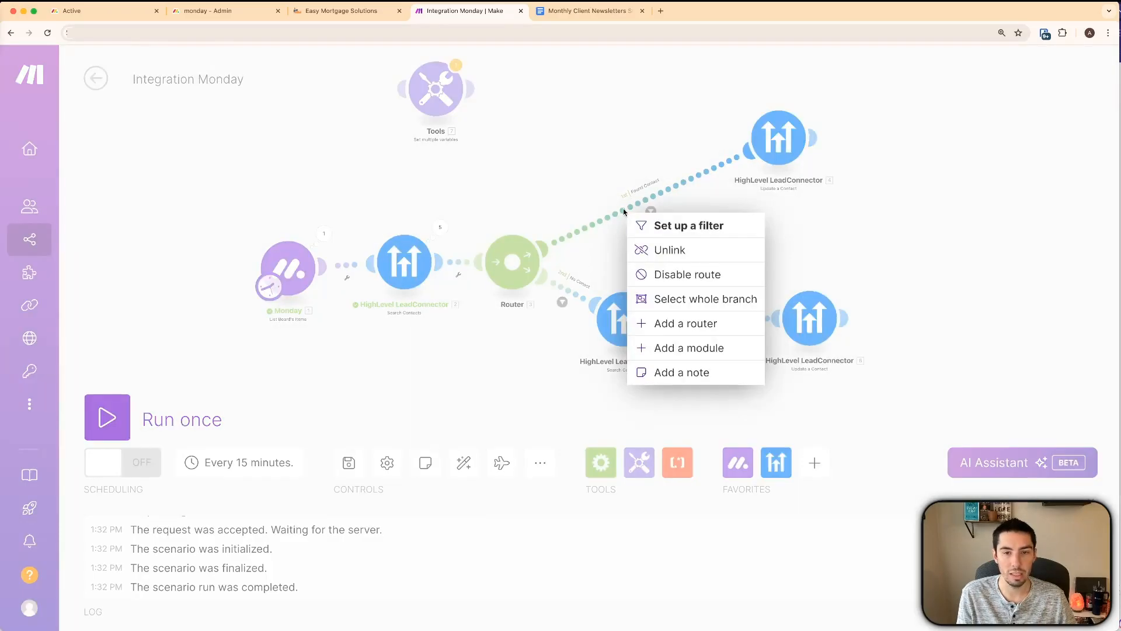
left_click(680, 348)
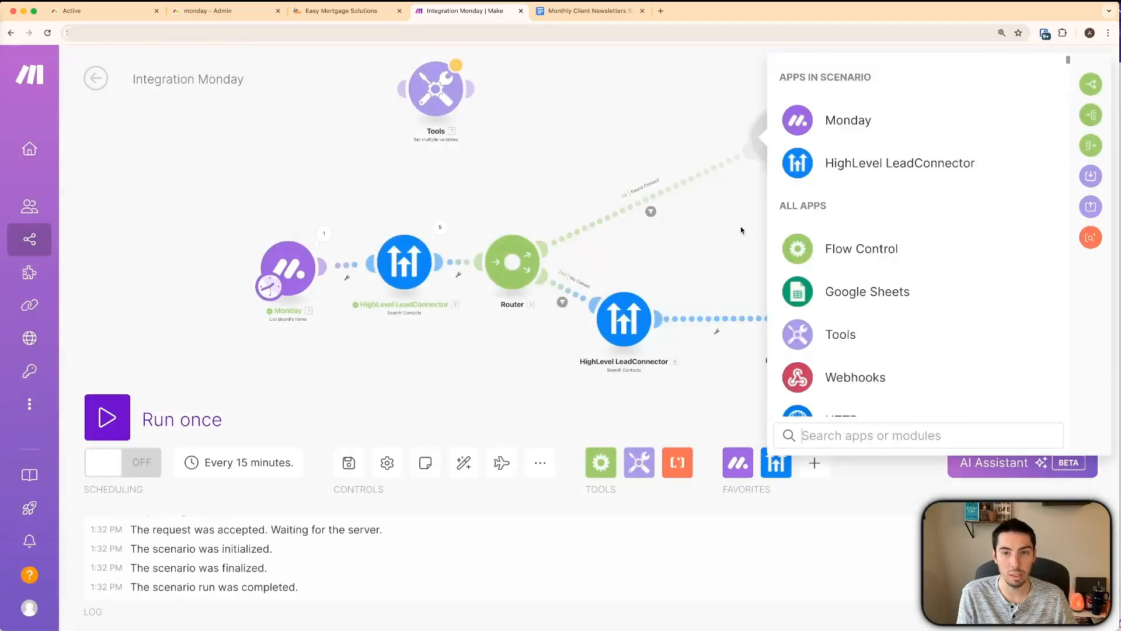
left_click(718, 239)
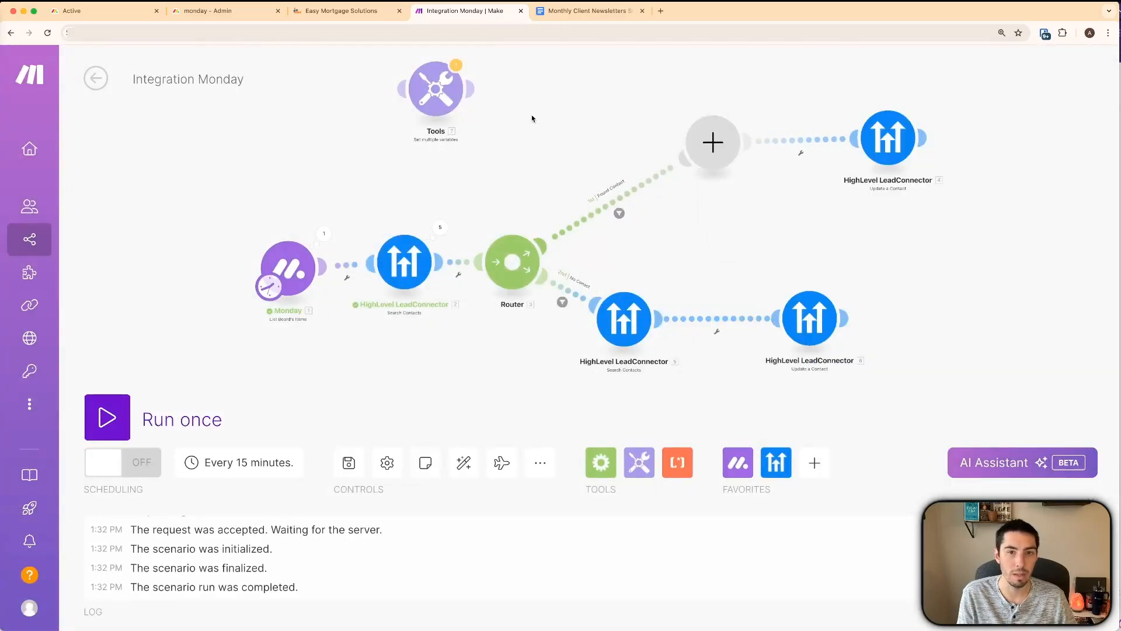
left_click_drag(663, 96, 809, 156)
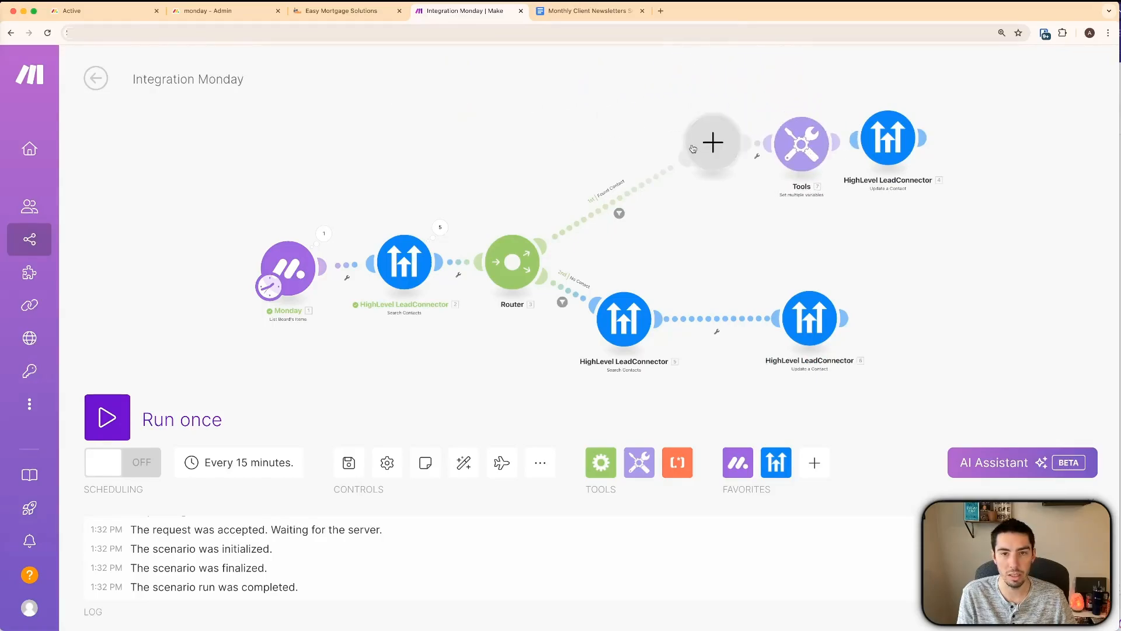
- Delete the empty module from the Found Contact route and unlink Set multiple variables from Update a Contact, placing it closer to the Router
right_click(633, 149)
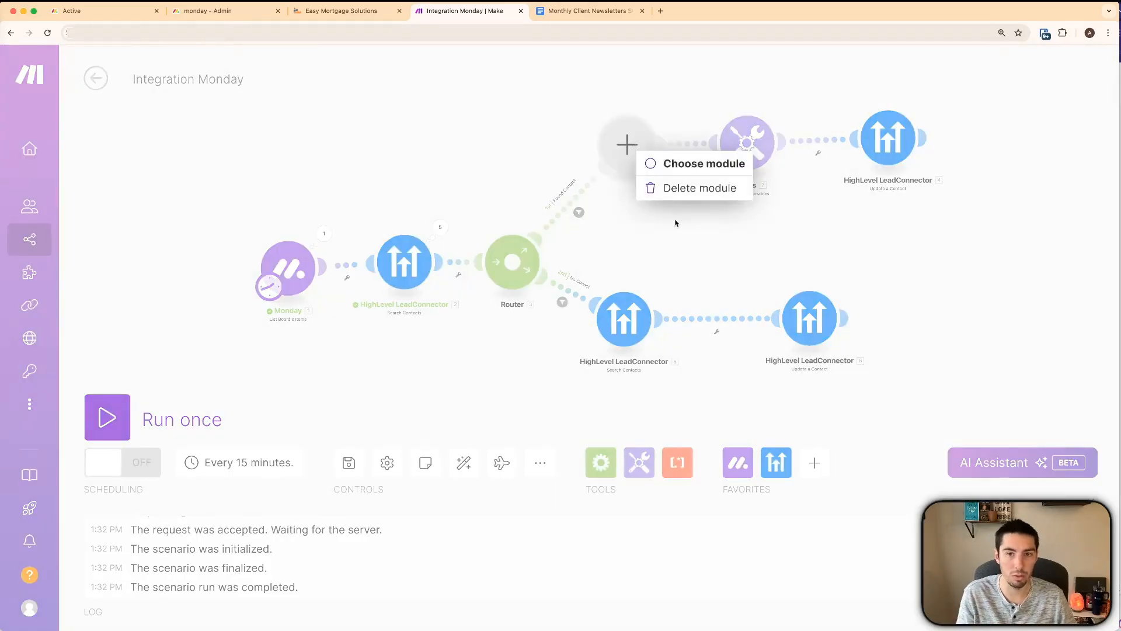
left_click(672, 191)
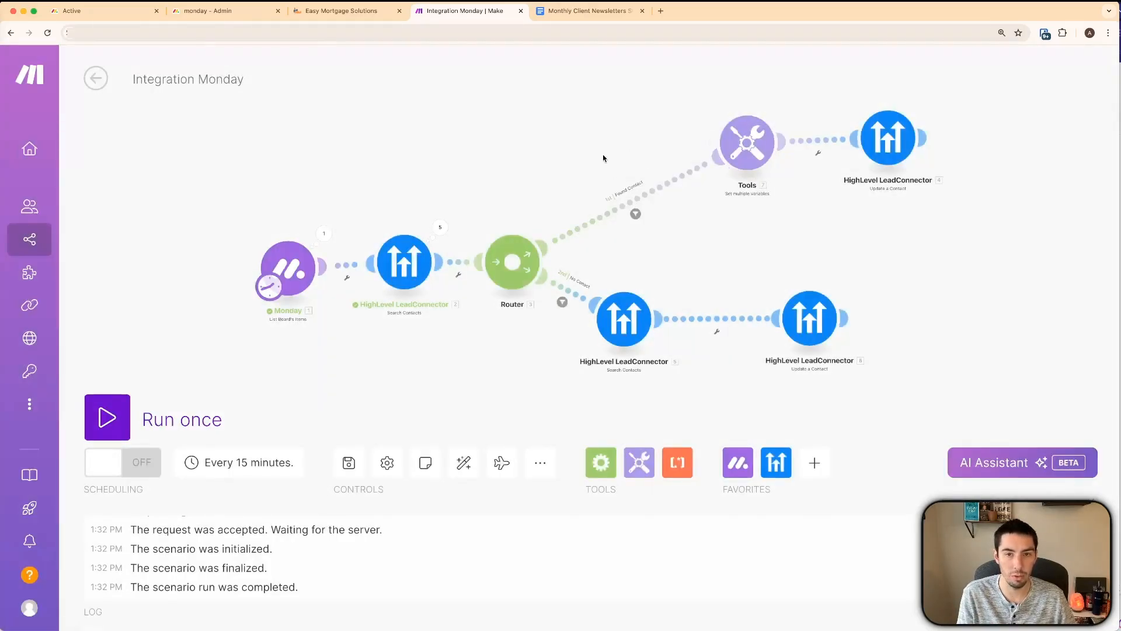
left_click_drag(729, 152, 632, 159)
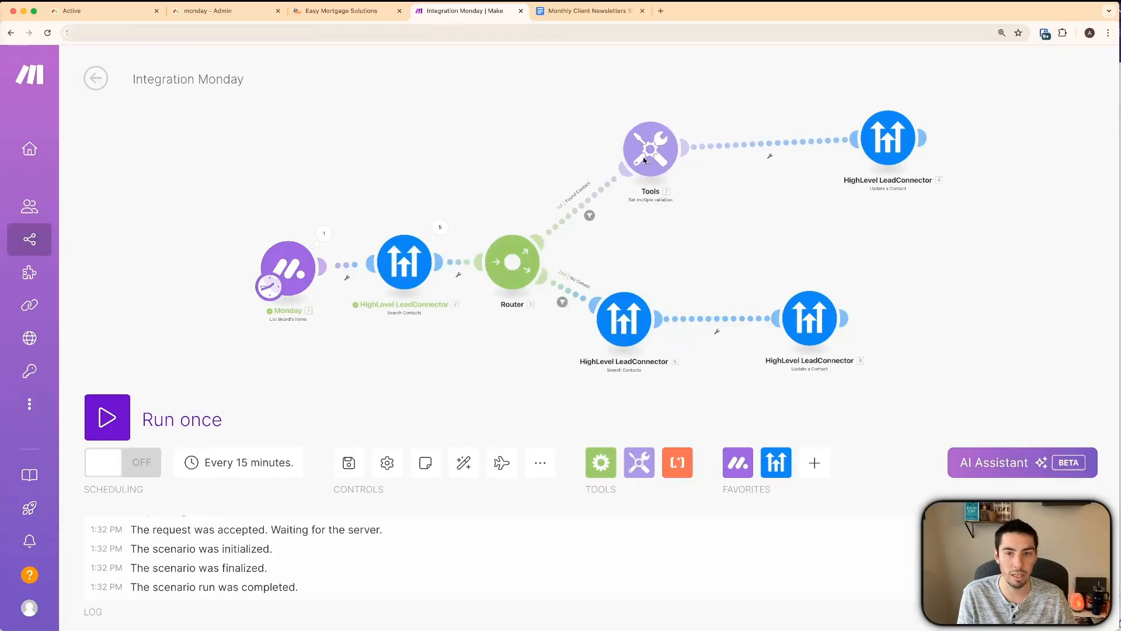
right_click(757, 149)
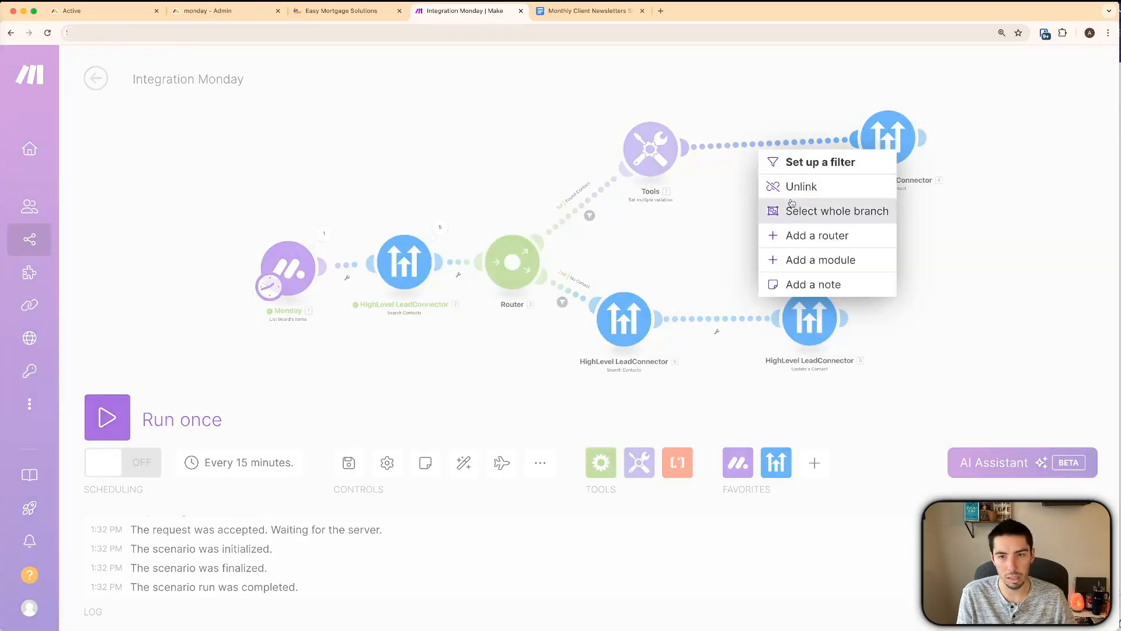
left_click(788, 185)
- Add a placeholder variable named dflkgdfjl with the value j to the Set multiple variables module
left_click(647, 154)
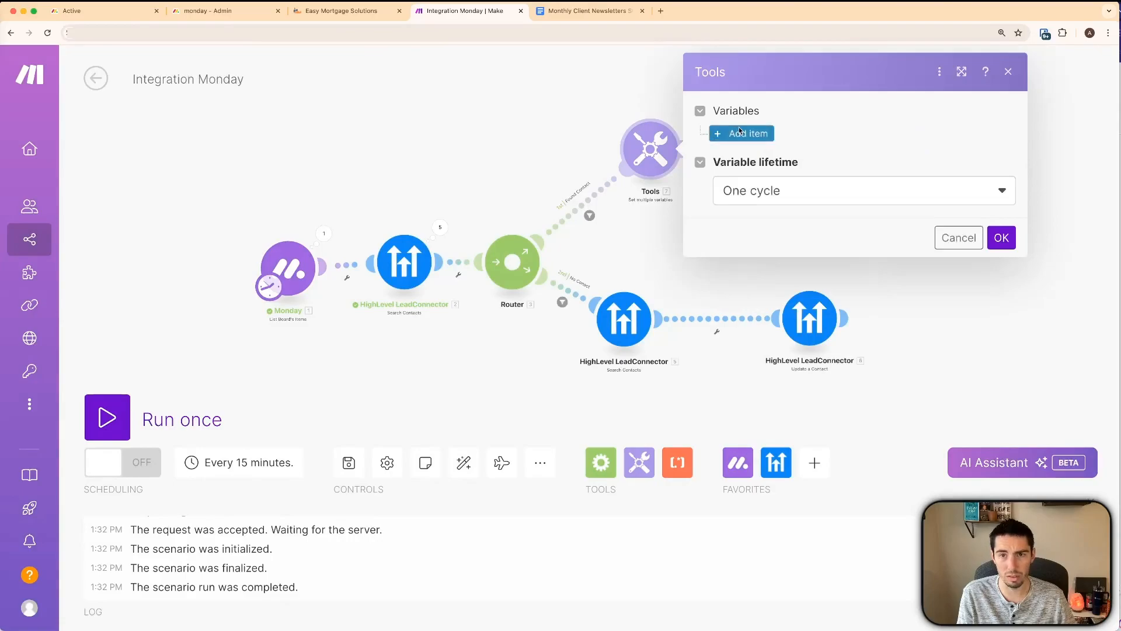
left_click(737, 132)
left_click(783, 187)
type("dflkgdfjl")
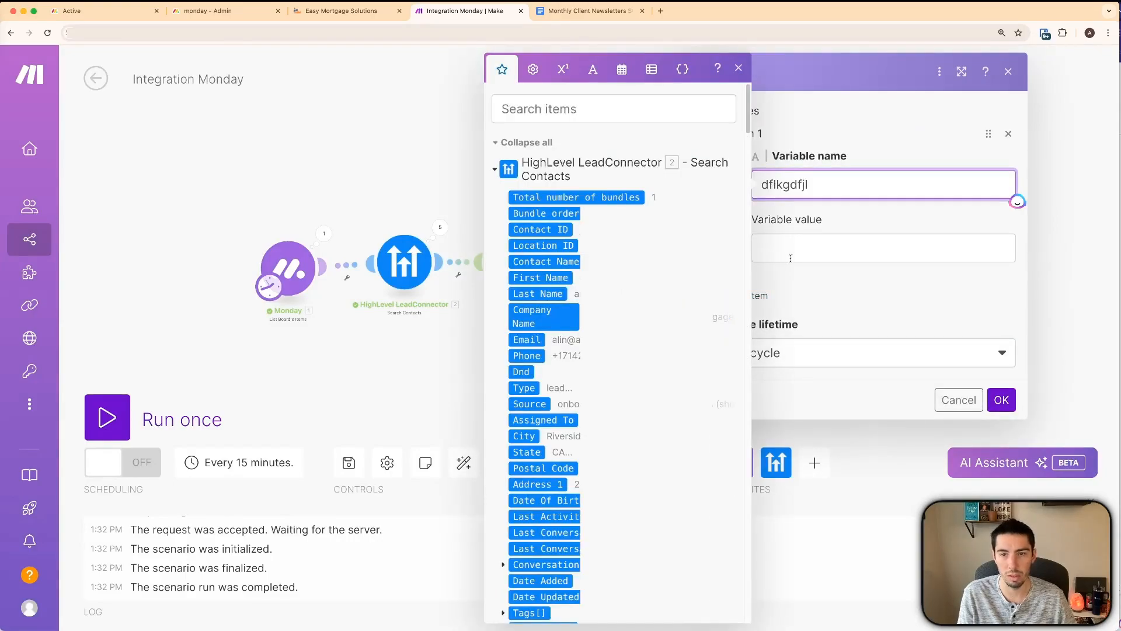
left_click(797, 246)
type("j")
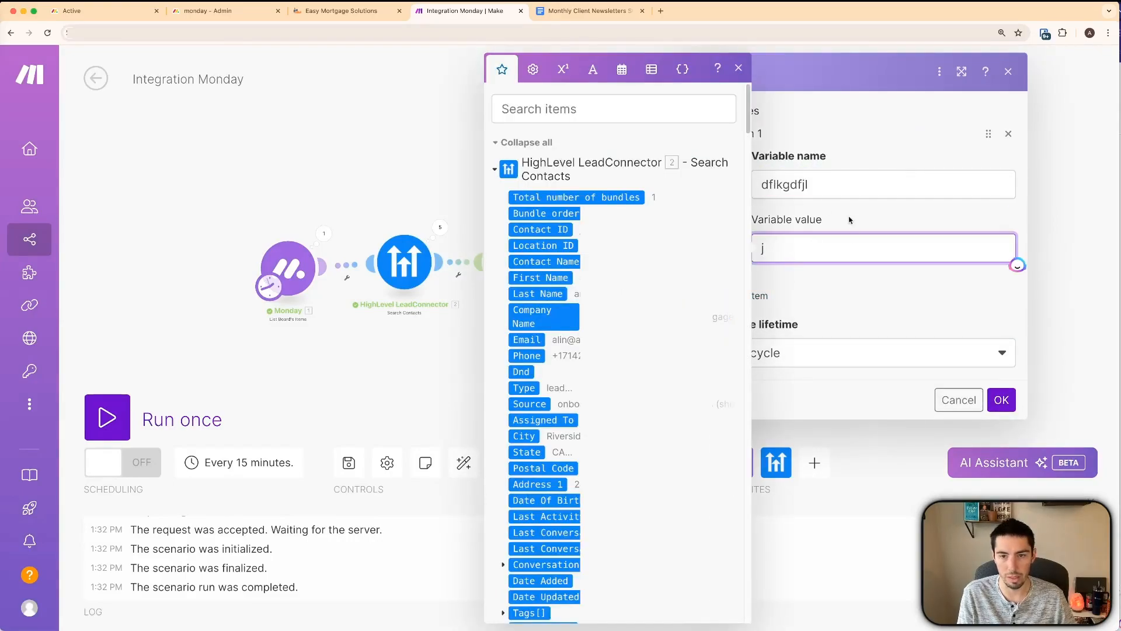
left_click(1002, 400)
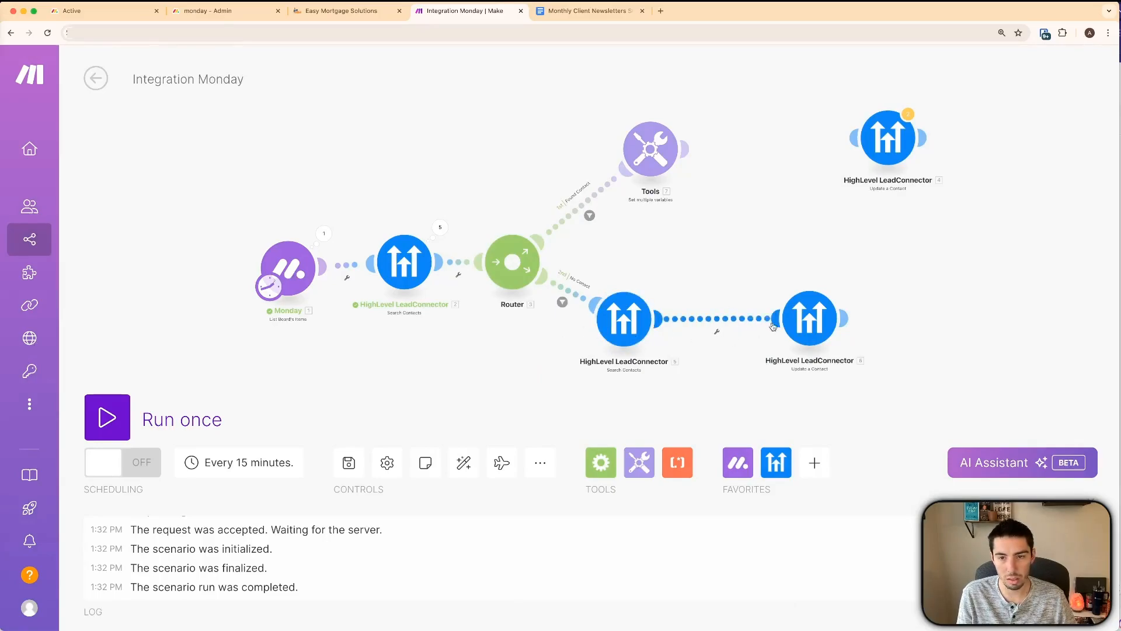
- Move the No Contact route's Update a Contact module farther out and unlink it from Search Contacts
left_click_drag(794, 320, 864, 307)
right_click(737, 314)
left_click(770, 351)
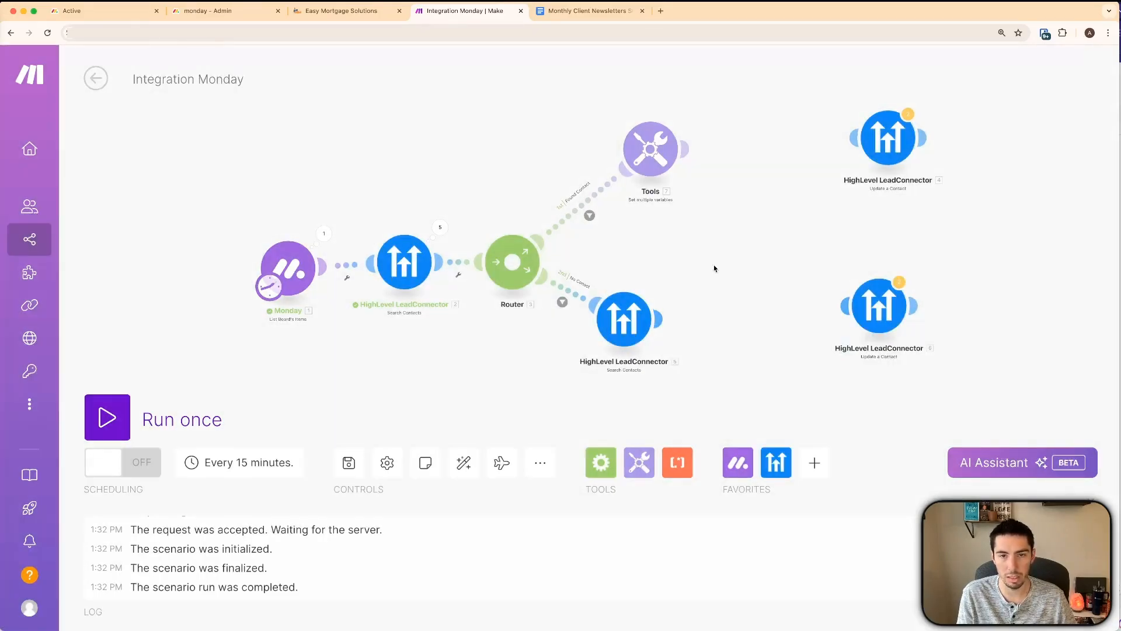
- Clone the Set multiple variables module and attach the copy after Search Contacts on the No Contact route
right_click(660, 147)
left_click(701, 256)
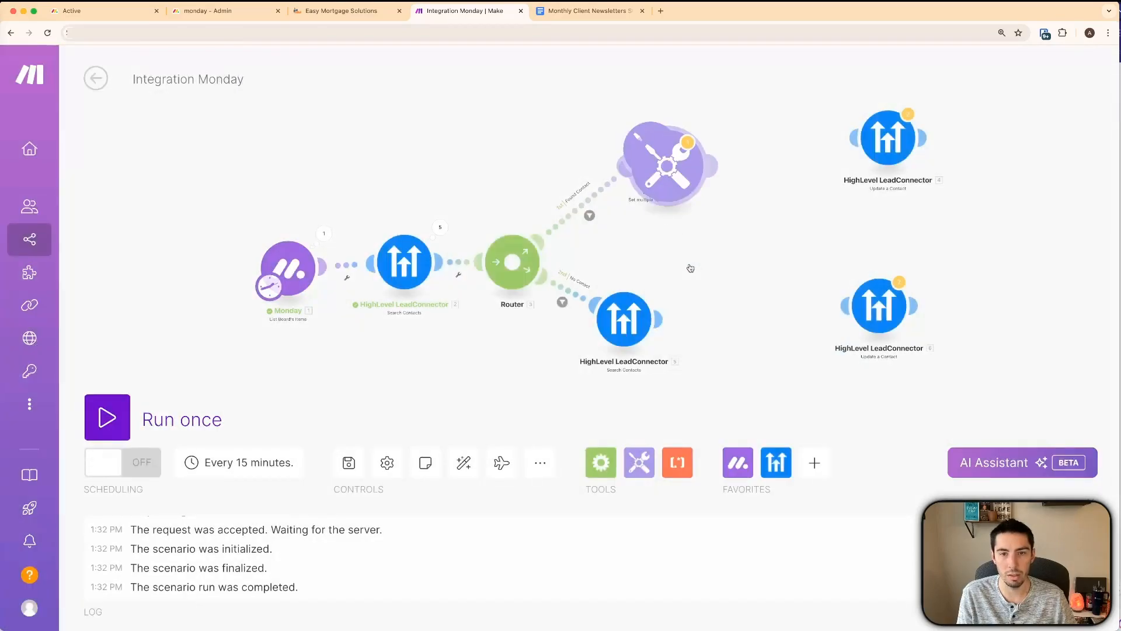
left_click(730, 308)
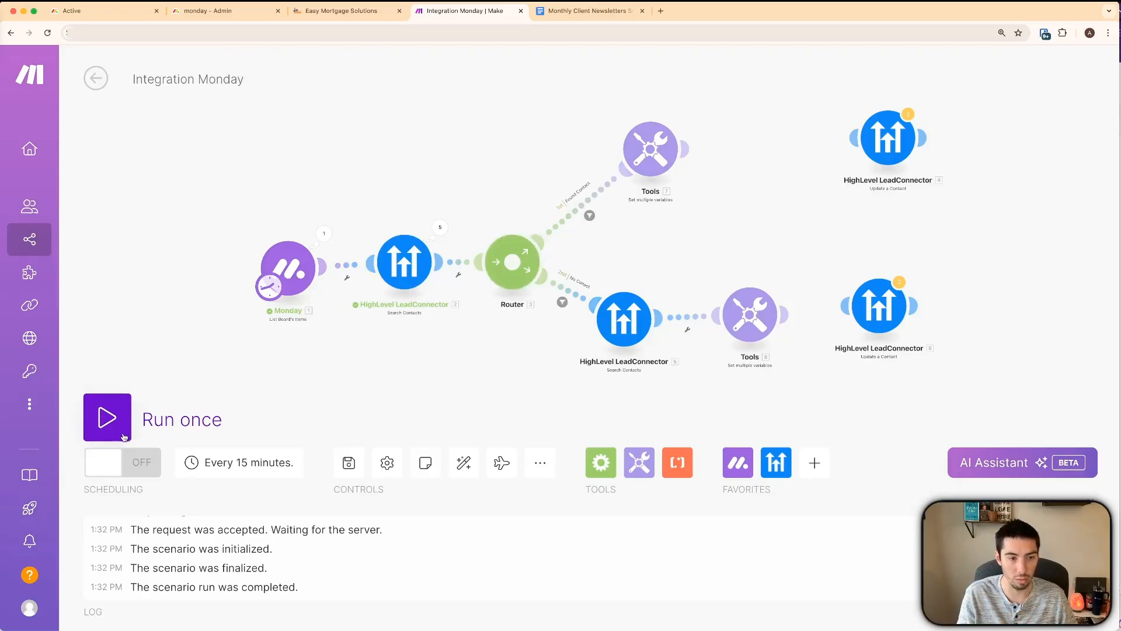
- Run the scenario once and review the output bundle of Search Contacts on the No Contact route
left_click(110, 419)
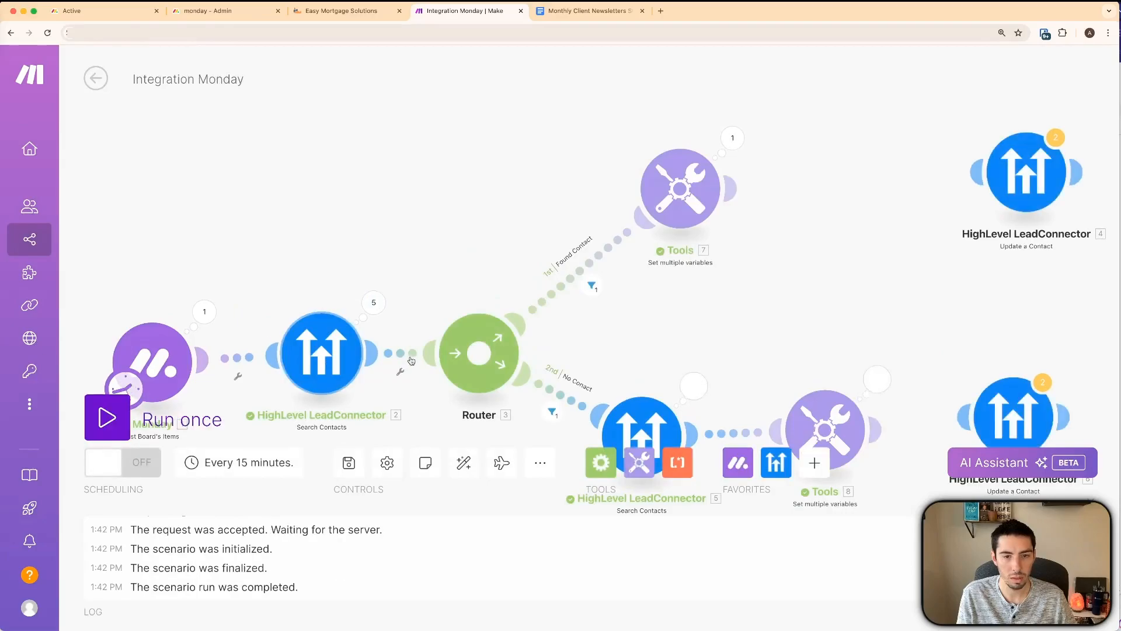
left_click_drag(444, 254, 471, 197)
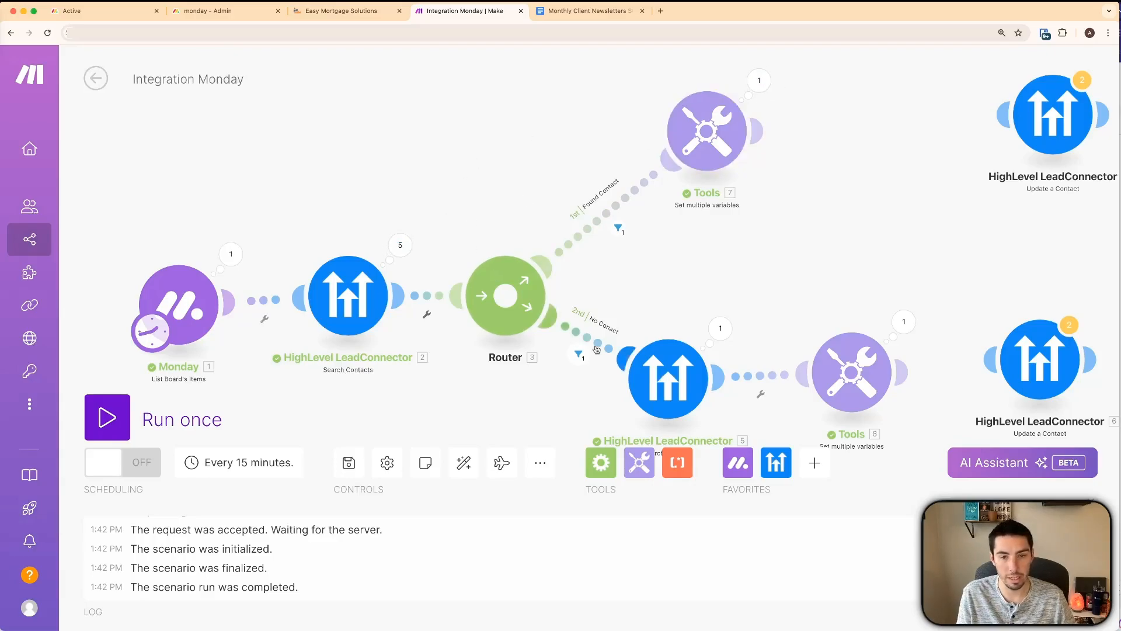
left_click(721, 330)
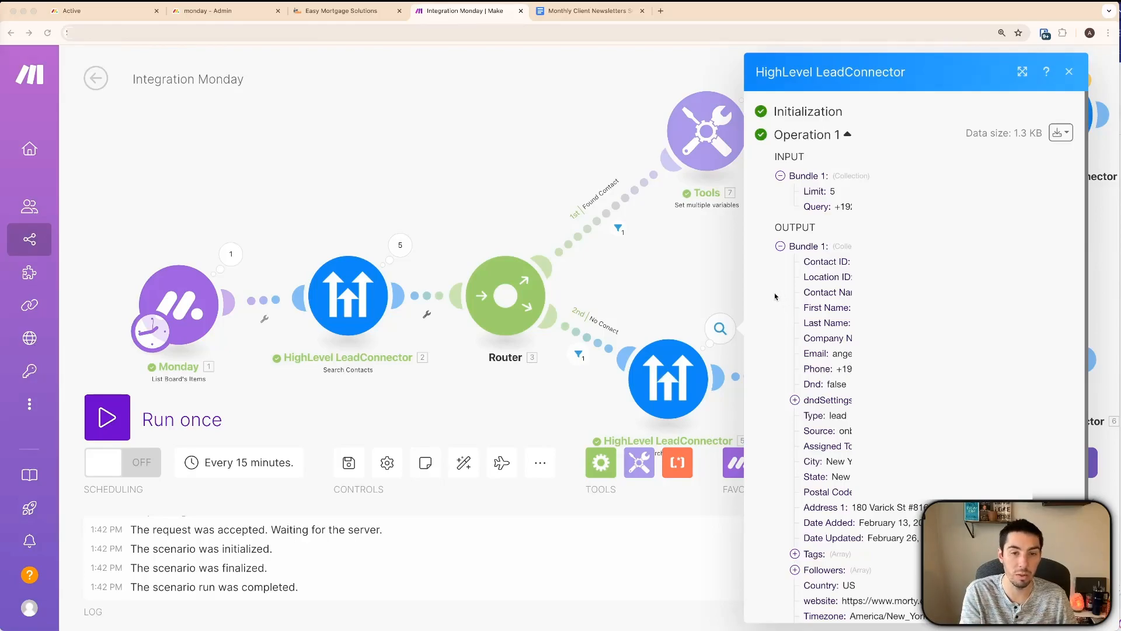
left_click(679, 287)
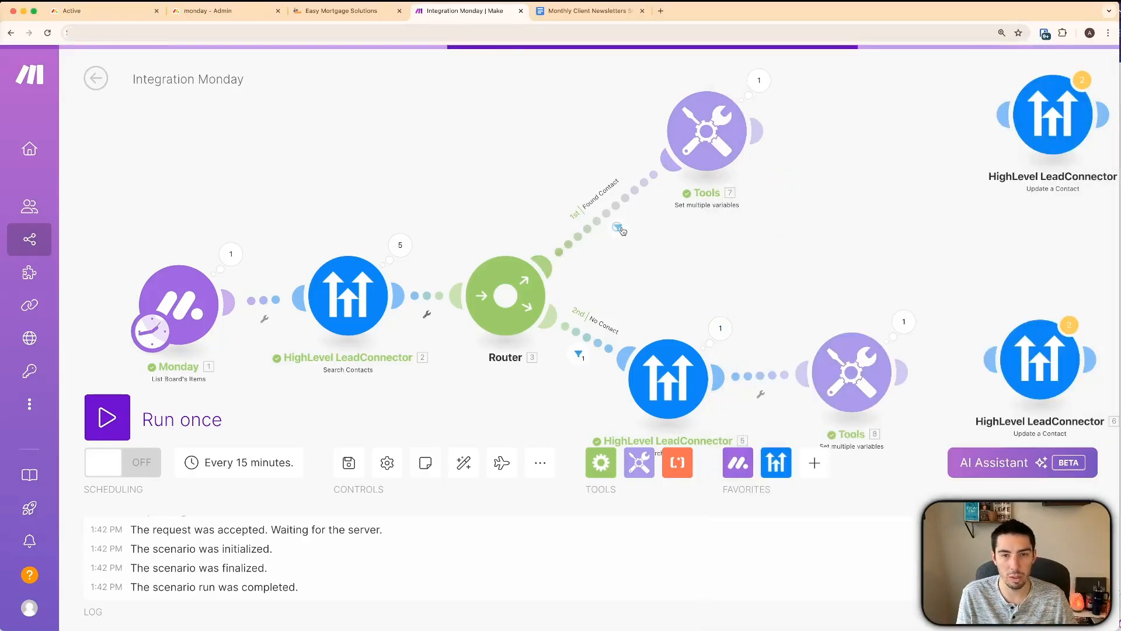
- Inspect how each bundle was evaluated by the Found Contact filter's bundle count and tag conditions
left_click(618, 227)
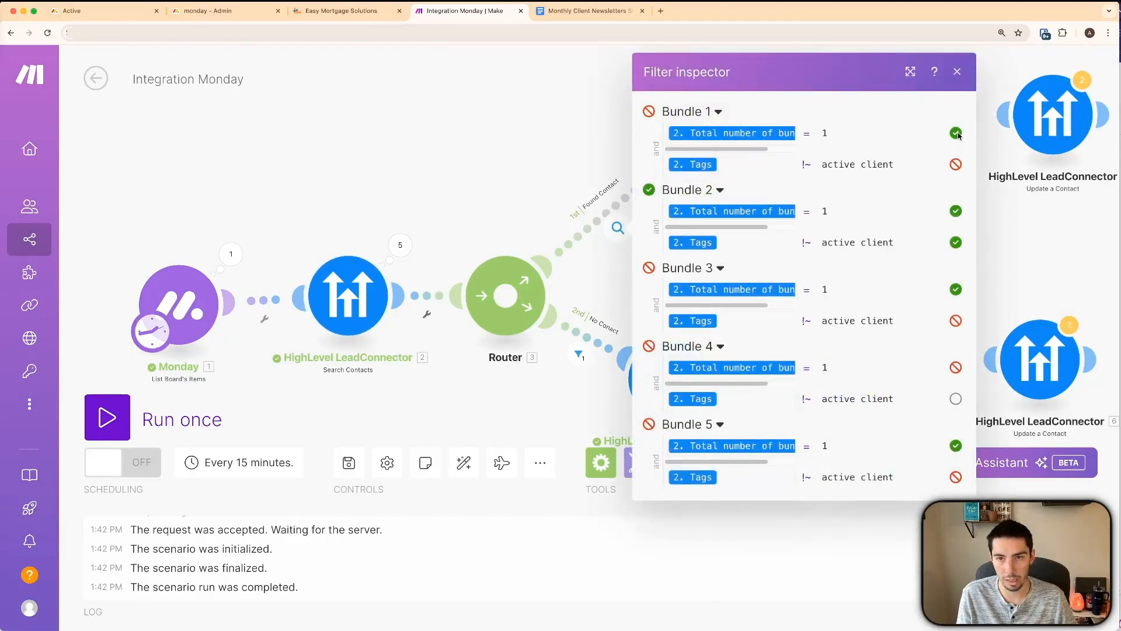
mouse_move(704, 166)
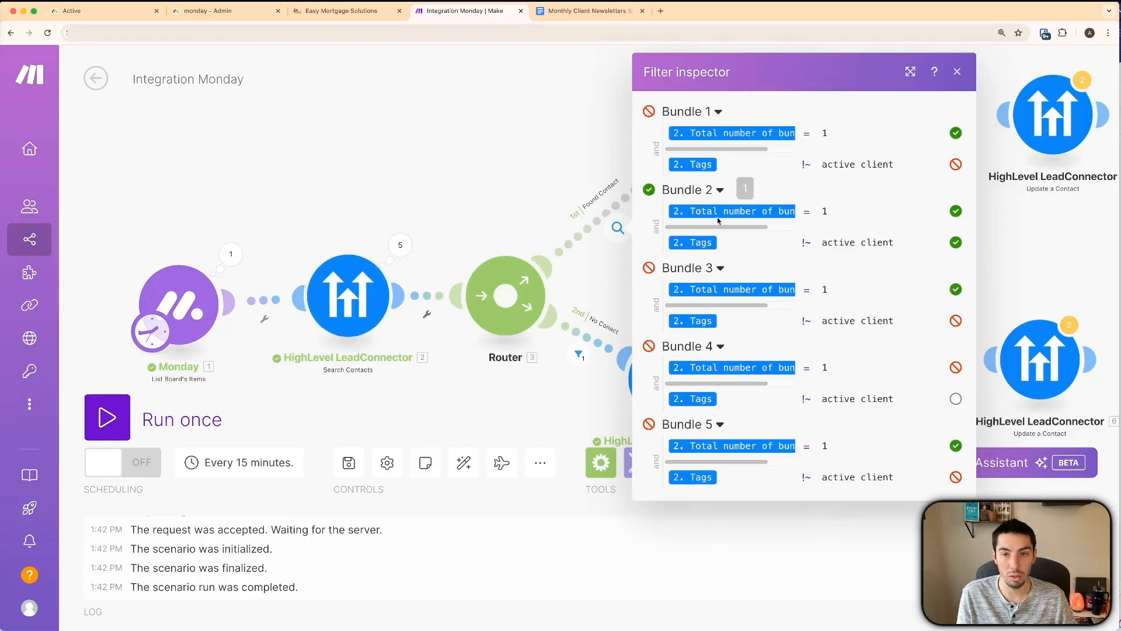
mouse_move(695, 240)
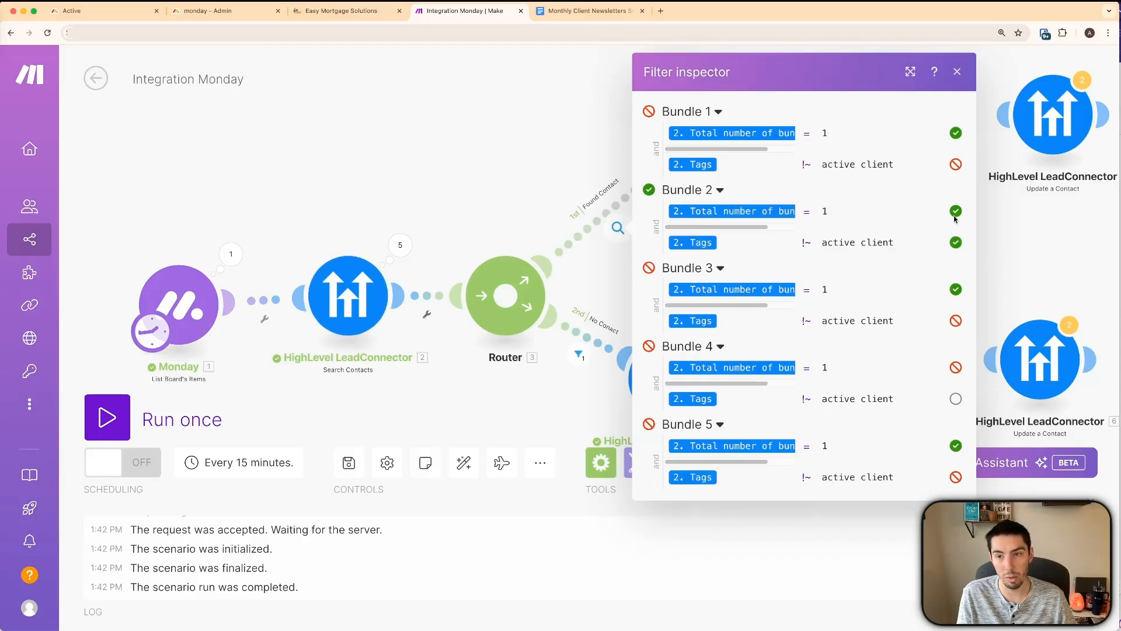
mouse_move(686, 322)
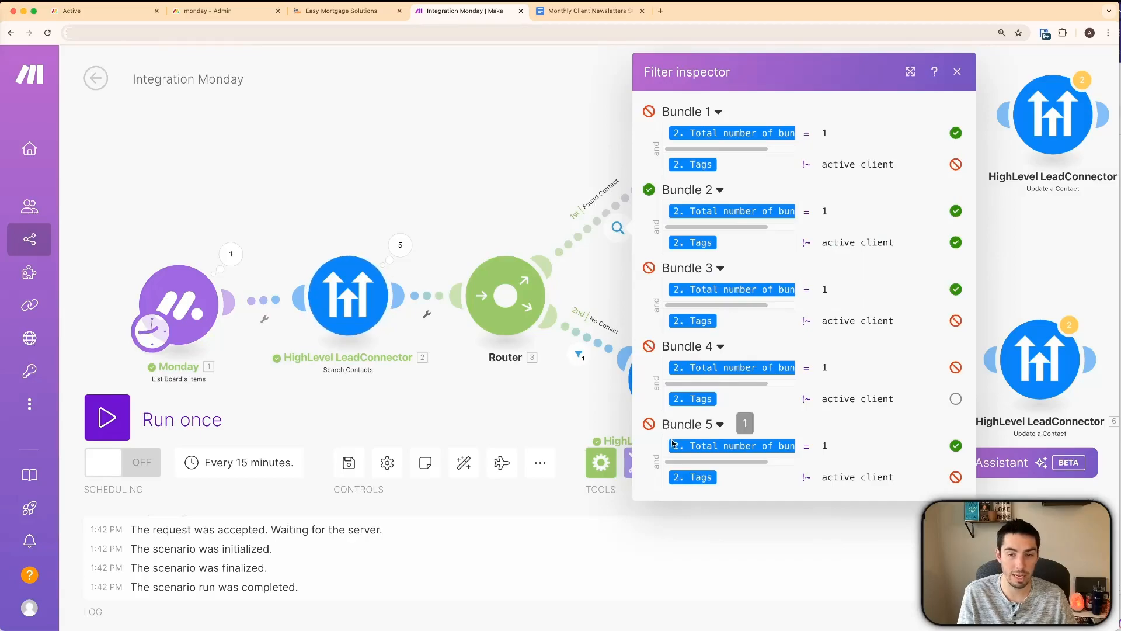
left_click(578, 403)
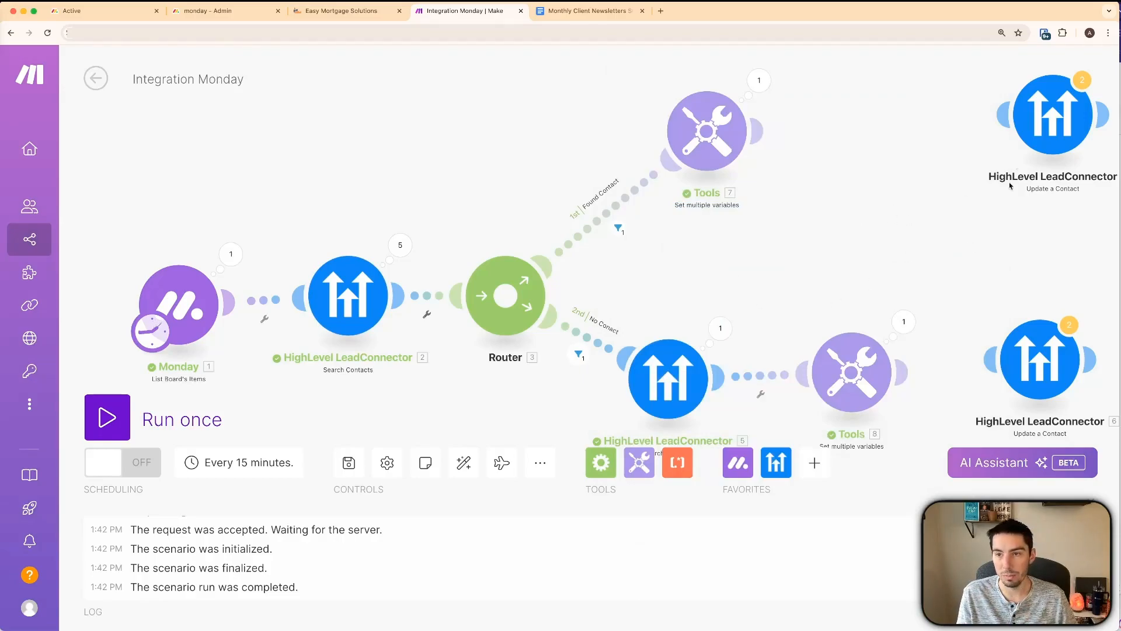
- Link Update a Contact back into the Found Contact route and delete the Set multiple variables module before it
left_click_drag(1046, 132, 865, 147)
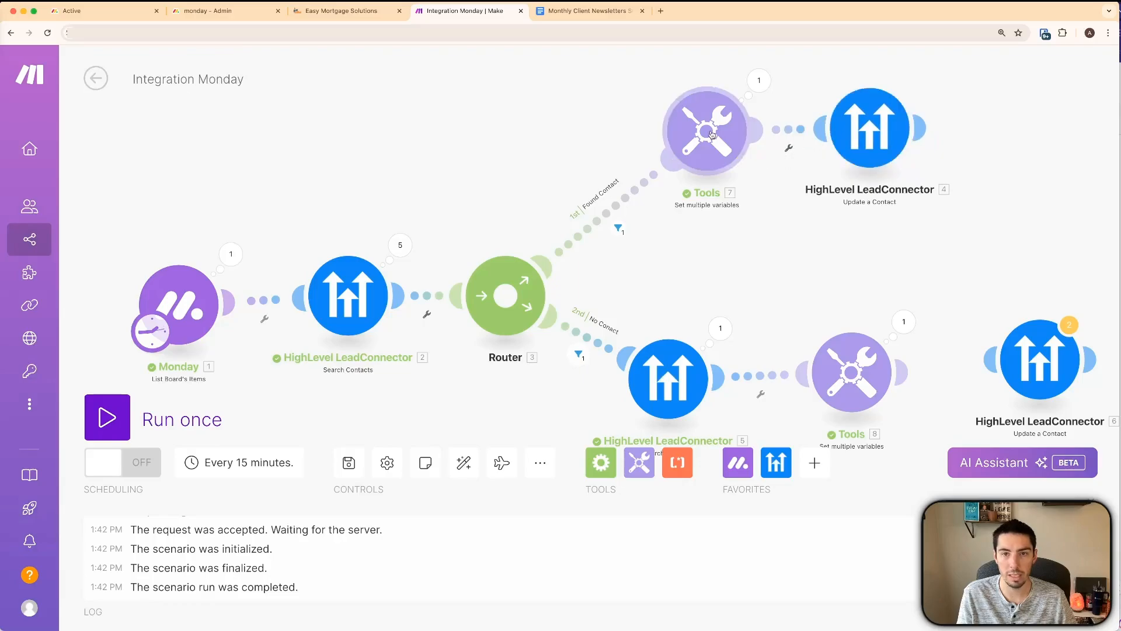
right_click(709, 140)
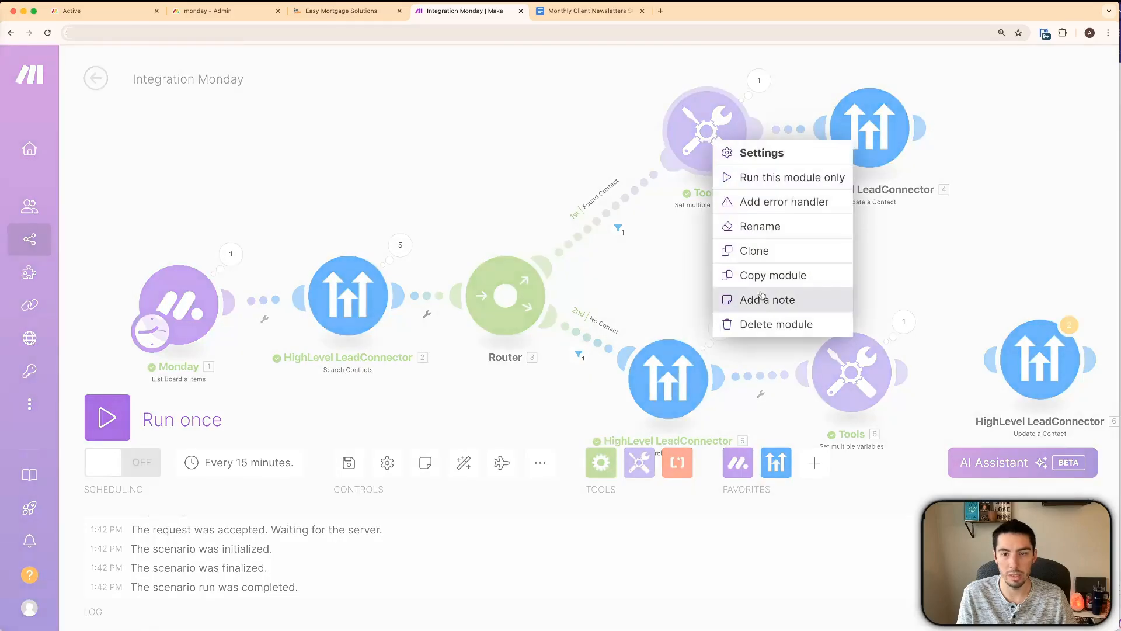
left_click(759, 325)
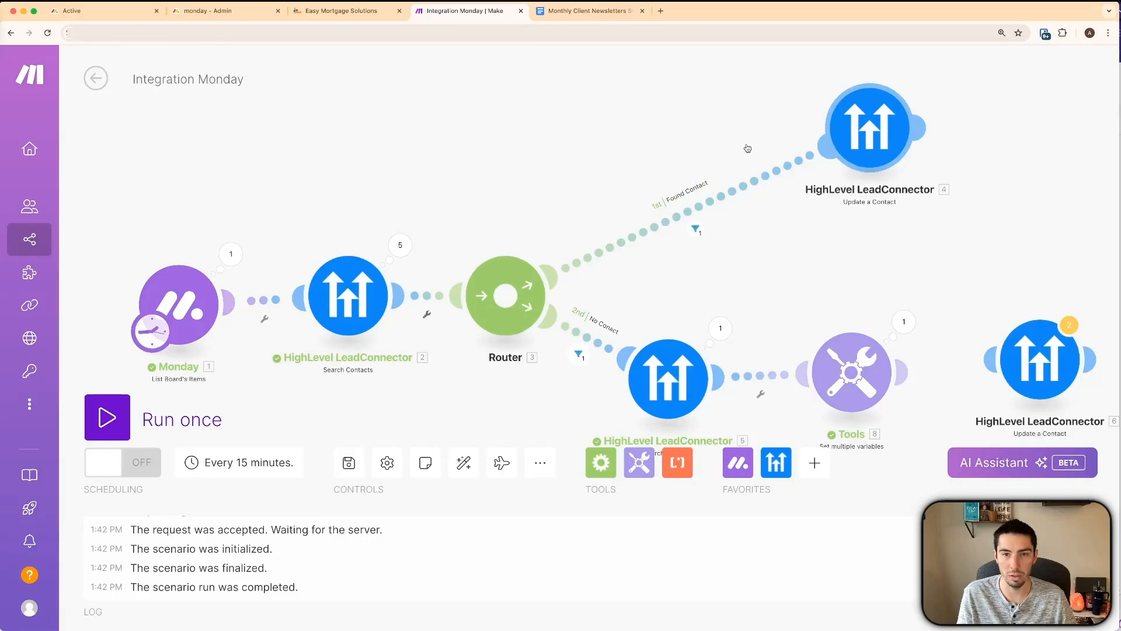
- Link the No Contact route's Update a Contact module to the end of Set multiple variables
left_click_drag(762, 268, 753, 231)
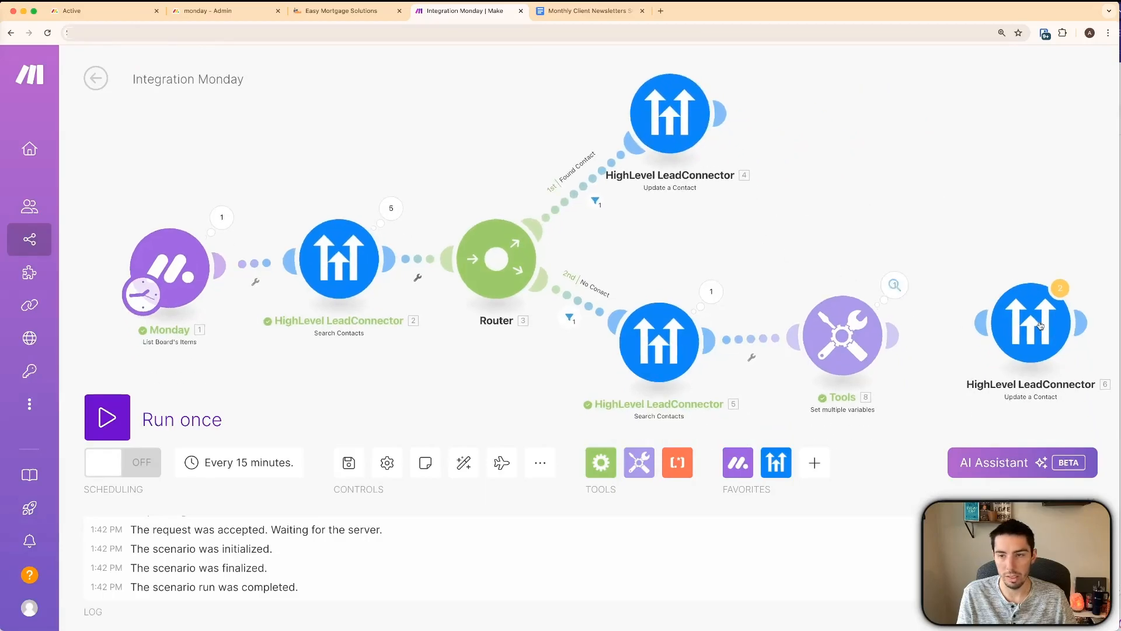
left_click_drag(1013, 332, 976, 345)
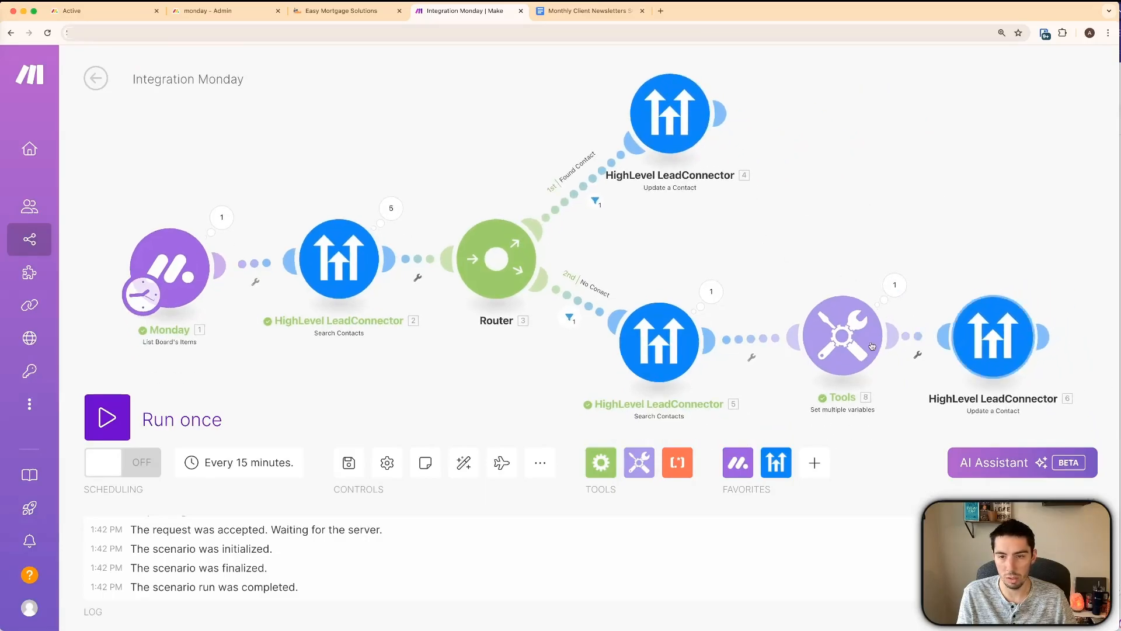
right_click(825, 352)
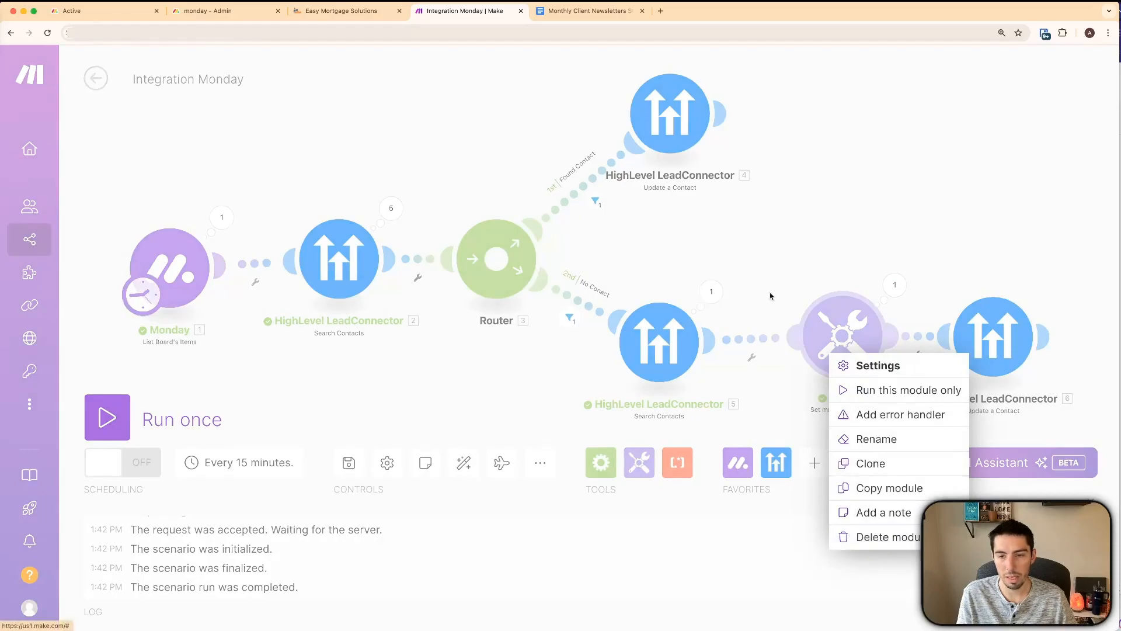
left_click(783, 247)
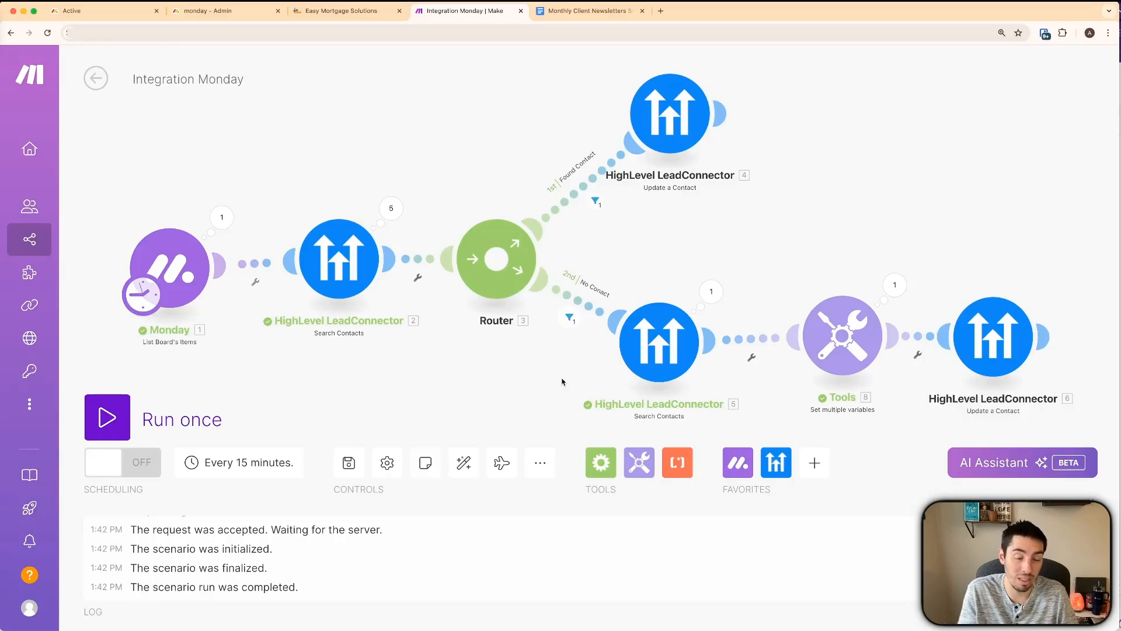
- Move Set multiple variables and Update a Contact farther along the No Contact route to make room after Search Contacts
scroll(538, 381, "down", 2)
left_click_drag(537, 380, 524, 334)
left_click_drag(927, 292, 1058, 279)
left_click_drag(775, 303, 897, 293)
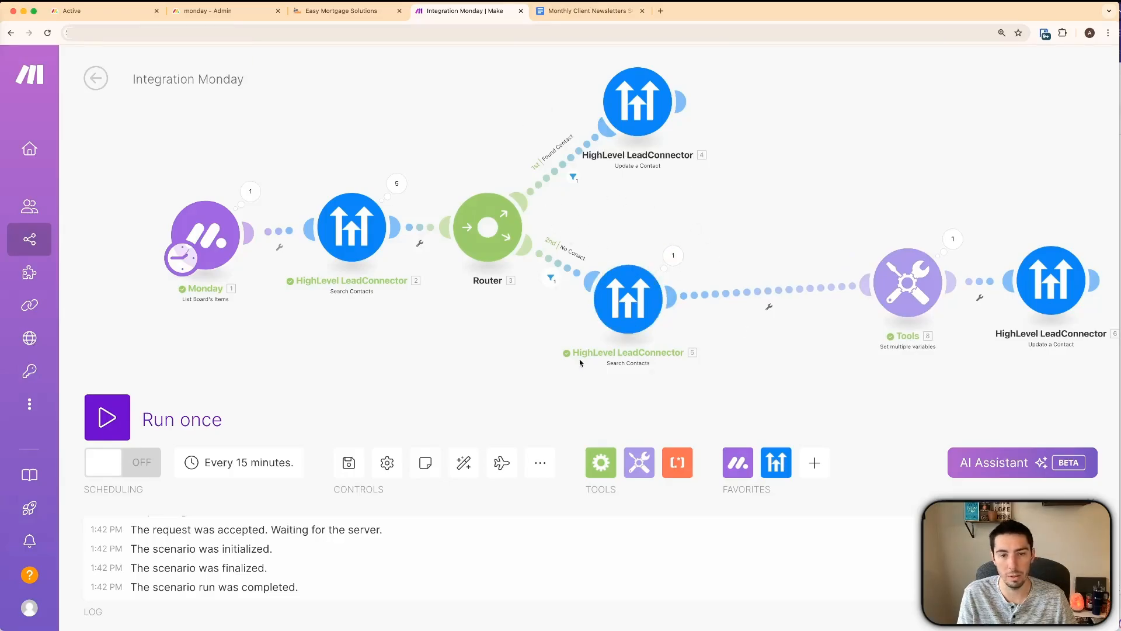
- Add a Router after Search Contacts on the No Contact route and unlink Set multiple variables from that search
left_click(601, 463)
left_click(620, 384)
left_click_drag(619, 384, 771, 350)
right_click(744, 296)
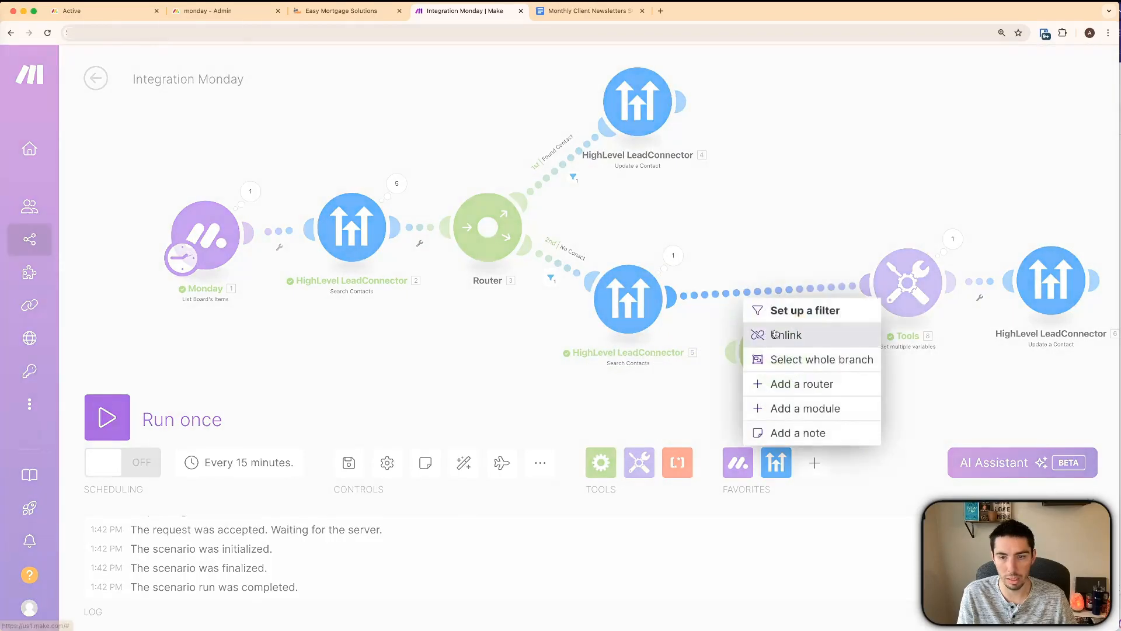
left_click(775, 334)
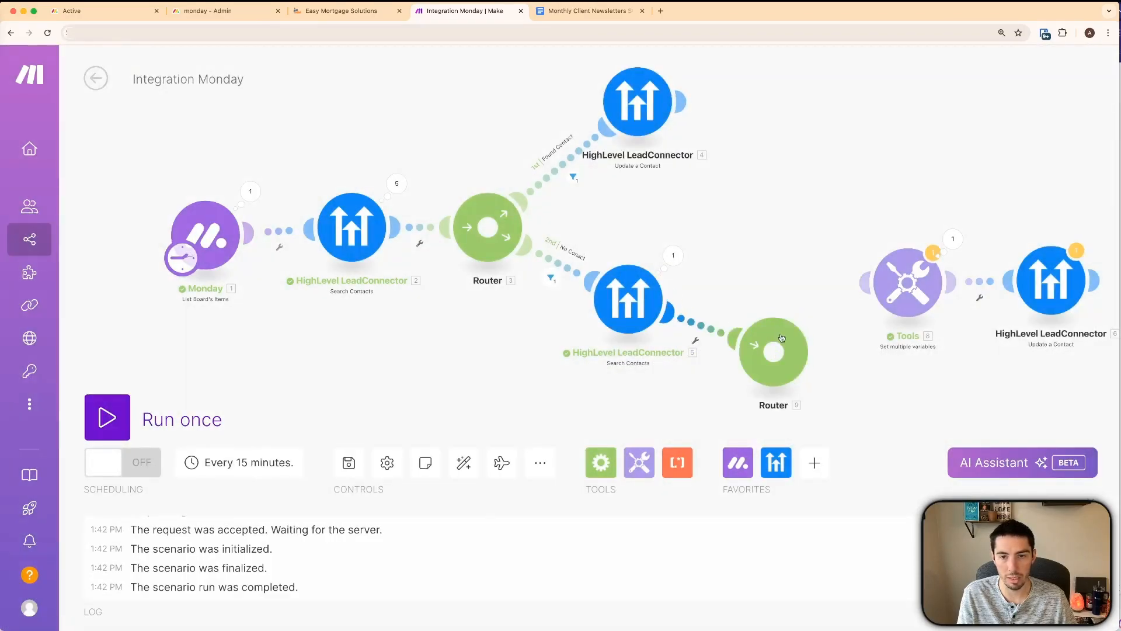
- Place the new Router in line with Search Contacts and move the unlinked Set multiple variables and Update a Contact modules away from it
left_click_drag(789, 355, 791, 297)
left_click_drag(848, 378, 723, 373)
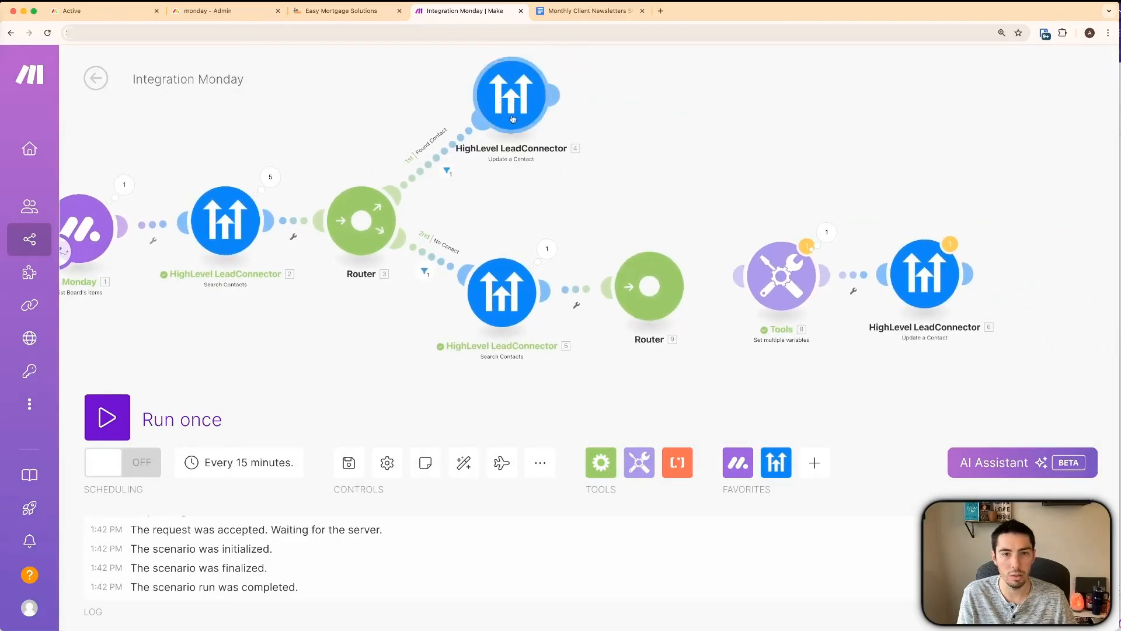
left_click_drag(924, 274, 1009, 272)
left_click_drag(807, 286, 907, 127)
- Clone the No Contact route's Search Contacts module and place the copy unconnected below the unlinked Update a Contact
right_click(512, 296)
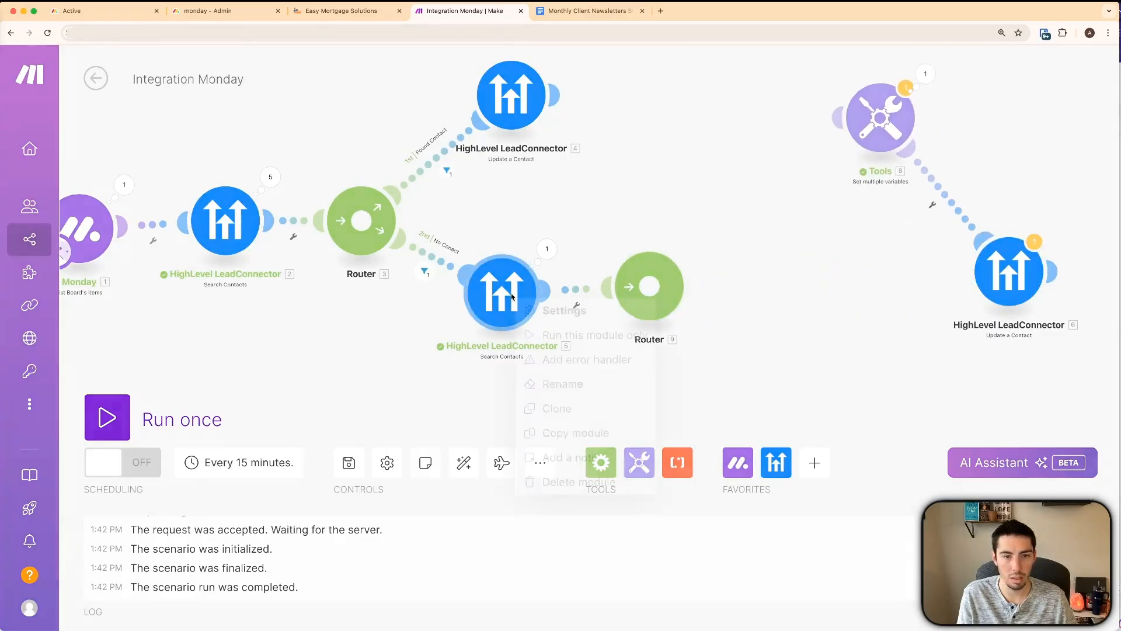
left_click(529, 407)
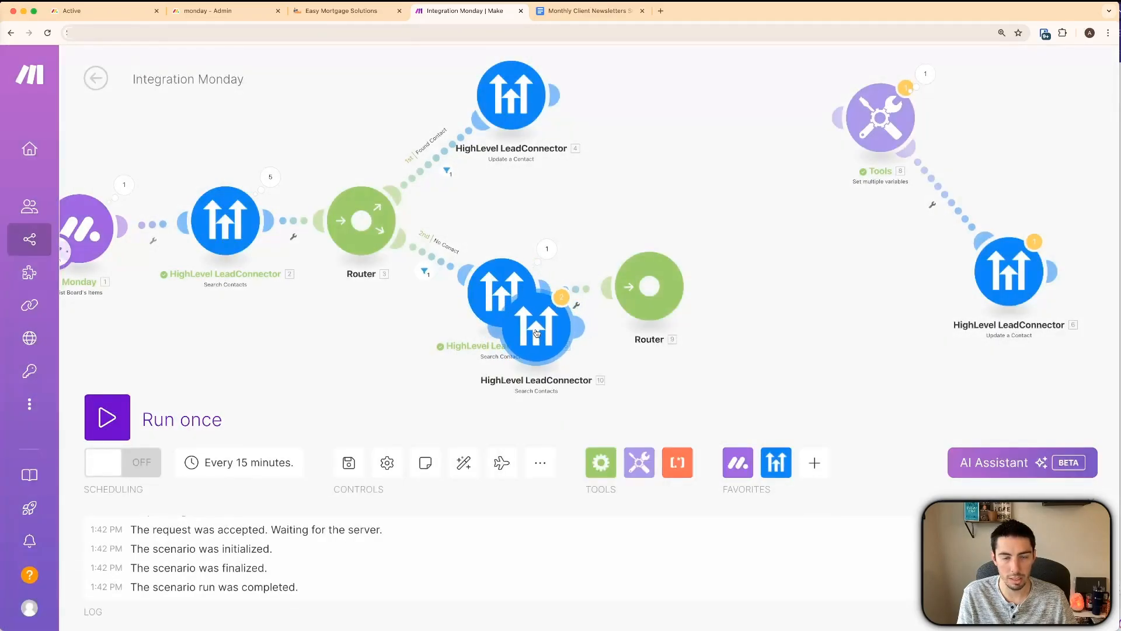
mouse_move(540, 328)
left_mouse_down()
mouse_move(935, 398)
mouse_move(910, 387)
left_mouse_up()
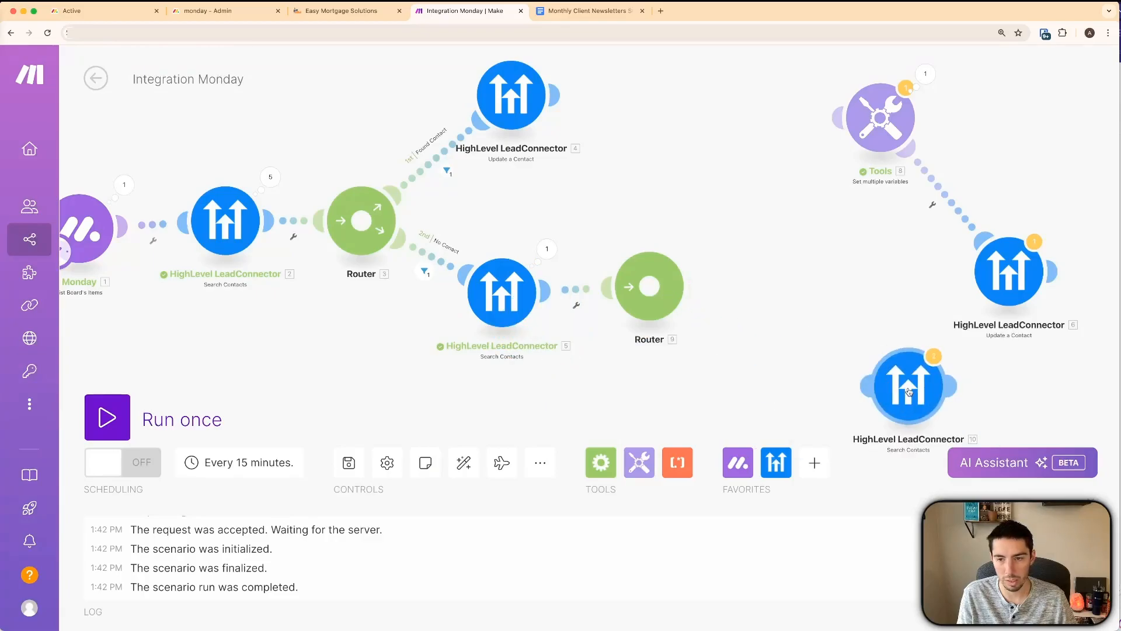
- Clone the unlinked Update a Contact and attach the copy to the second Router as its first route, leaving its settings as they are
right_click(1007, 272)
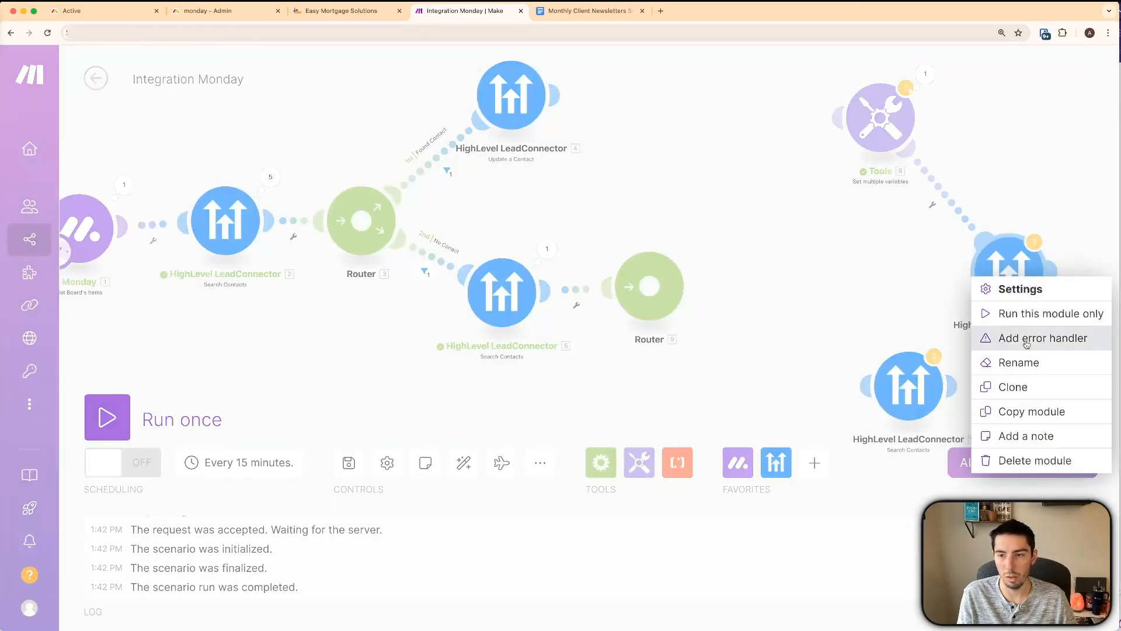
left_click(1005, 385)
mouse_move(1029, 327)
left_mouse_down()
mouse_move(768, 245)
mouse_move(718, 144)
left_mouse_up()
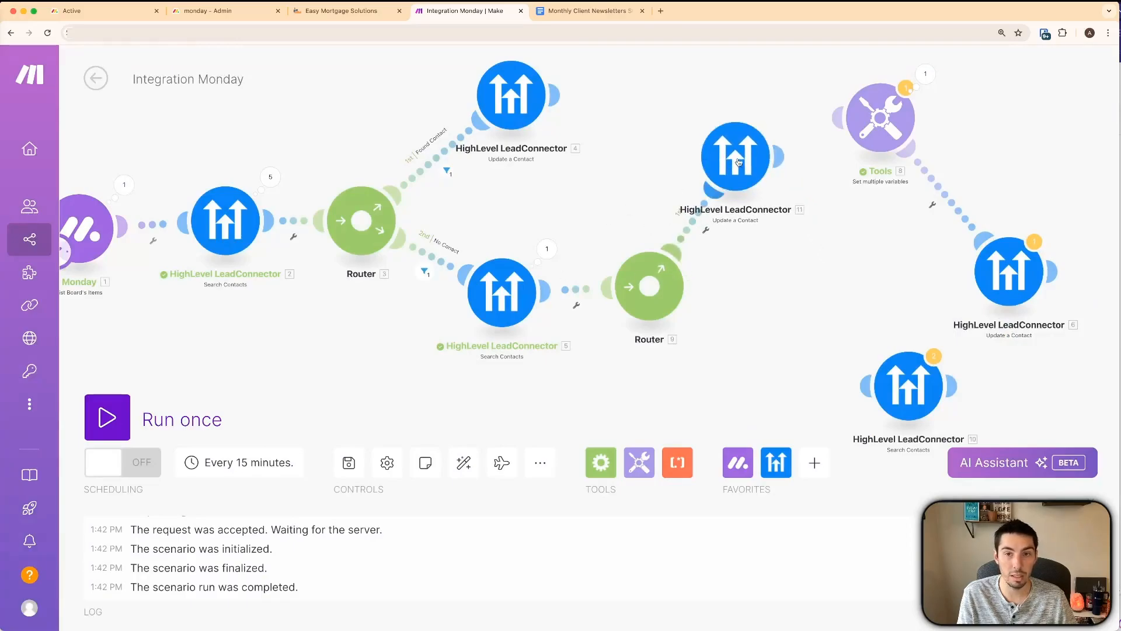
left_click(739, 159)
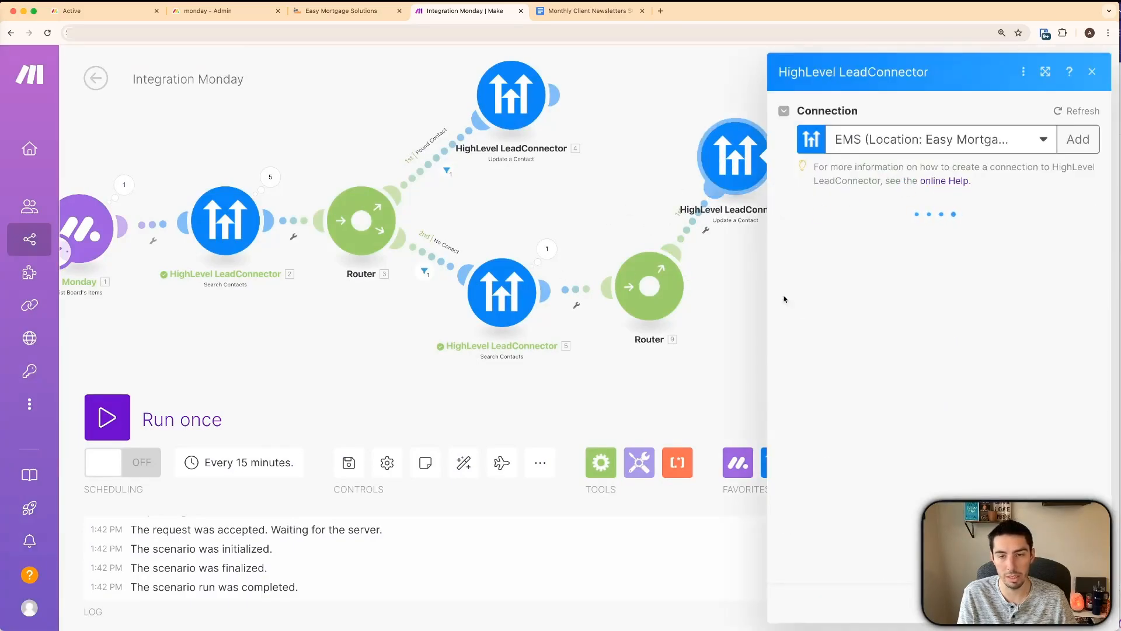
left_click(723, 377)
- Attach the cloned Search Contacts as the second Router's second route and replace its Query with monday's mappable column value text1
left_click_drag(919, 397, 820, 377)
left_click(821, 377)
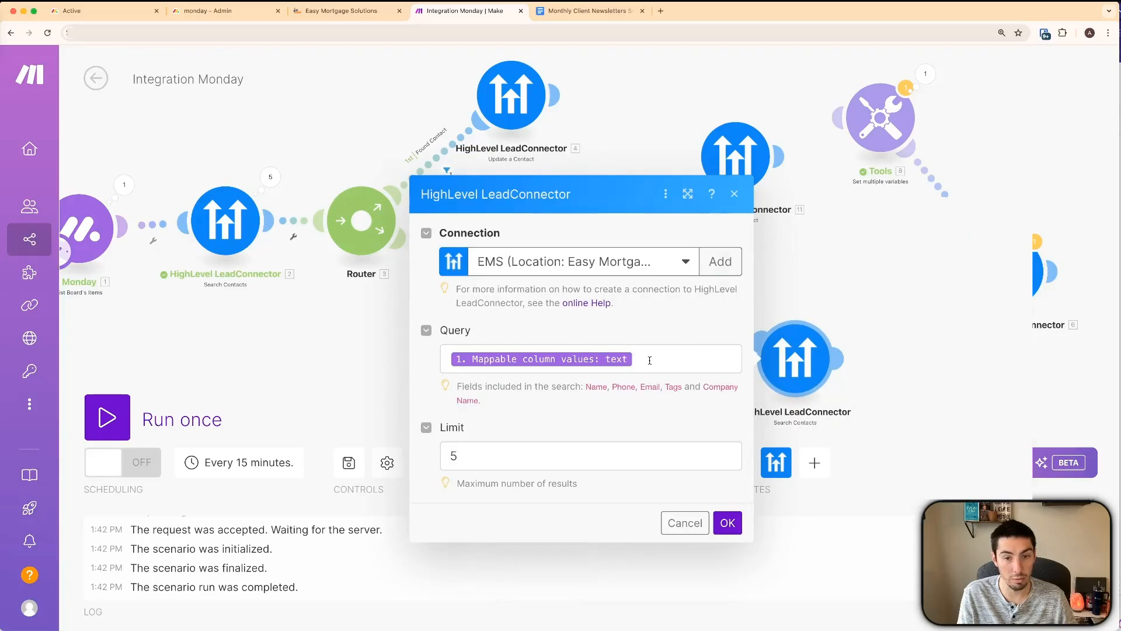
left_click(650, 360)
key("BackSpace")
scroll(744, 376, "down", 15)
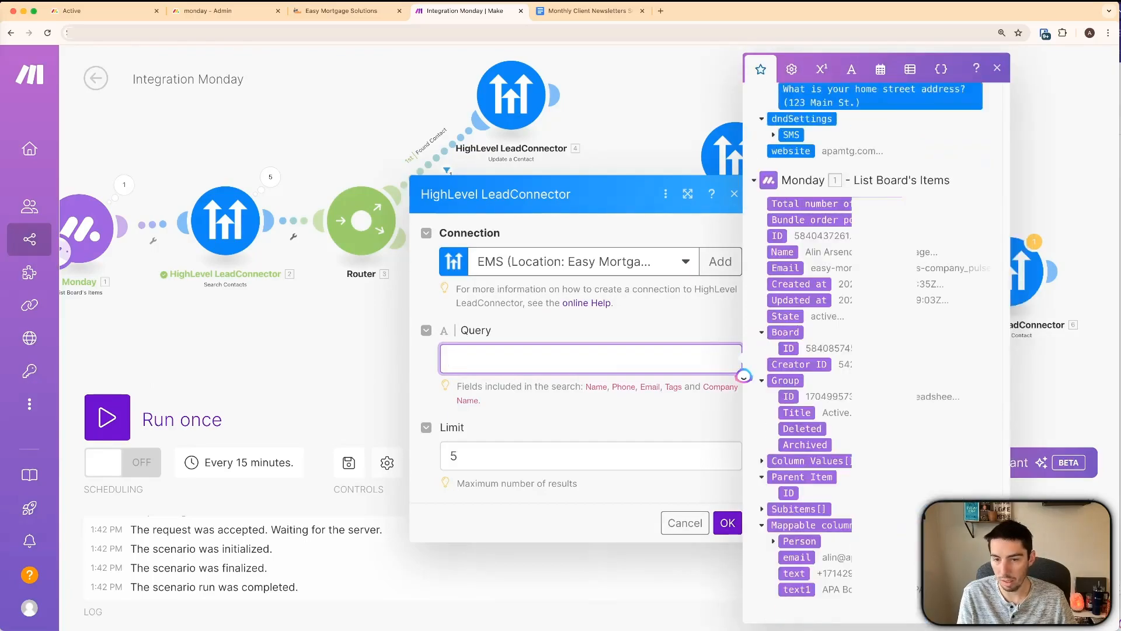
left_click(809, 590)
left_click(728, 525)
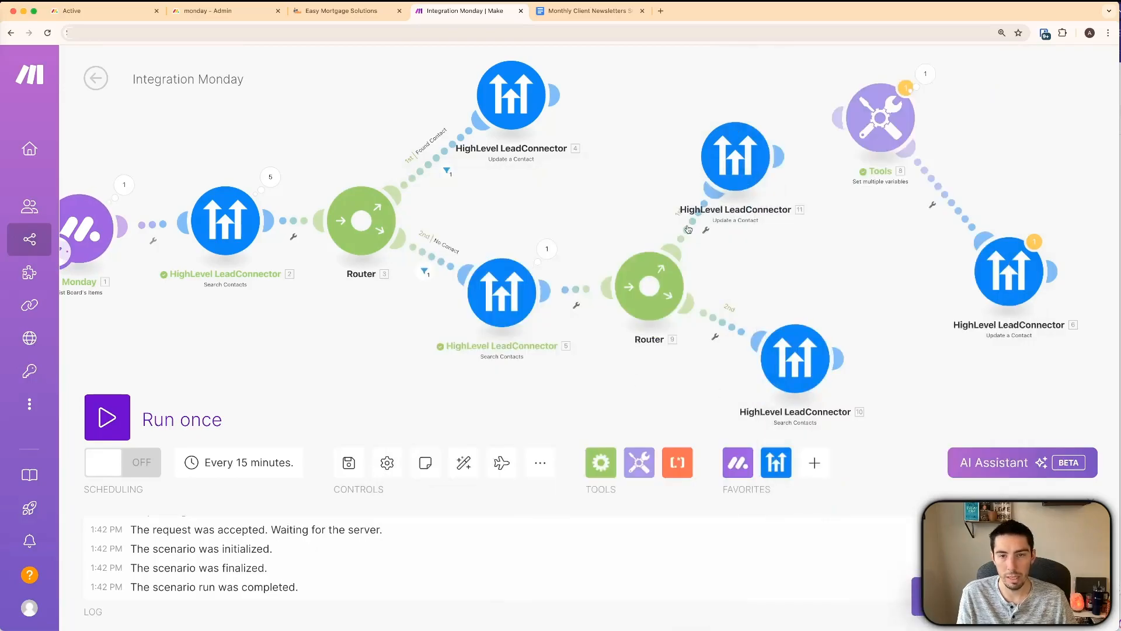
- Start a filter on the second Router's route to Update a Contact, requiring the phone search's Total number of bundles equal to 1
left_click(427, 162)
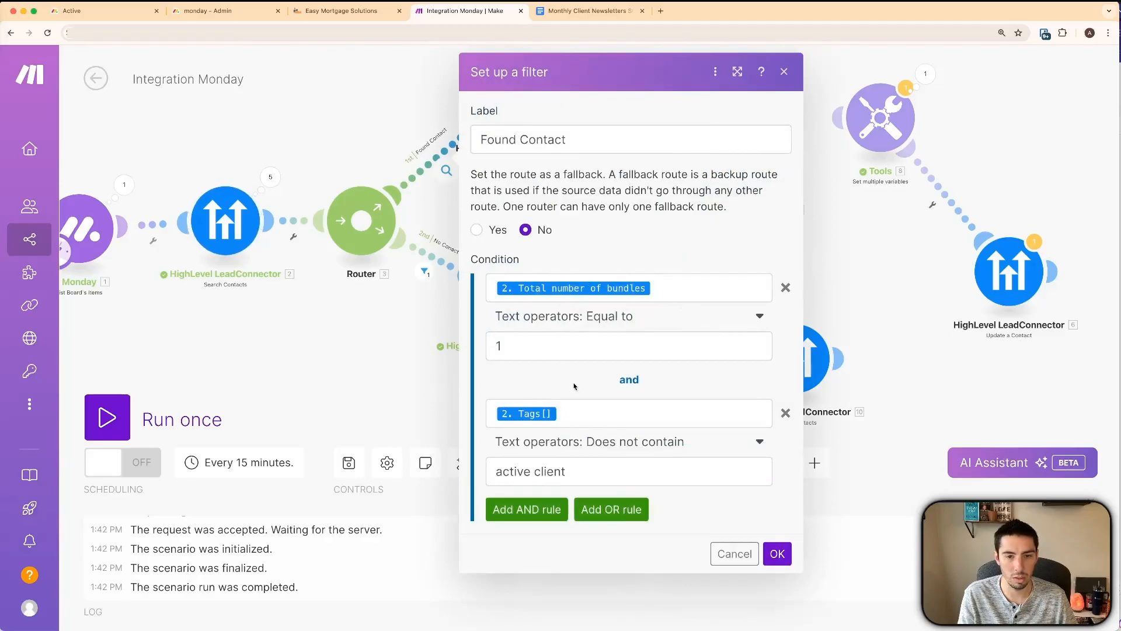
triple_click(578, 474)
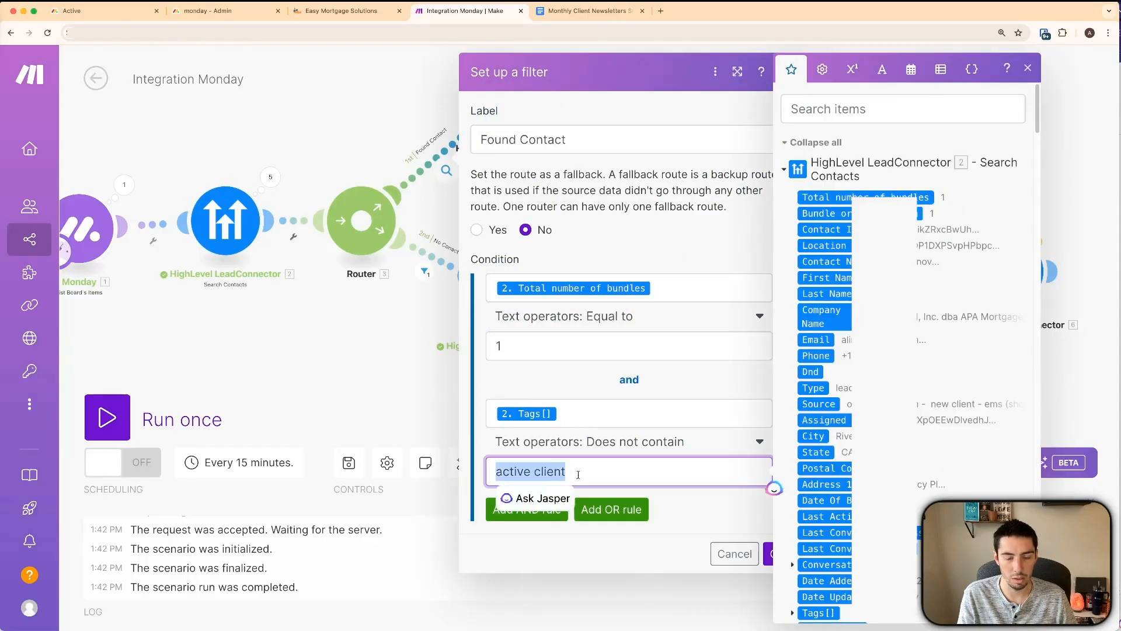
left_click(374, 362)
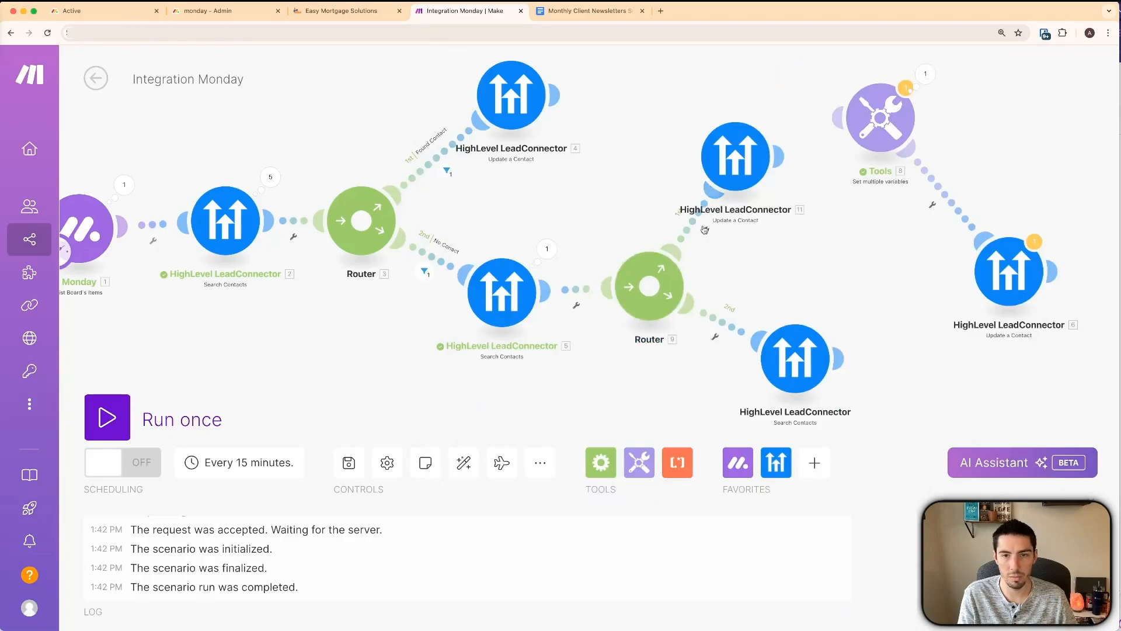
left_click(691, 223)
left_click(794, 295)
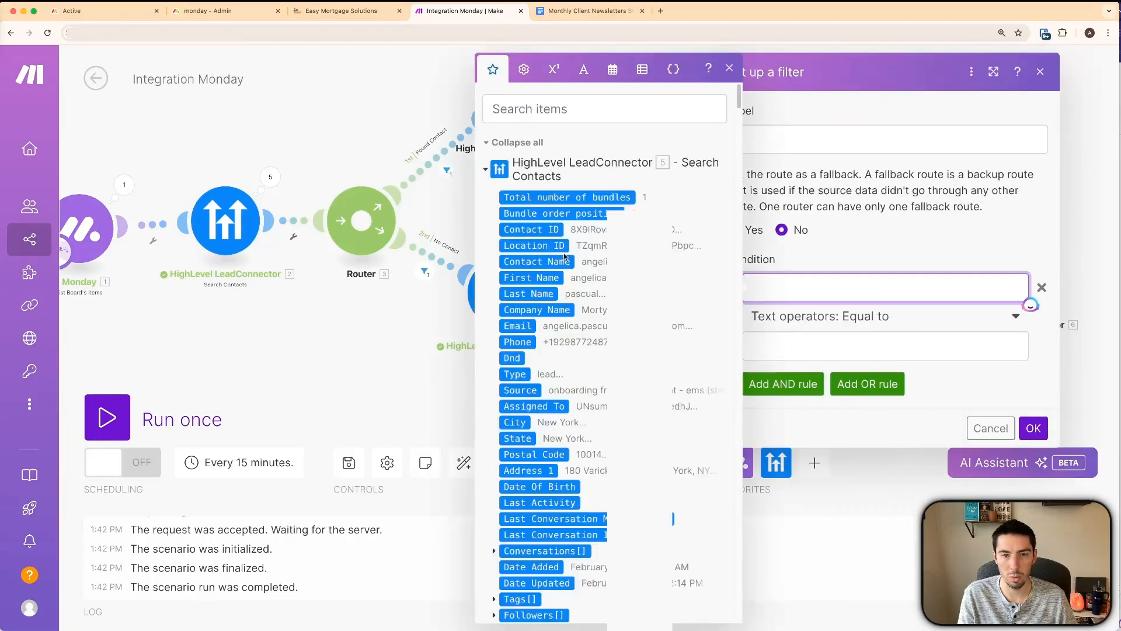
left_click(550, 198)
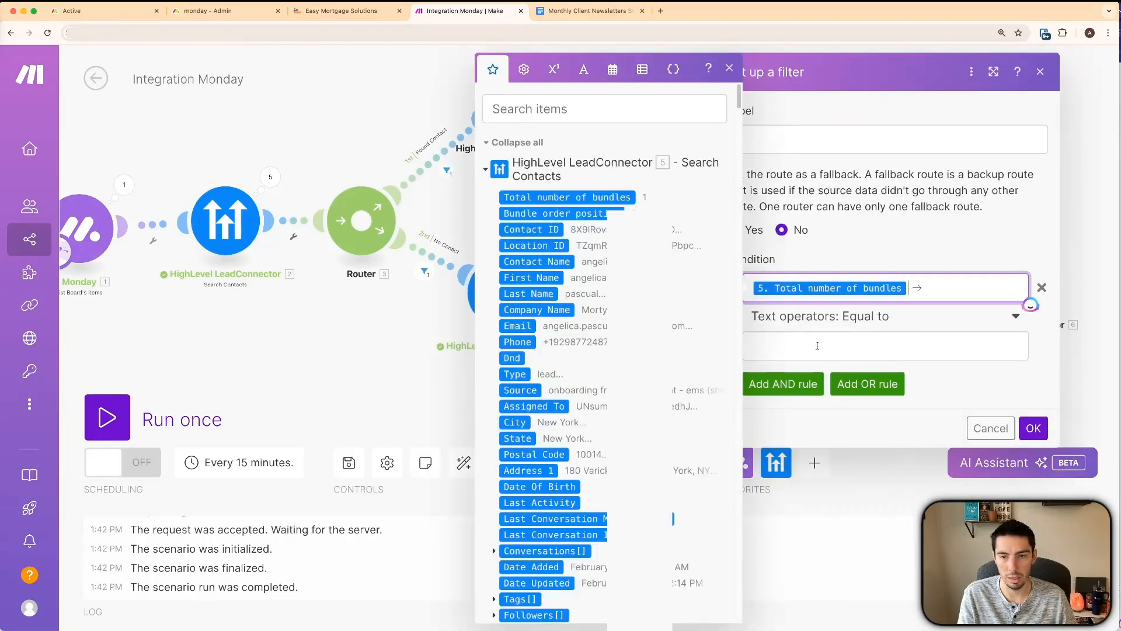
left_click(817, 346)
type("1")
- Add an AND condition that the phone search's Tags[] does not contain active client, and label the filter Found Contact
left_click(789, 386)
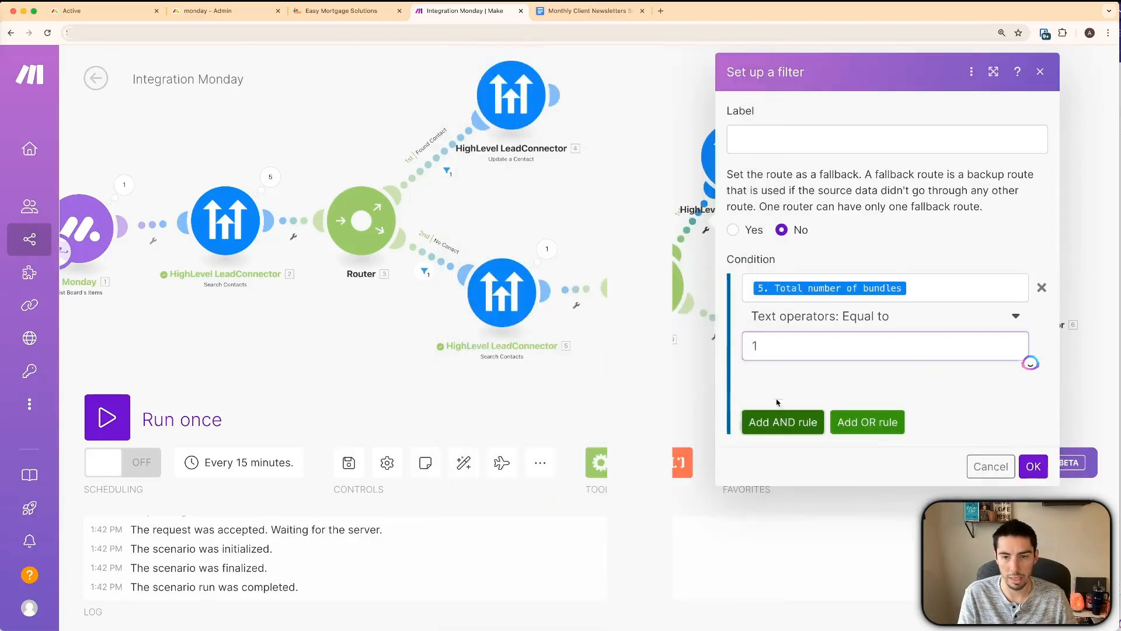
left_click(778, 405)
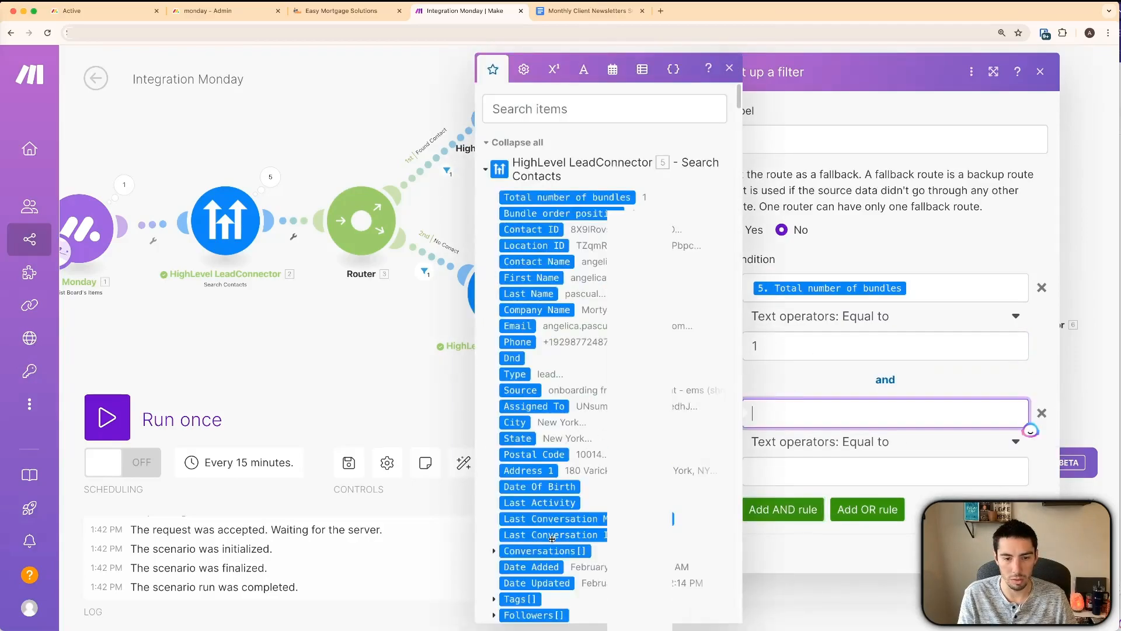
scroll(514, 594, "down", 1)
left_click(519, 593)
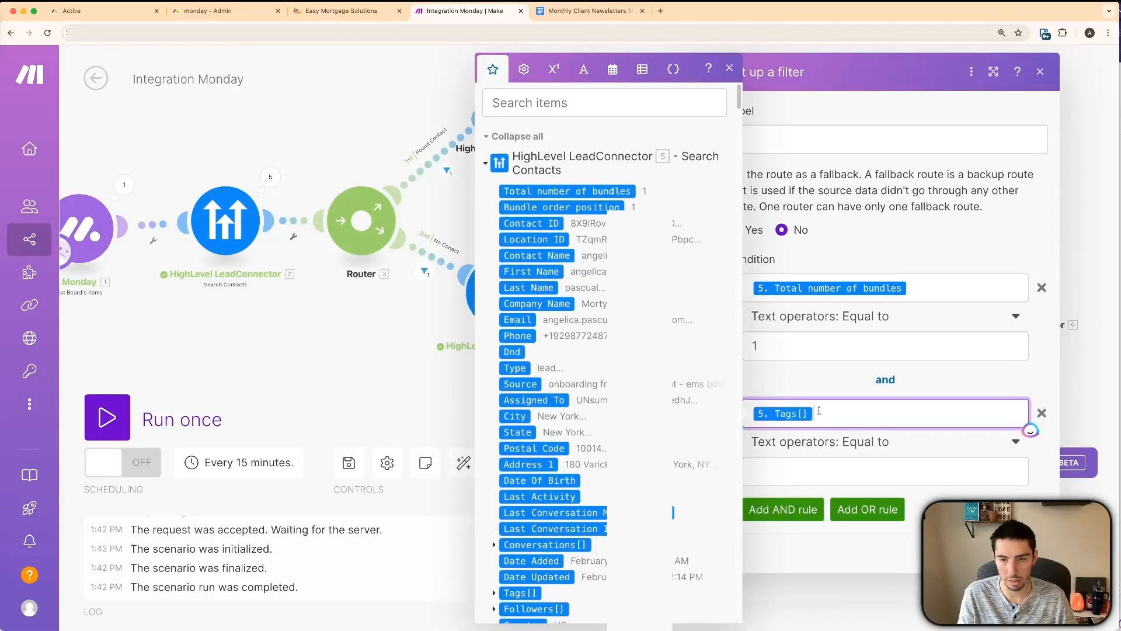
left_click(798, 473)
type("active client")
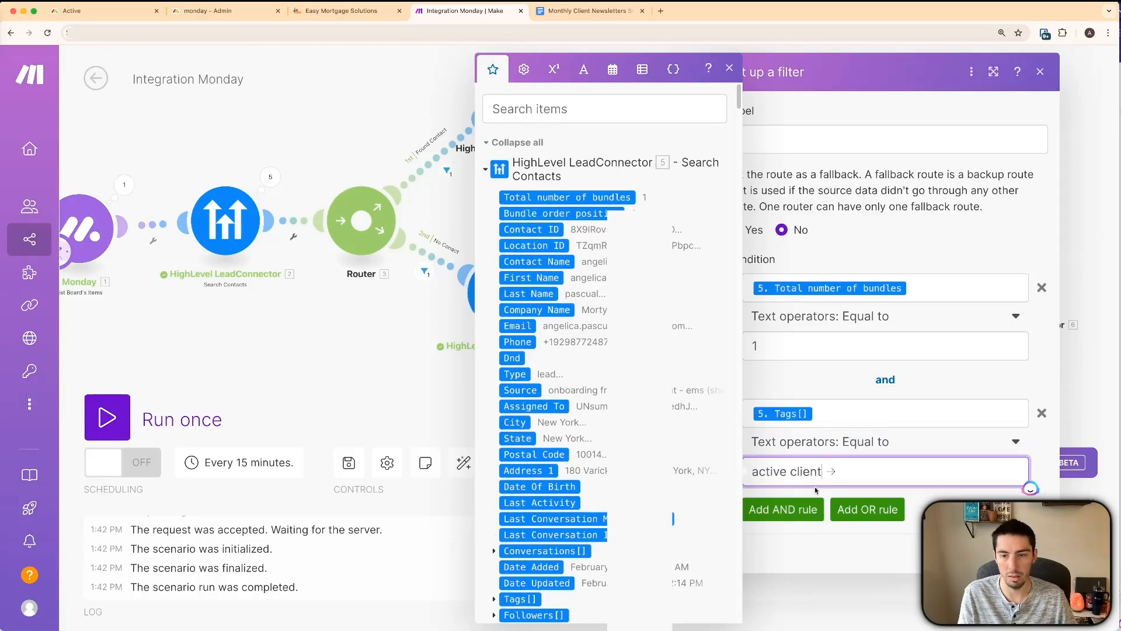
left_click(817, 442)
scroll(795, 415, "down", 2)
scroll(795, 418, "down", 1)
scroll(785, 408, "down", 3)
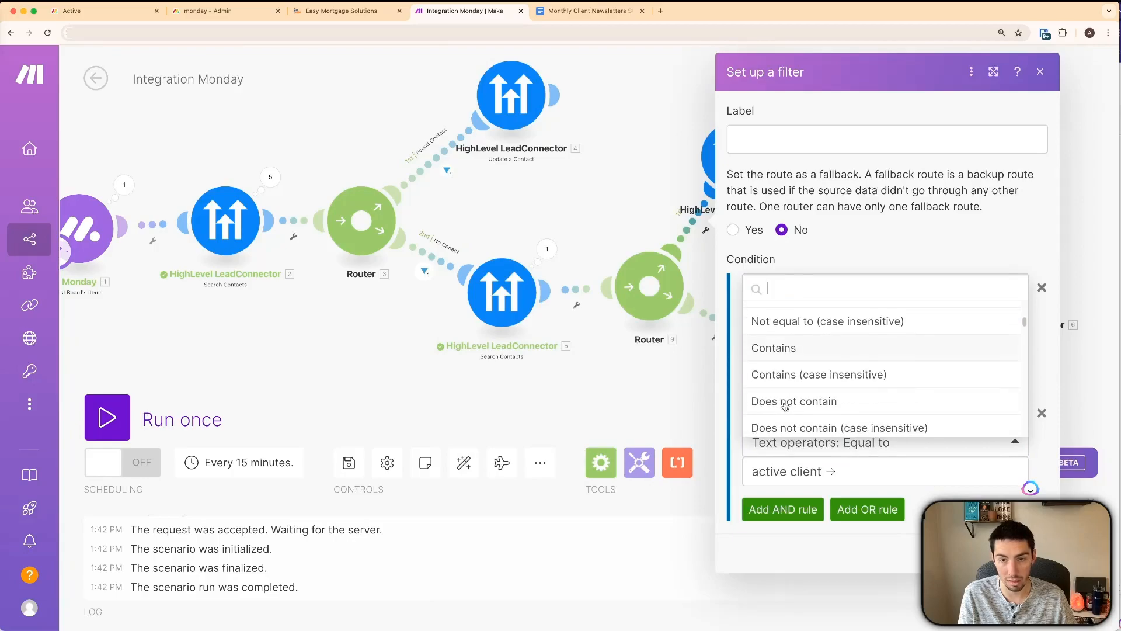
left_click(783, 400)
left_click(787, 139)
type("Found Contact")
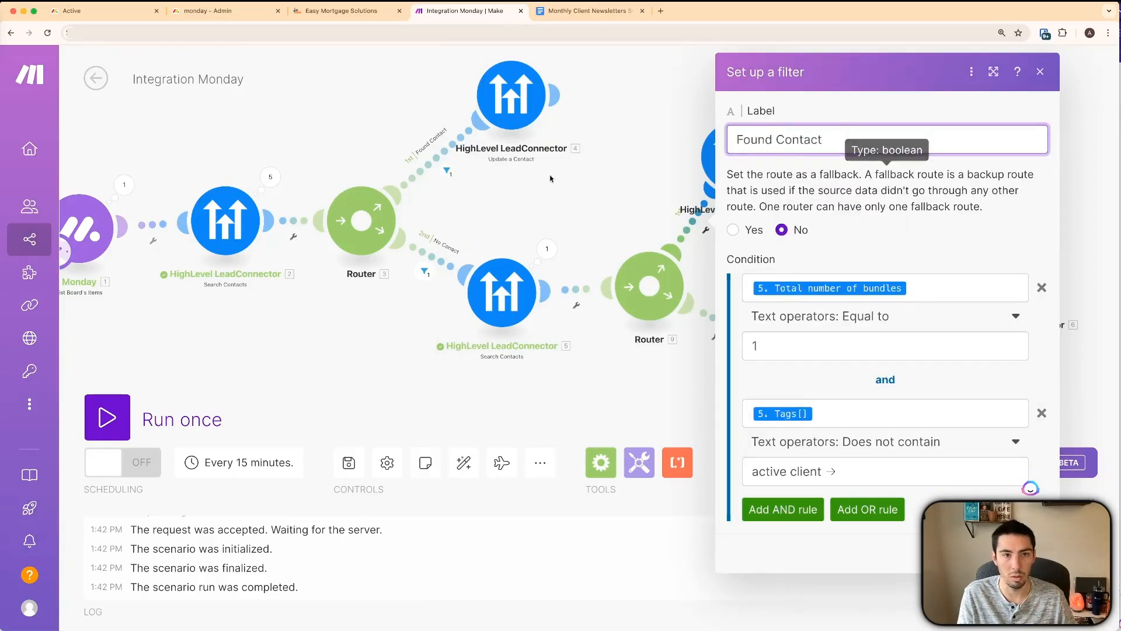
left_click(1034, 553)
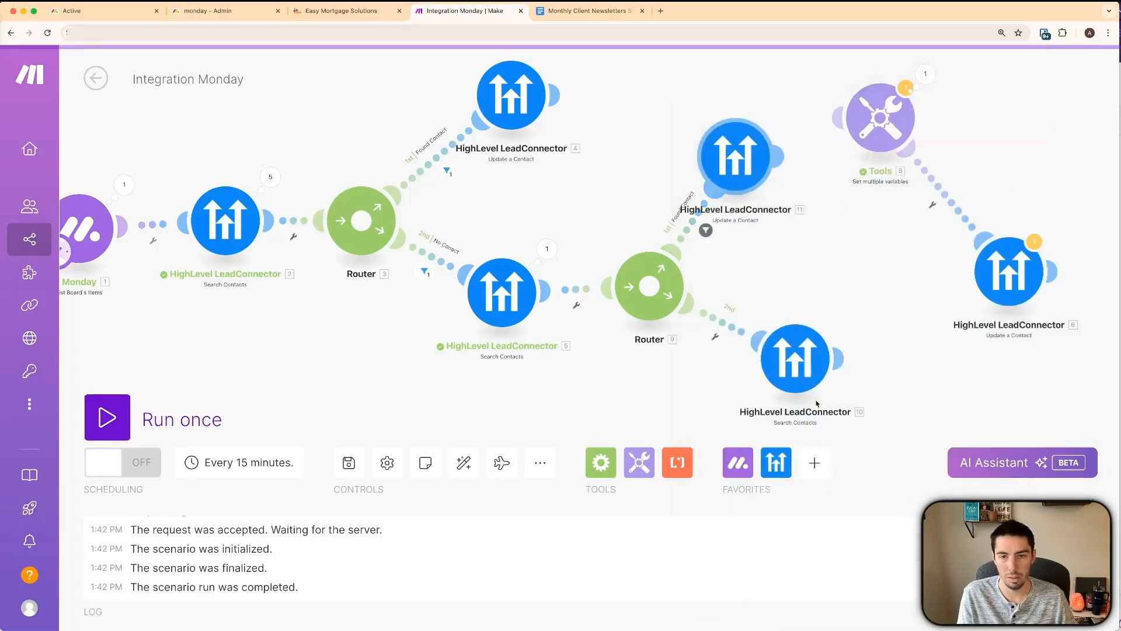
- Filter the second Router's other route on the phone search's Total number of bundles equal to 0, labelled No Contact
left_click(728, 327)
left_click(807, 362)
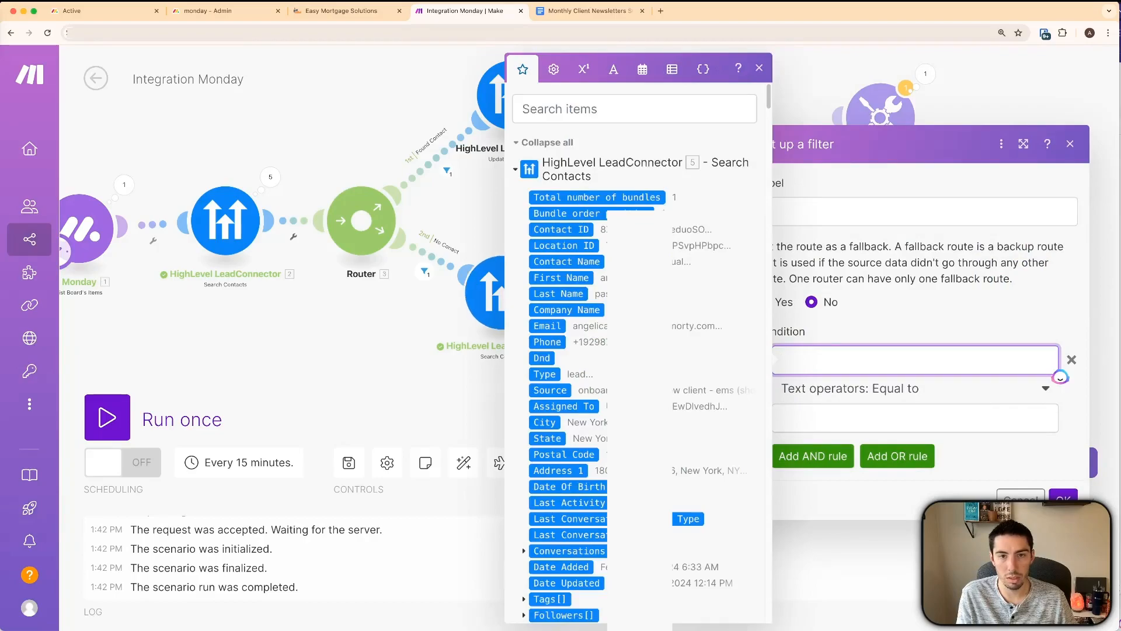
left_click(578, 199)
left_click(808, 419)
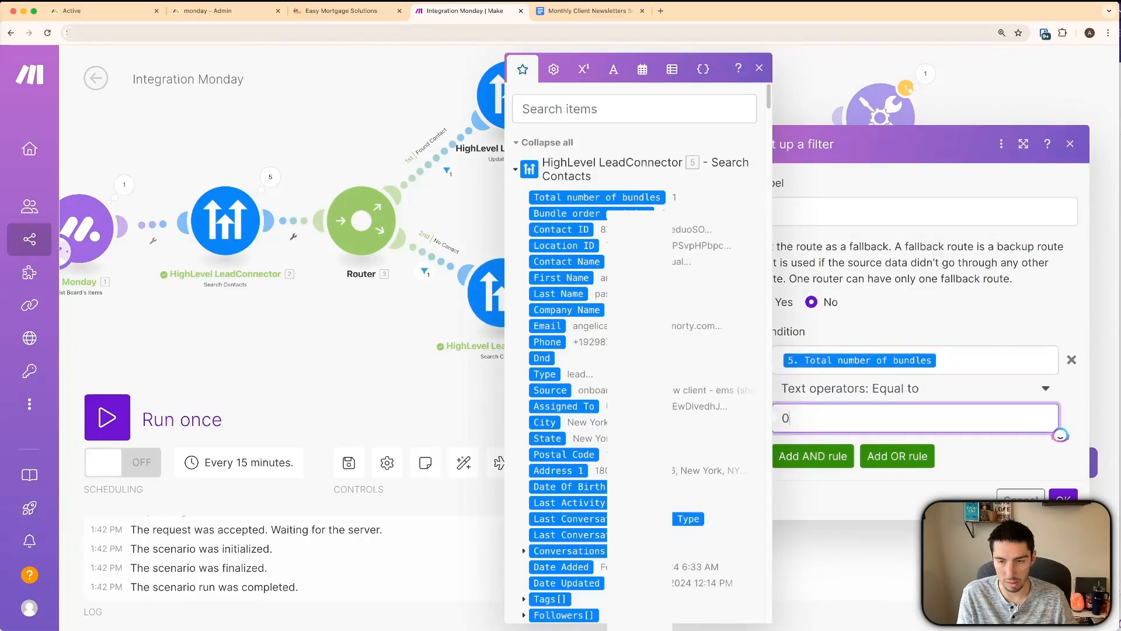
left_click(882, 213)
type("No Contact")
key("Left")
key("Left")
key("Left")
type("t")
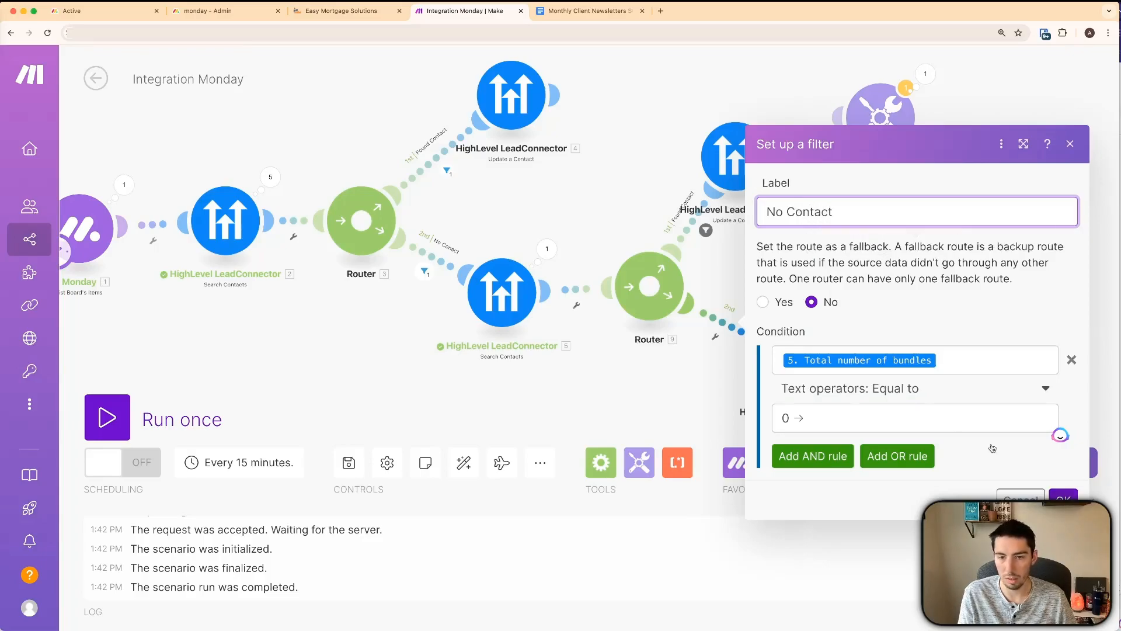
left_click(1064, 498)
- Unlink Set multiple variables from its Update a Contact and connect that Update a Contact after the newest Search Contacts
left_click_drag(887, 126, 1036, 108)
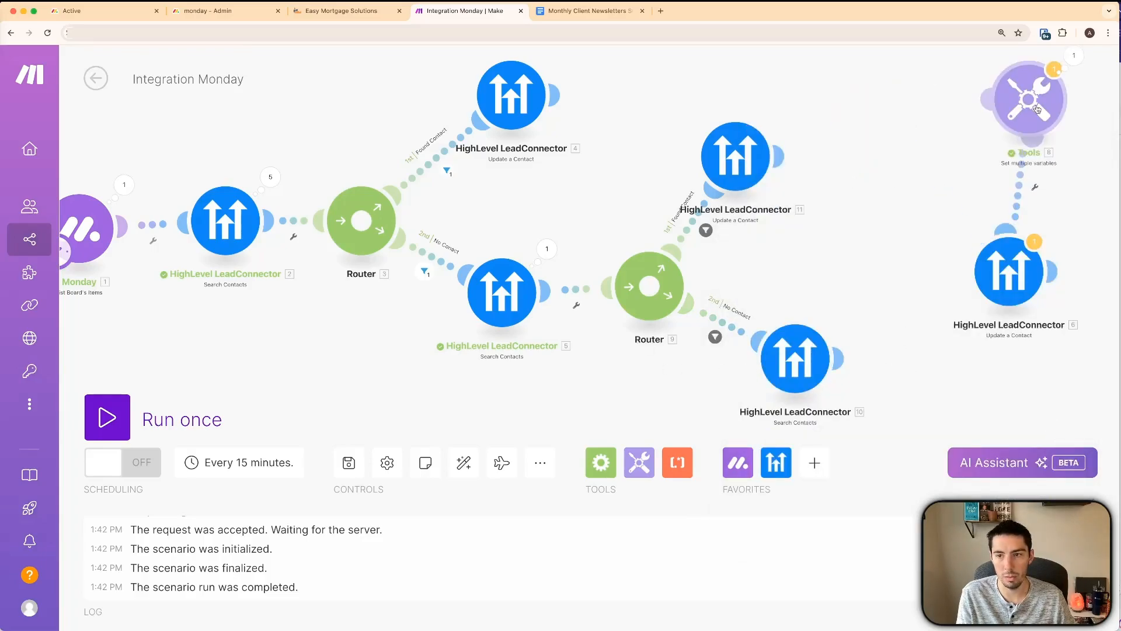
mouse_move(823, 356)
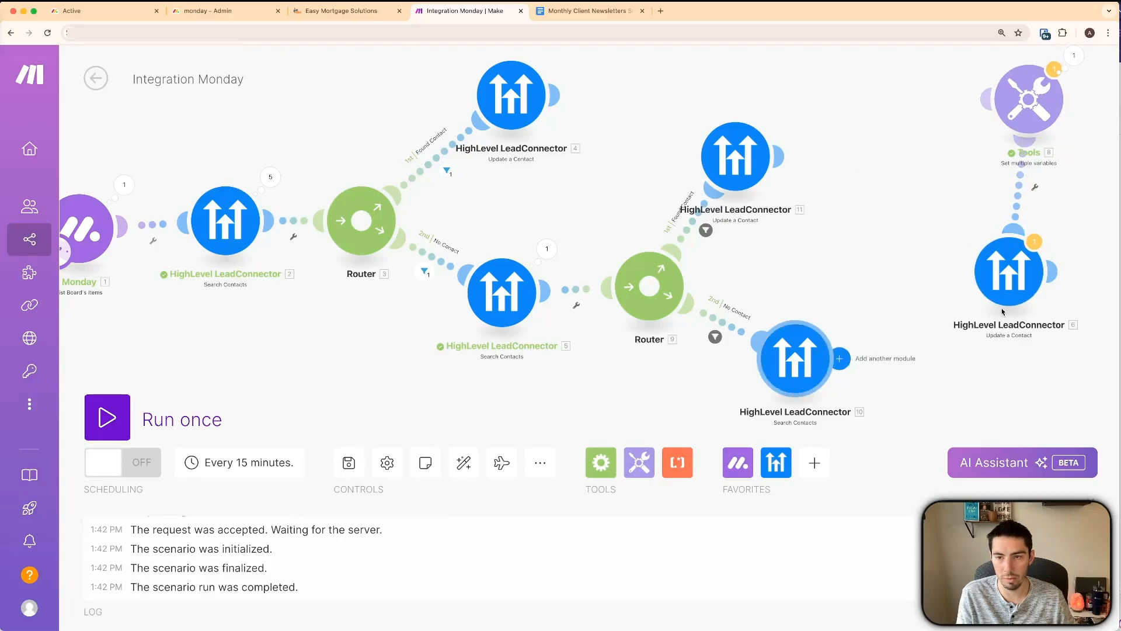
left_click(1034, 187)
left_click(1016, 232)
left_click_drag(841, 358, 977, 380)
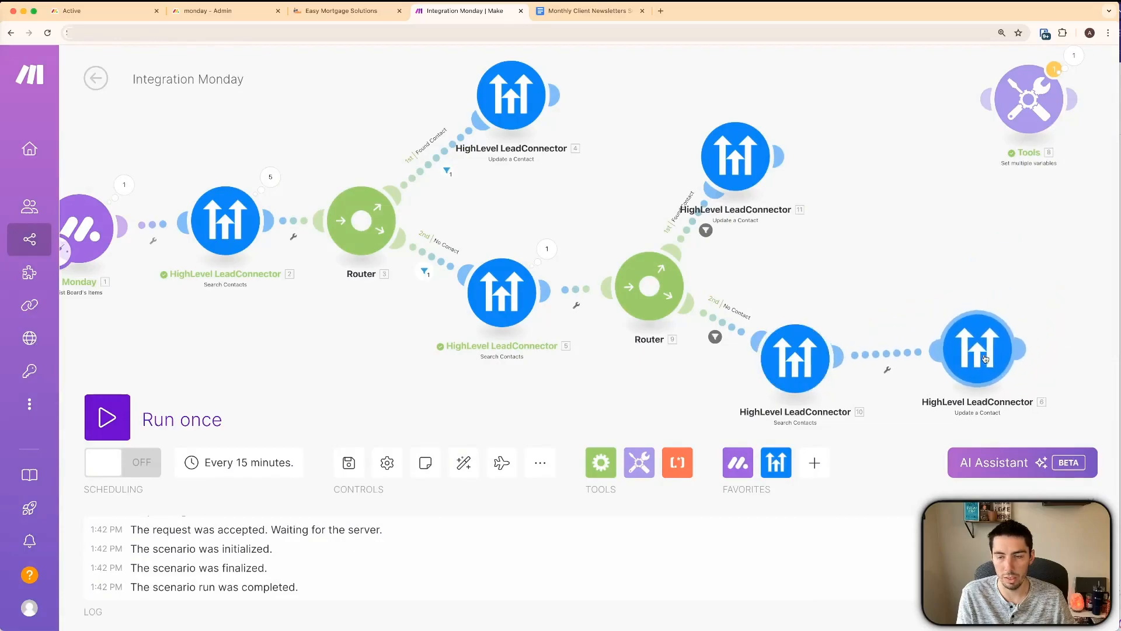
- Replace the last Update a Contact's Contact ID with the Contact ID from Search Contacts module 10
left_click(986, 350)
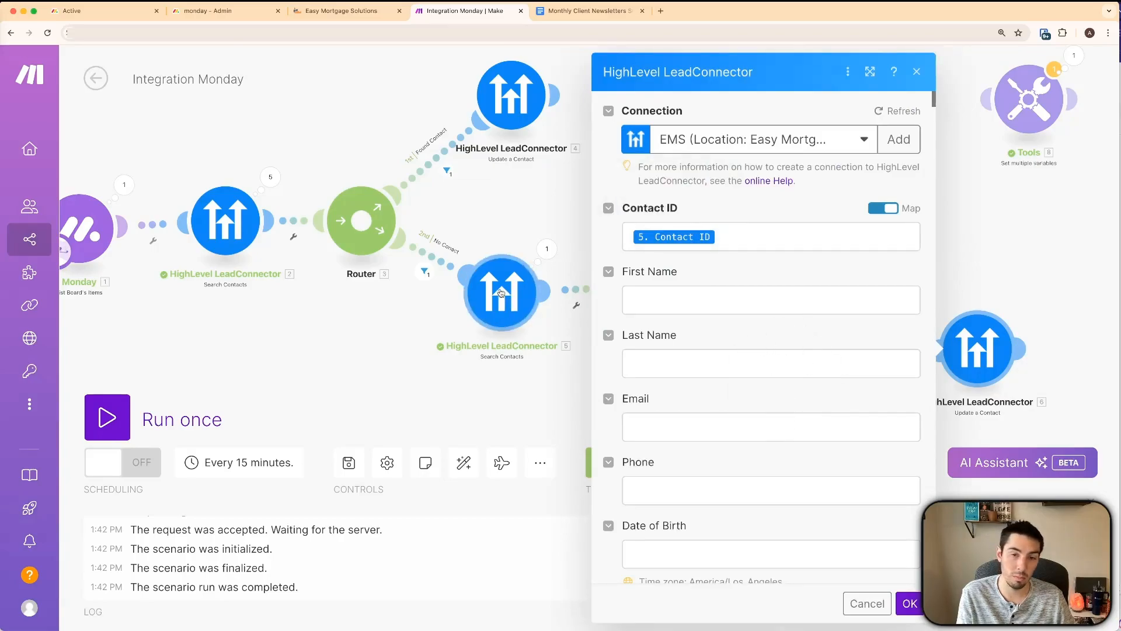
left_click(727, 242)
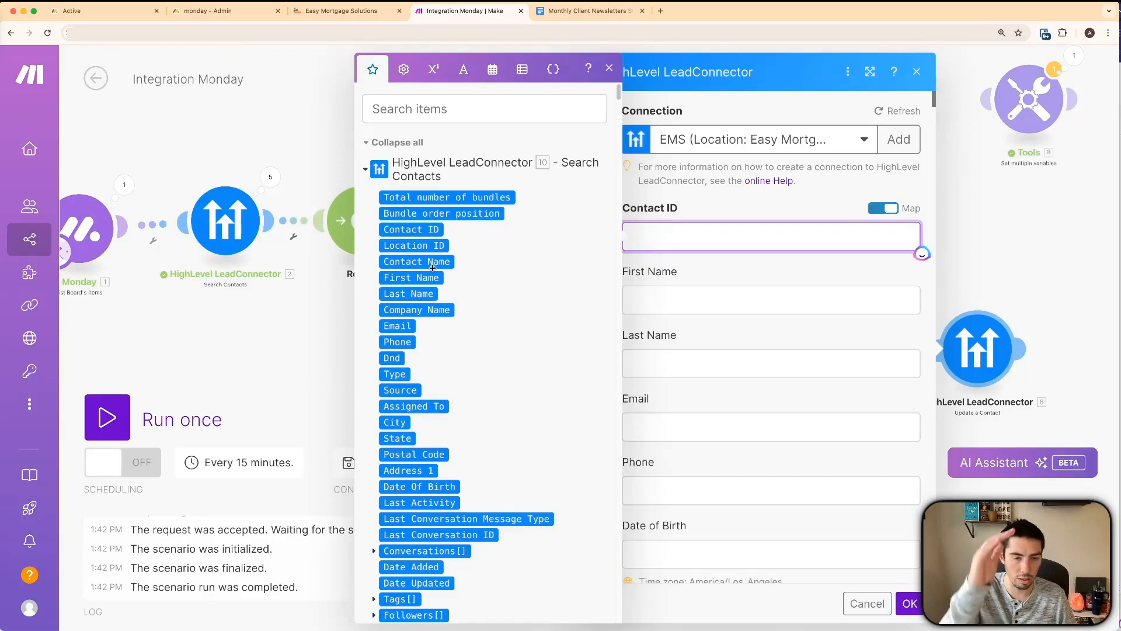
scroll(441, 413, "down", 10)
scroll(441, 413, "up", 6)
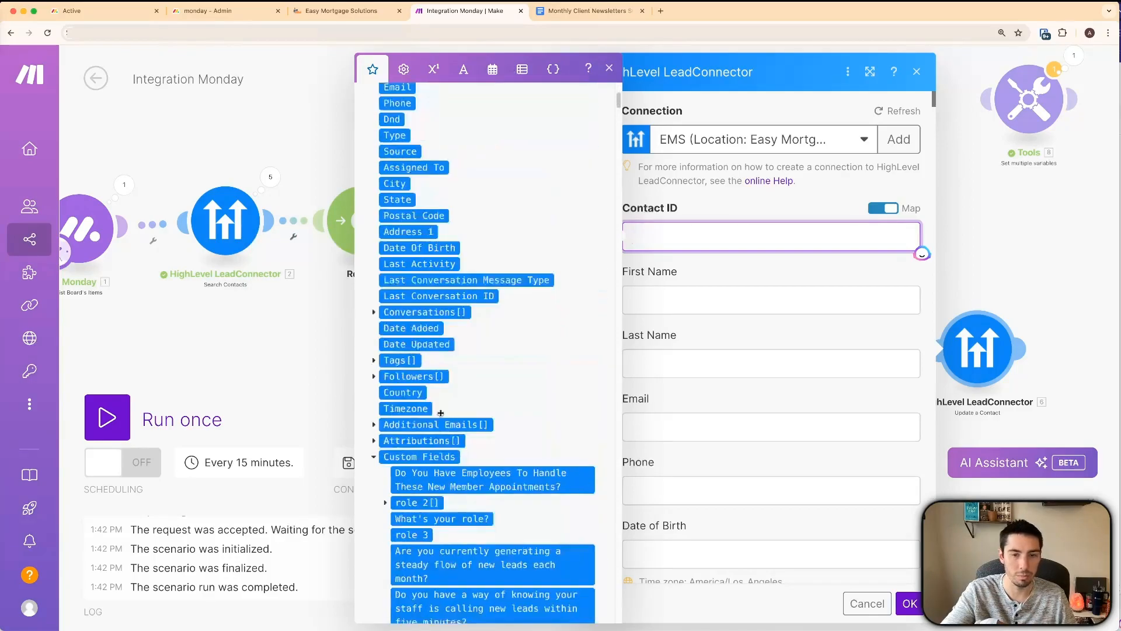
scroll(440, 413, "up", 5)
left_click(410, 229)
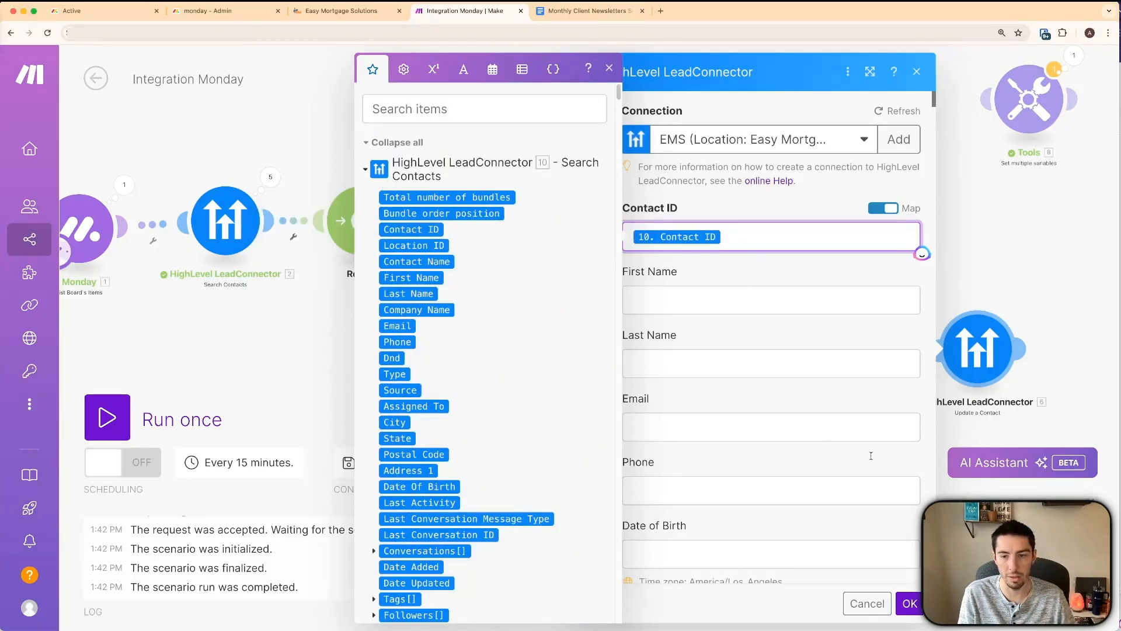
left_click(911, 603)
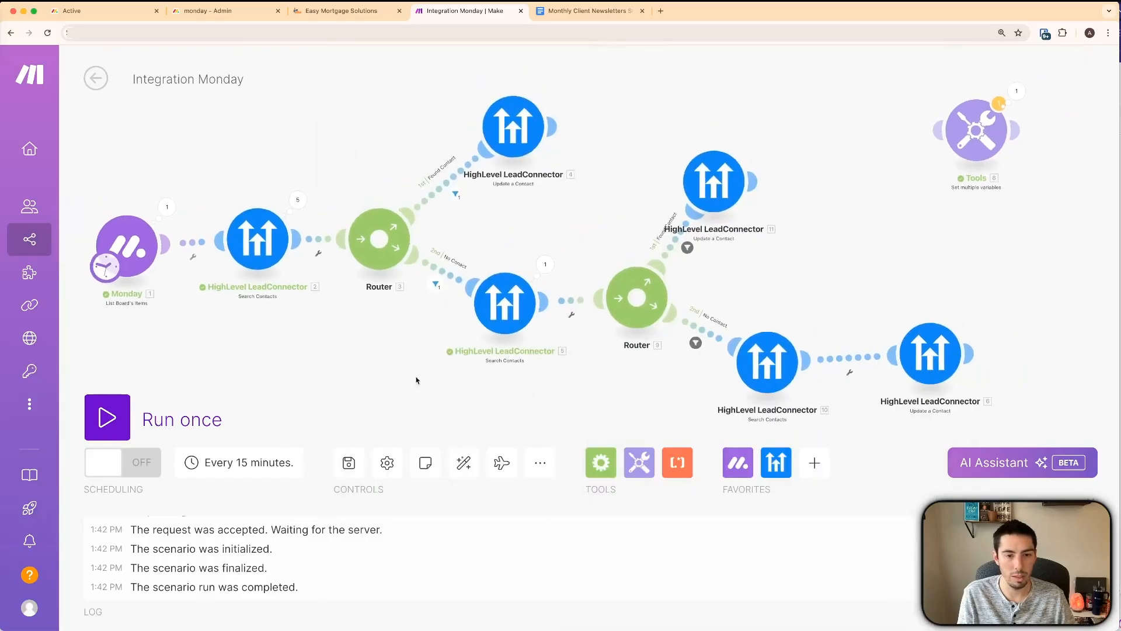
- Auto-align the scenario's modules and rename the first Search Contacts module as Search Email
left_click(465, 464)
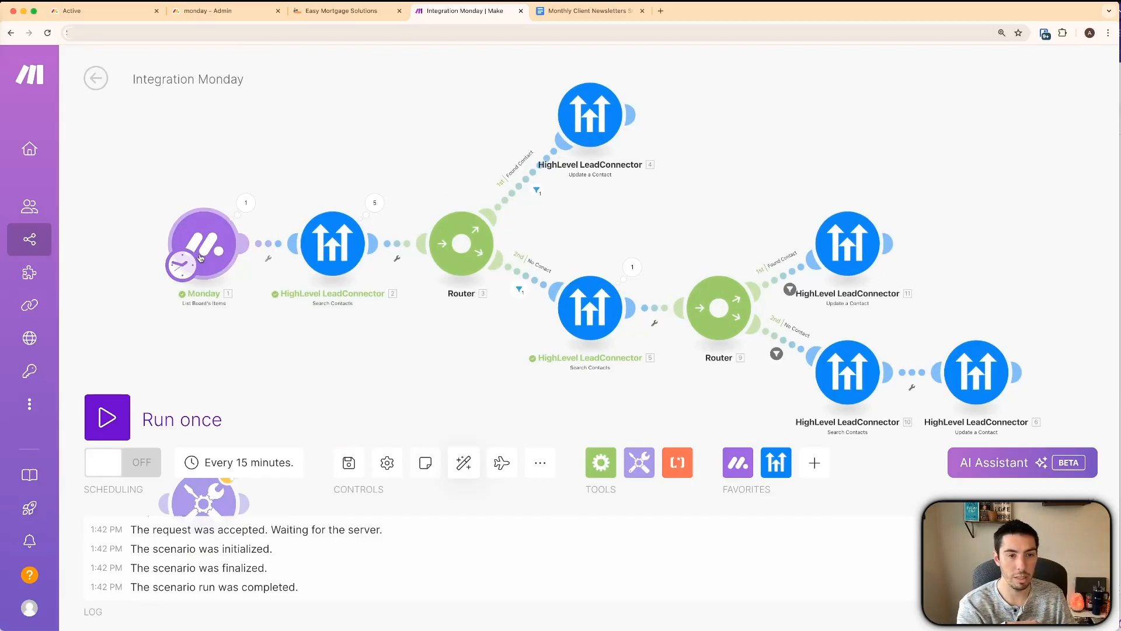
right_click(342, 254)
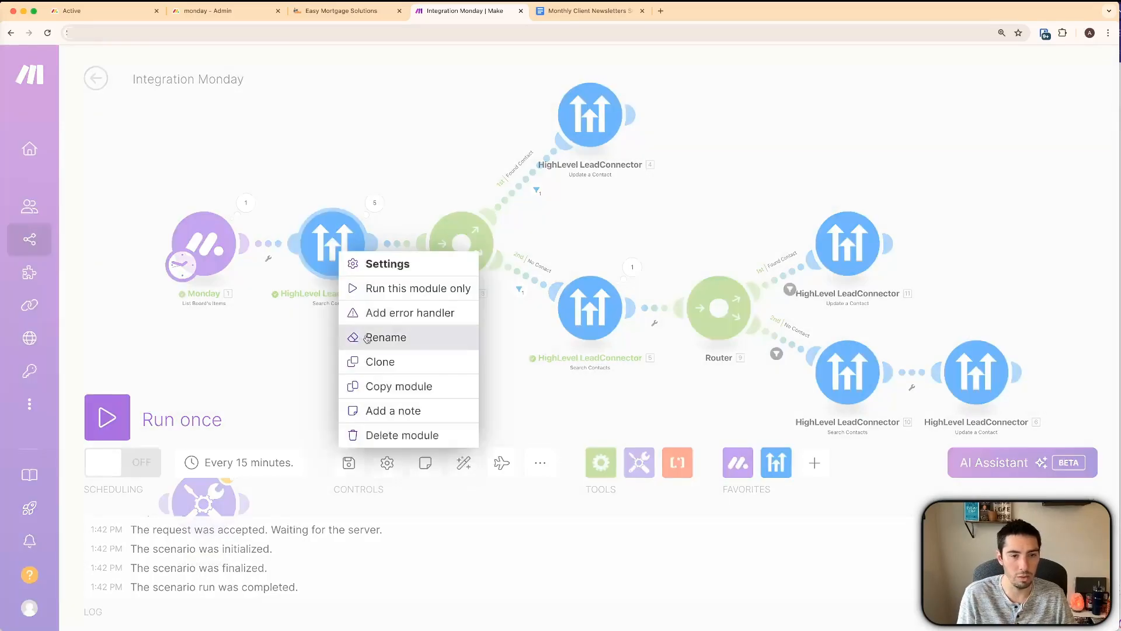
left_click(365, 336)
type("Search Eami")
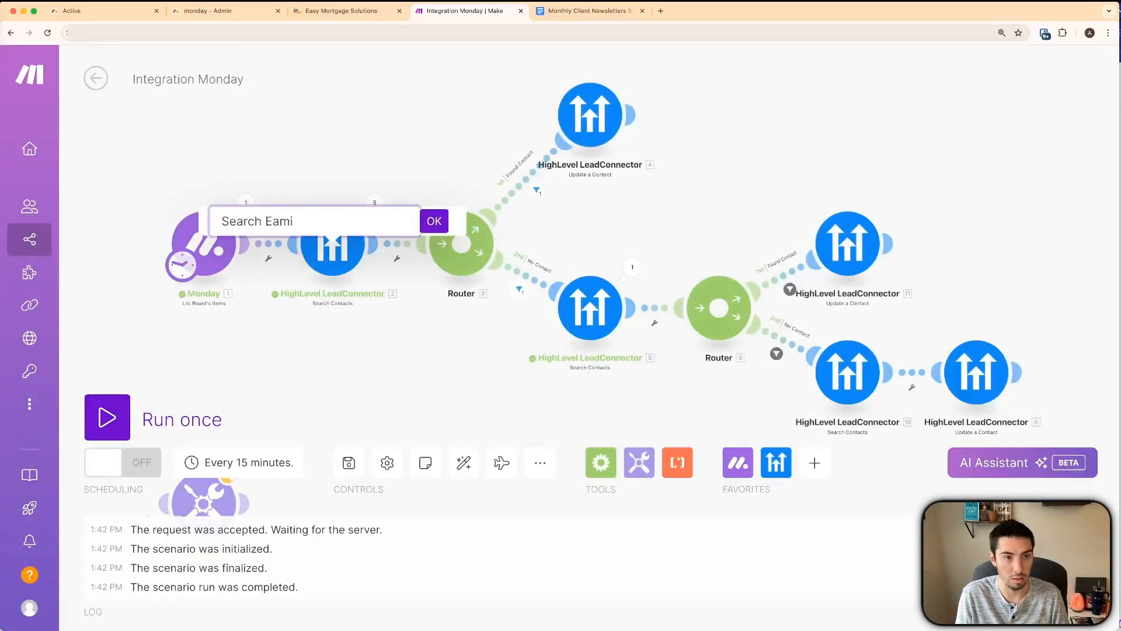
key("BackSpace")
key("BackSpace")
key("BackSpace")
type("mail")
key("Return")
- Rename the Search Contacts module between the two Routers as Search Phone
right_click(594, 316)
left_click(633, 405)
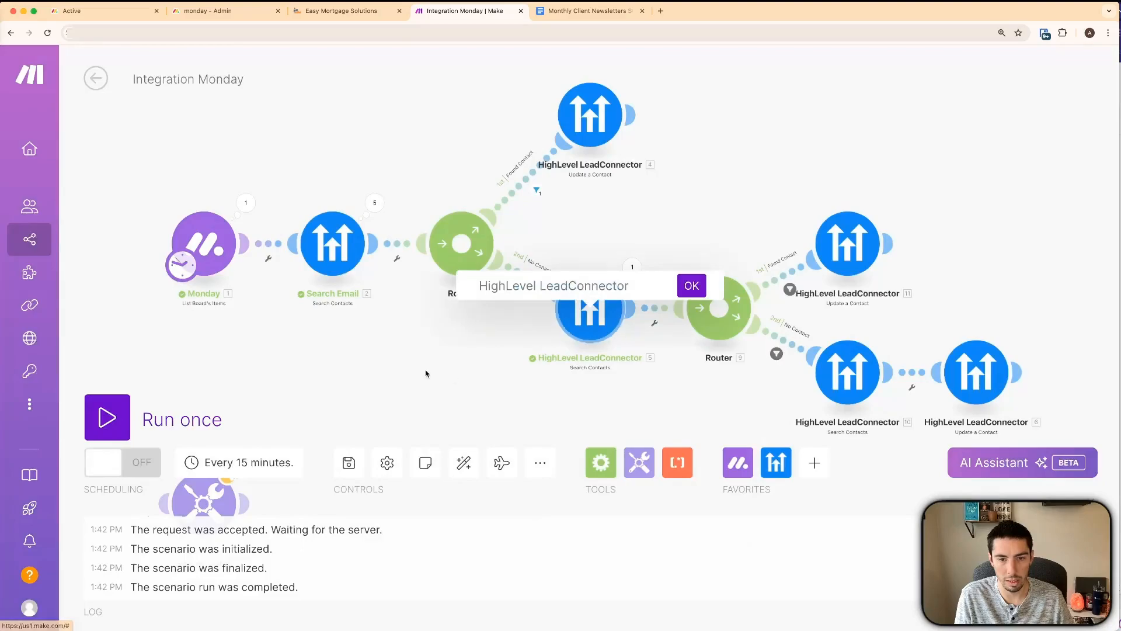
type("Search Phone")
key("Return")
- Rename the Search Contacts module after the second Router as Search Company Name and run the scenario once
right_click(845, 377)
left_click(864, 457)
type("Search Comoan")
key("BackSpace")
key("BackSpace")
type("pany Name")
key("Return")
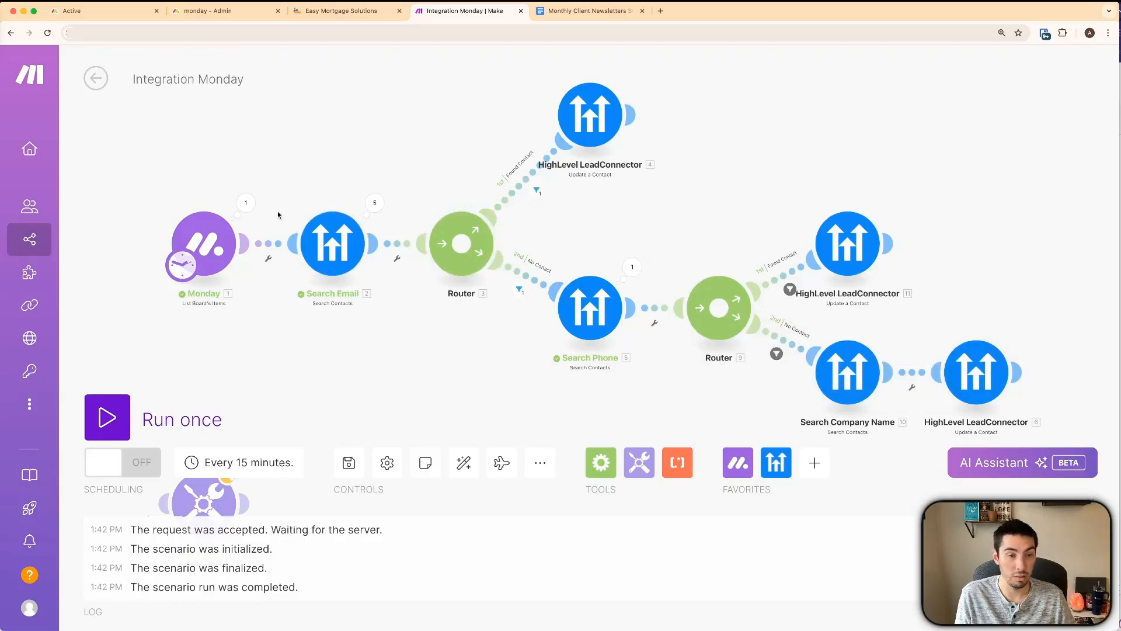
left_click(108, 418)
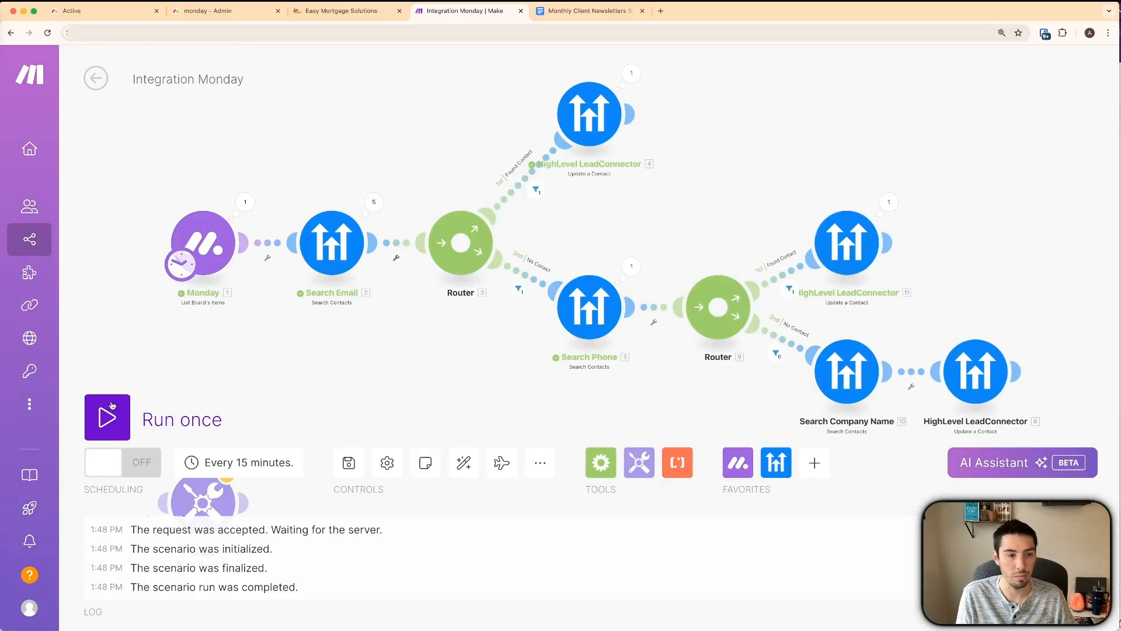
- Run the scenario once and check the item limit in the Monday module's settings
left_click(119, 426)
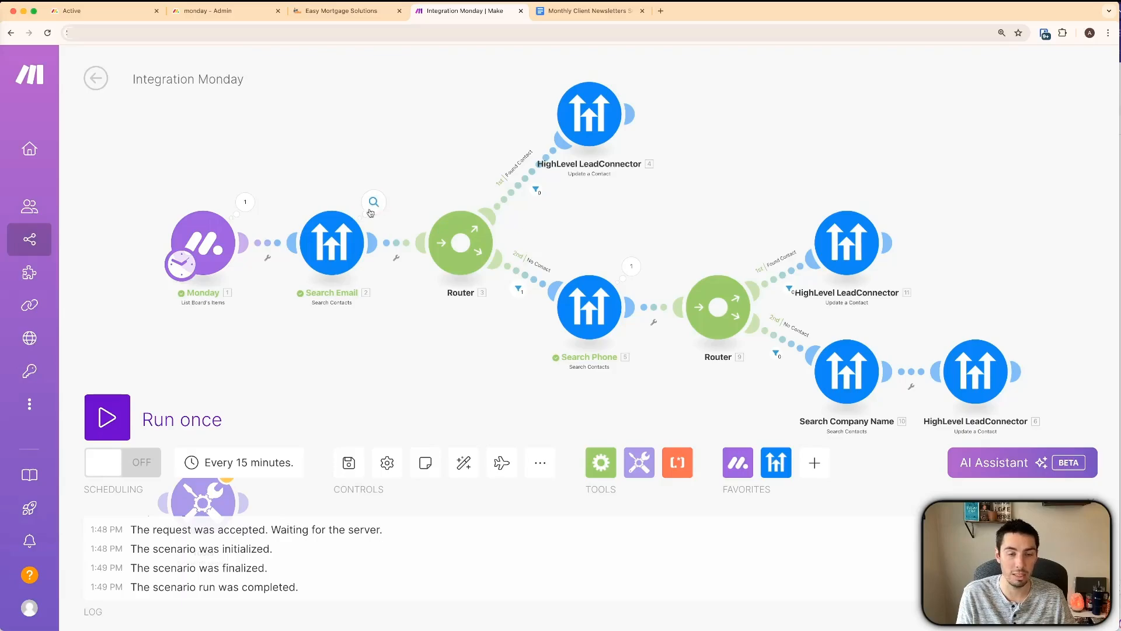
left_click(200, 259)
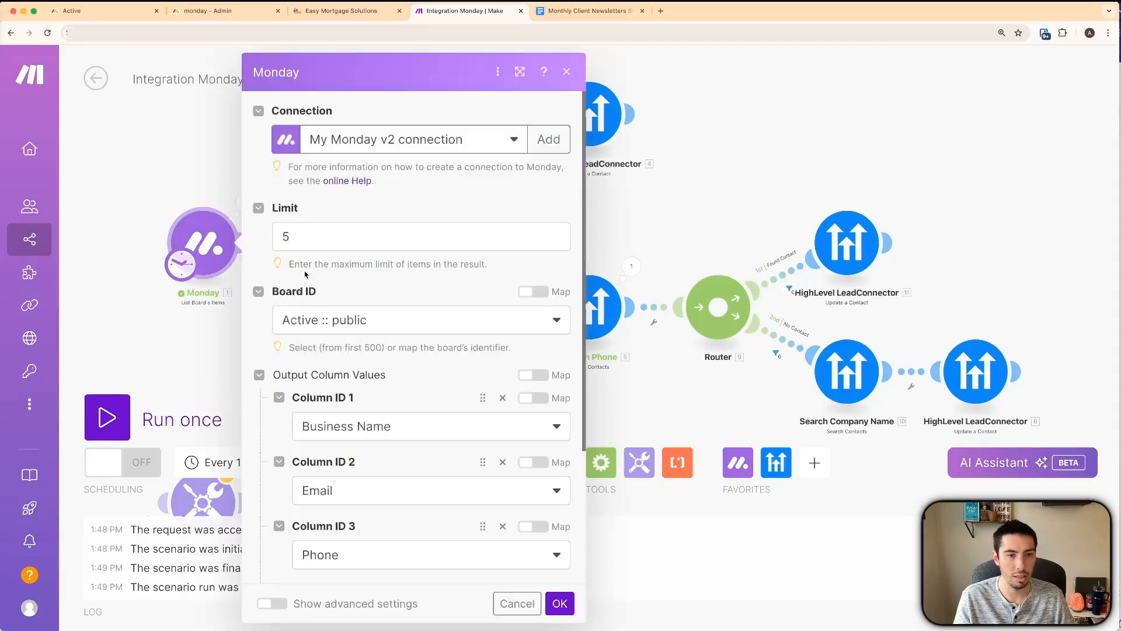
left_click_drag(299, 235, 255, 237)
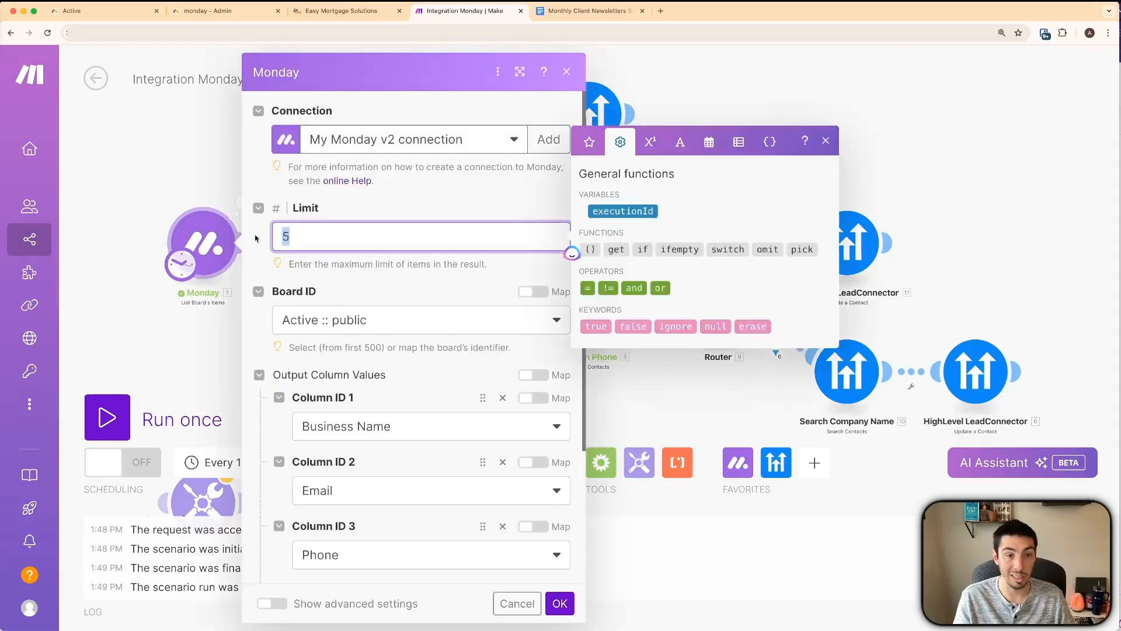
left_click(257, 246)
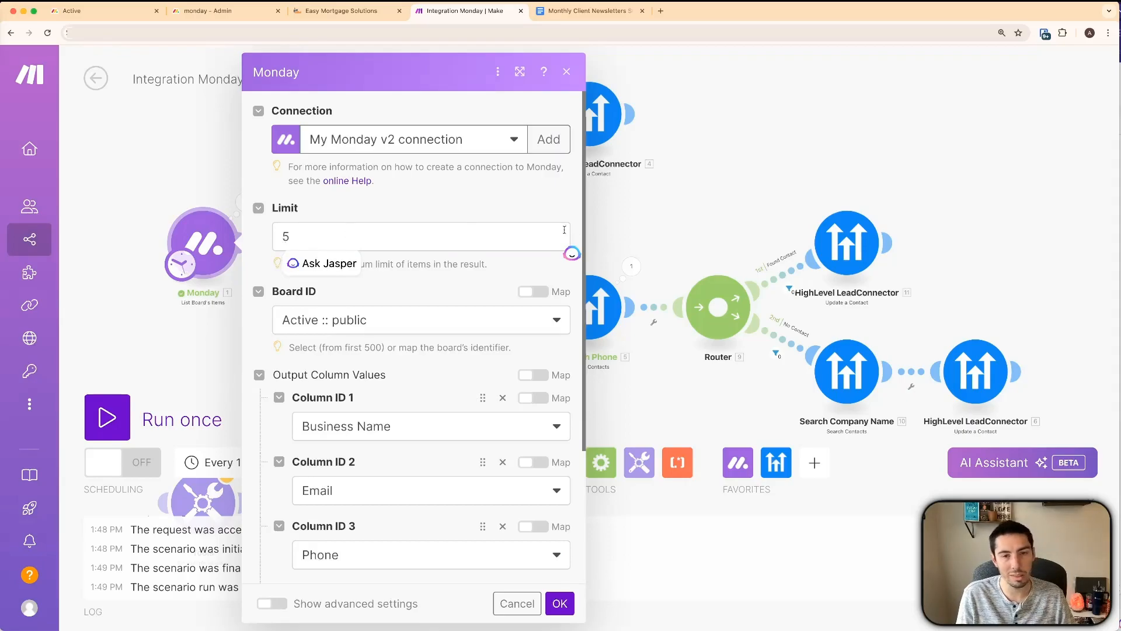
left_click(636, 219)
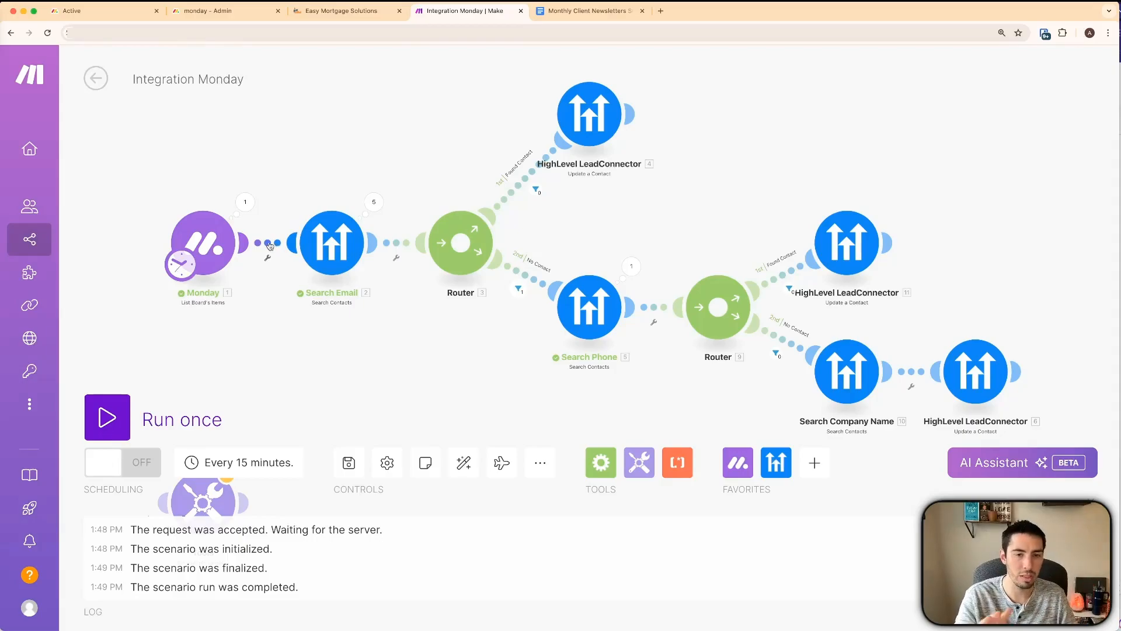
- Set the Monday module's item limit to 10
left_click(187, 234)
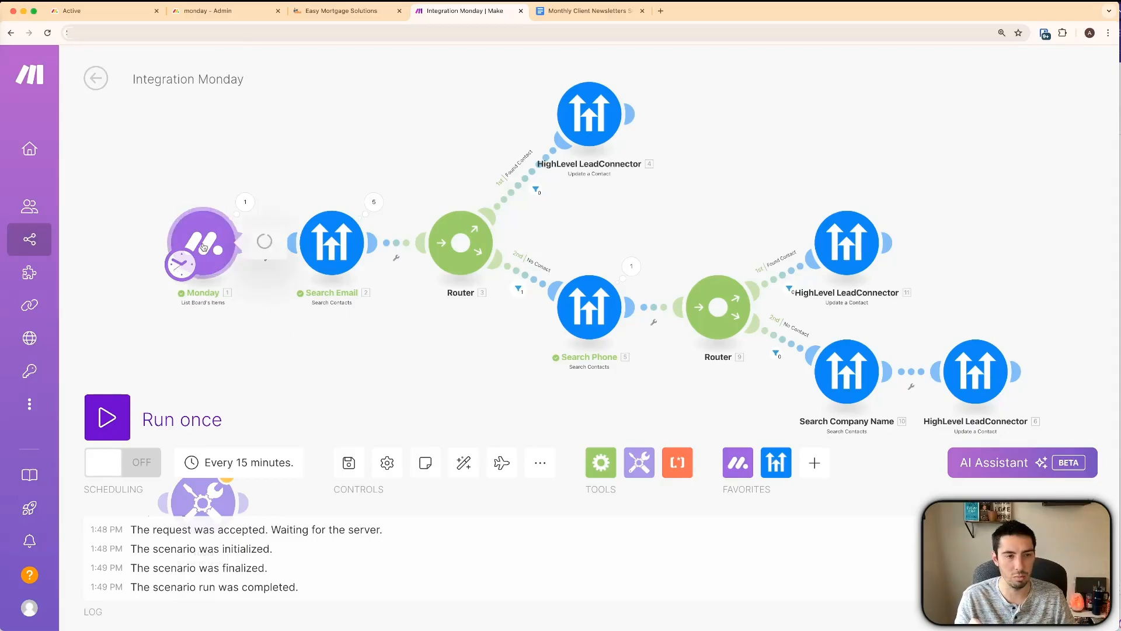
key("BackSpace")
type("10")
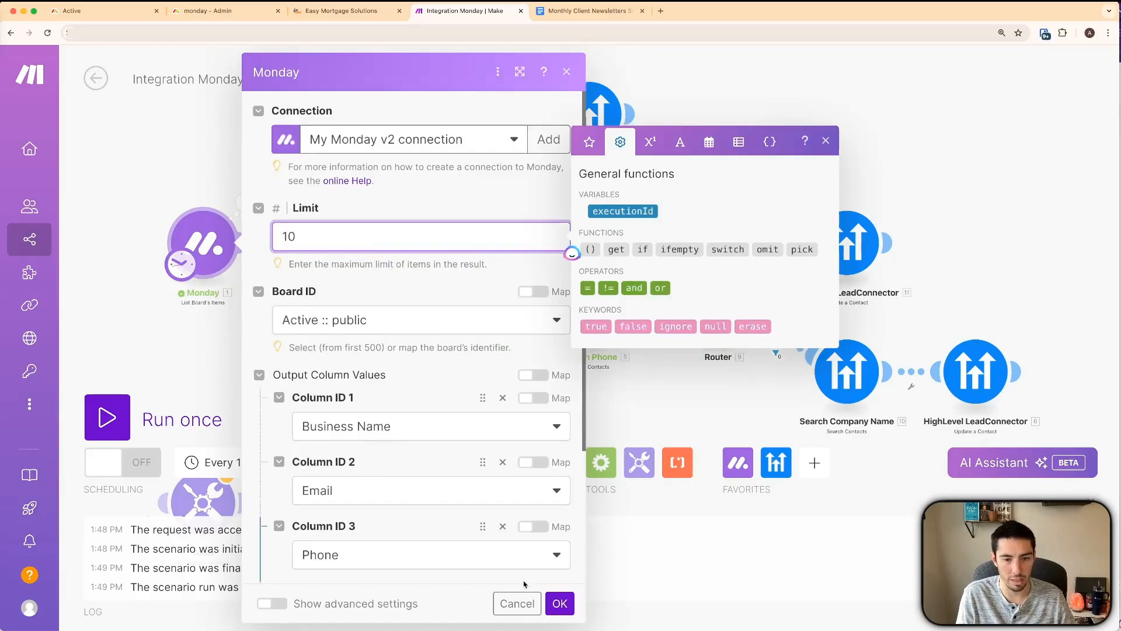
left_click(560, 604)
- Run the scenario once and inspect the Found Contact filter's results after the second Router
left_click(117, 422)
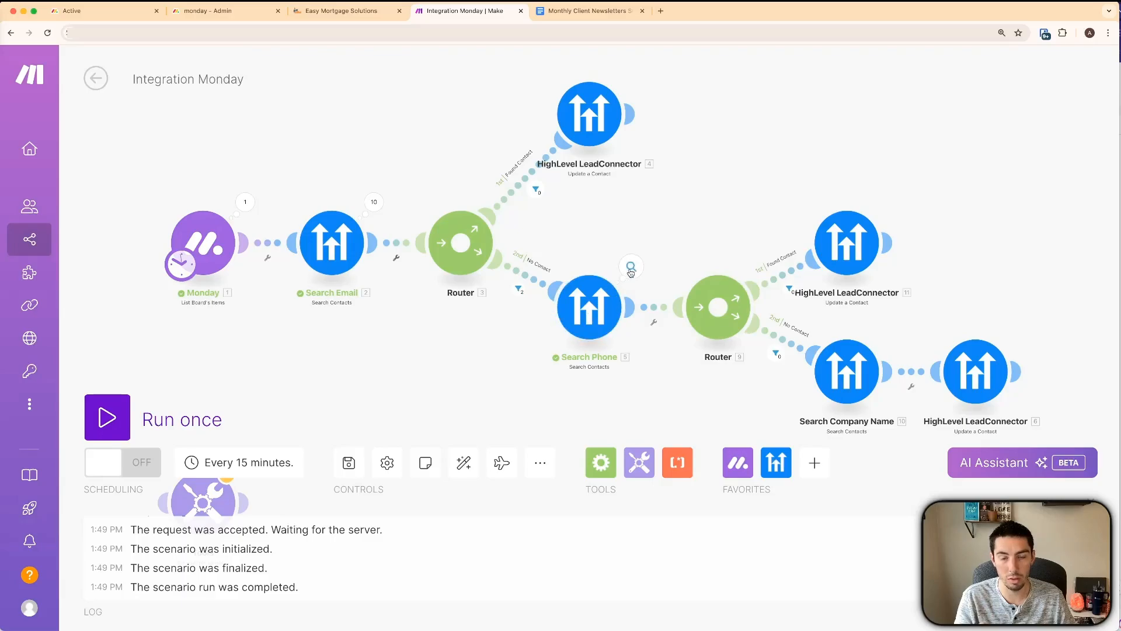
left_click(789, 289)
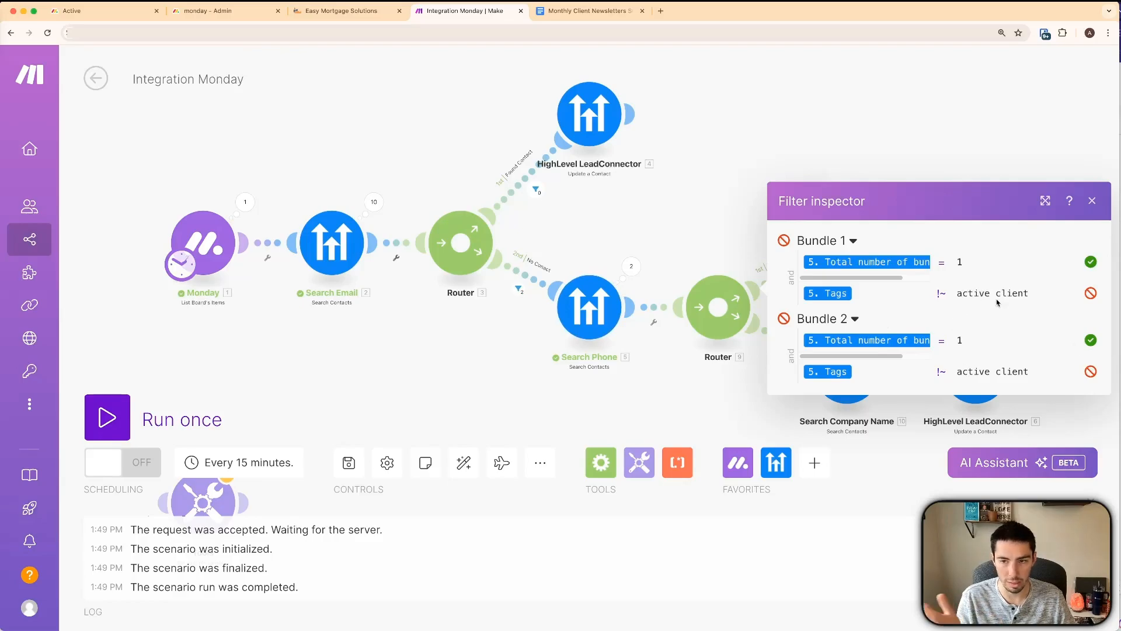
left_click(574, 406)
- Switch to the Active board in monday.com and check how many clients its Active group holds
left_click(212, 228)
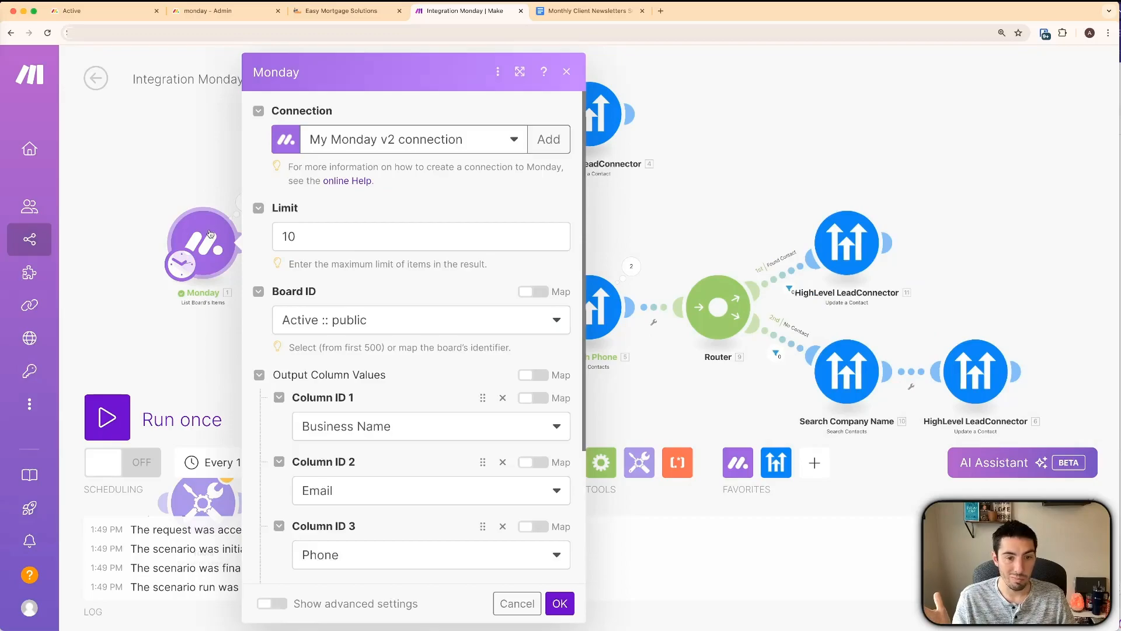
left_click(309, 239)
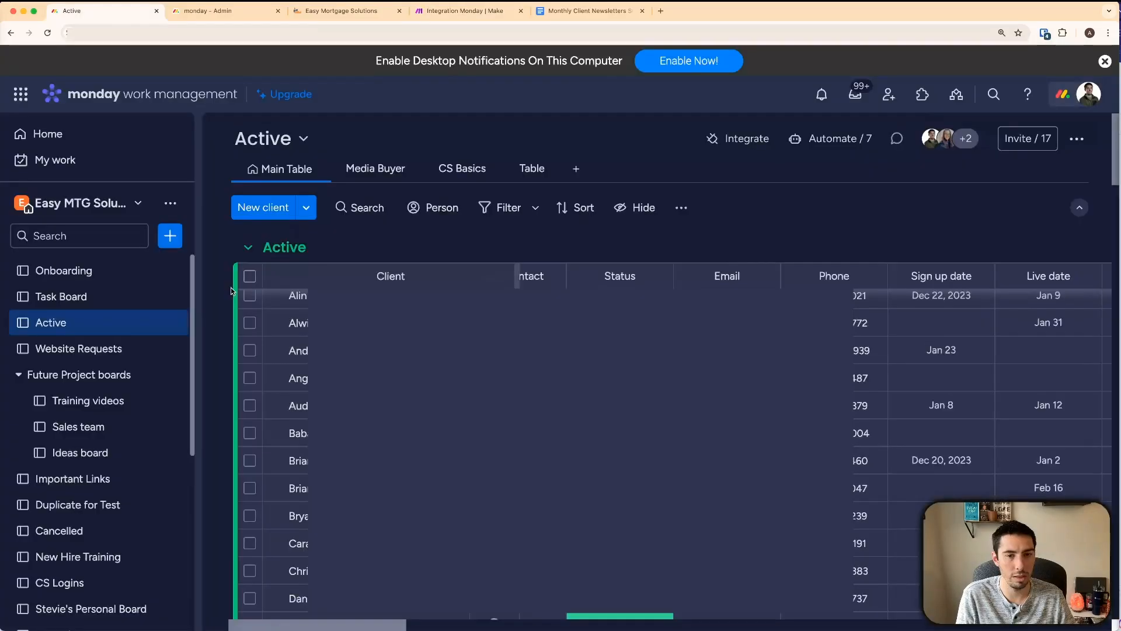
left_click(249, 276)
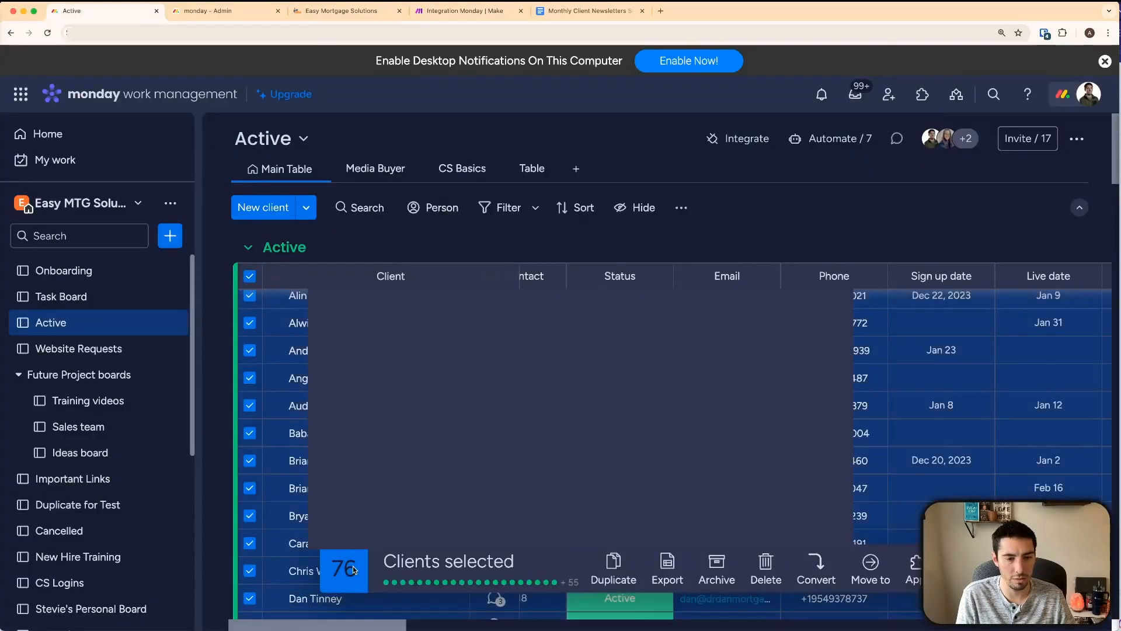
left_click(250, 276)
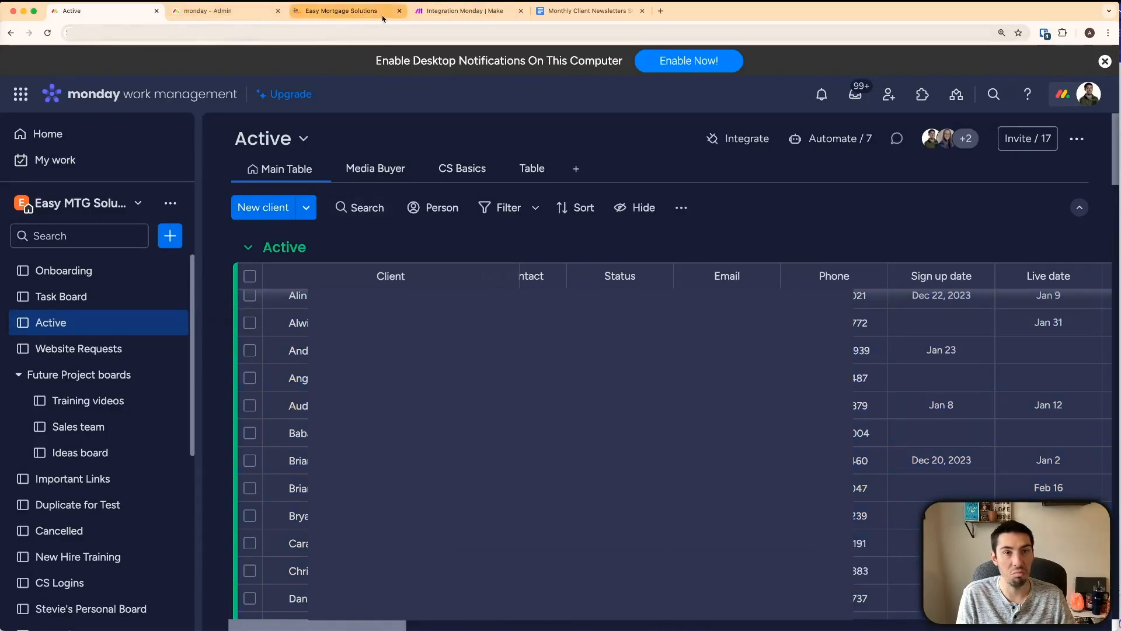
- Return to the Make scenario, set the Monday module's item limit to 100 and run the scenario once
left_click(461, 10)
type("100")
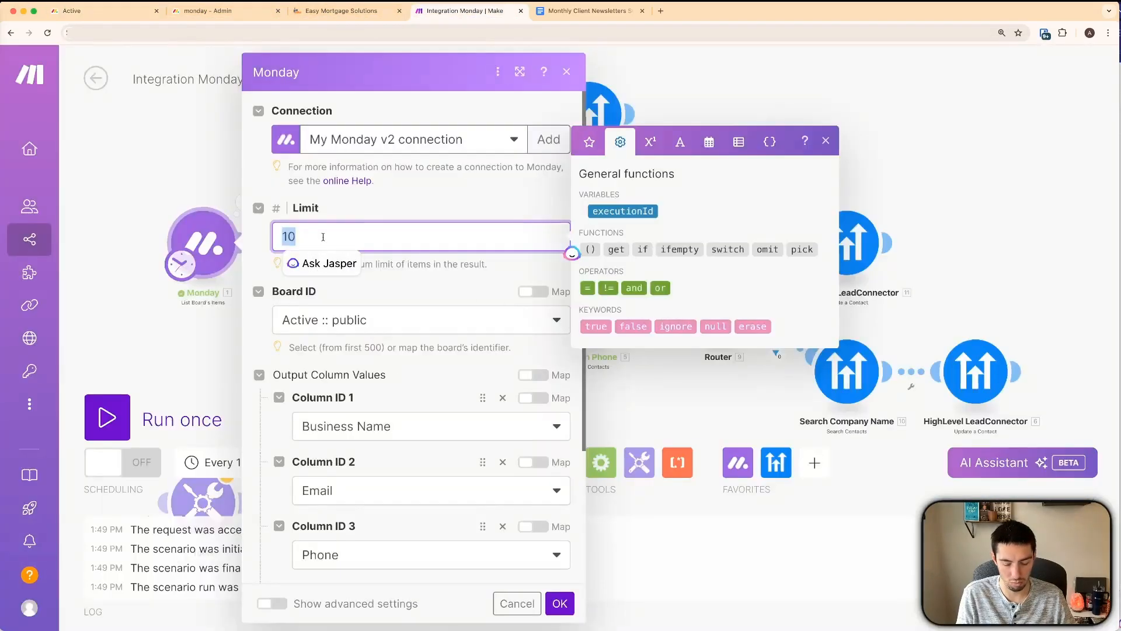
left_click(560, 604)
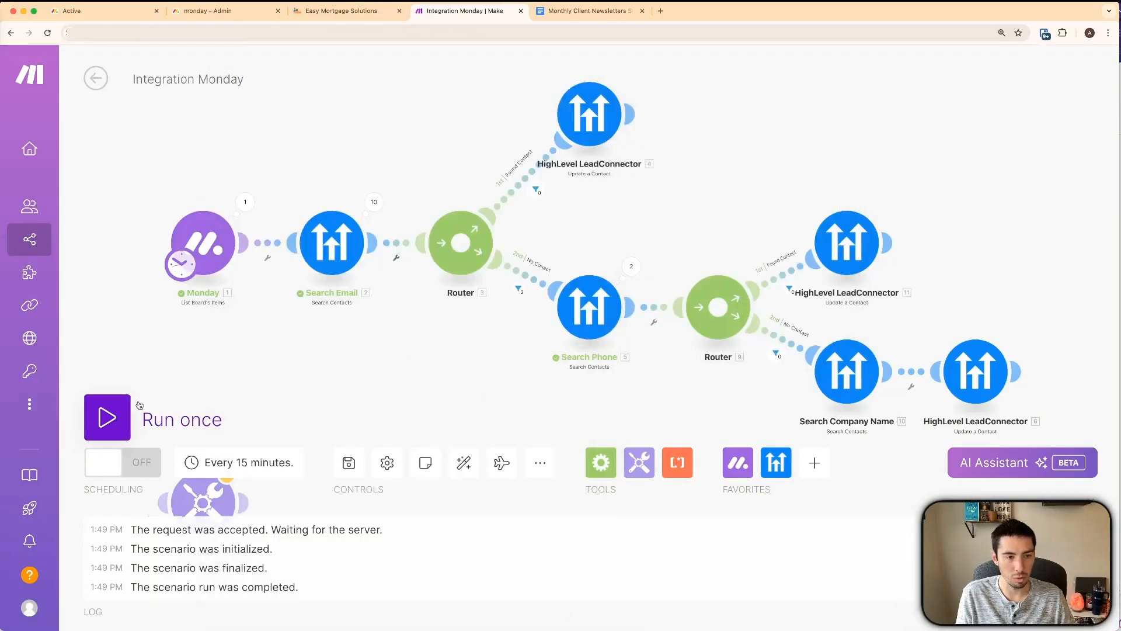
left_click(107, 417)
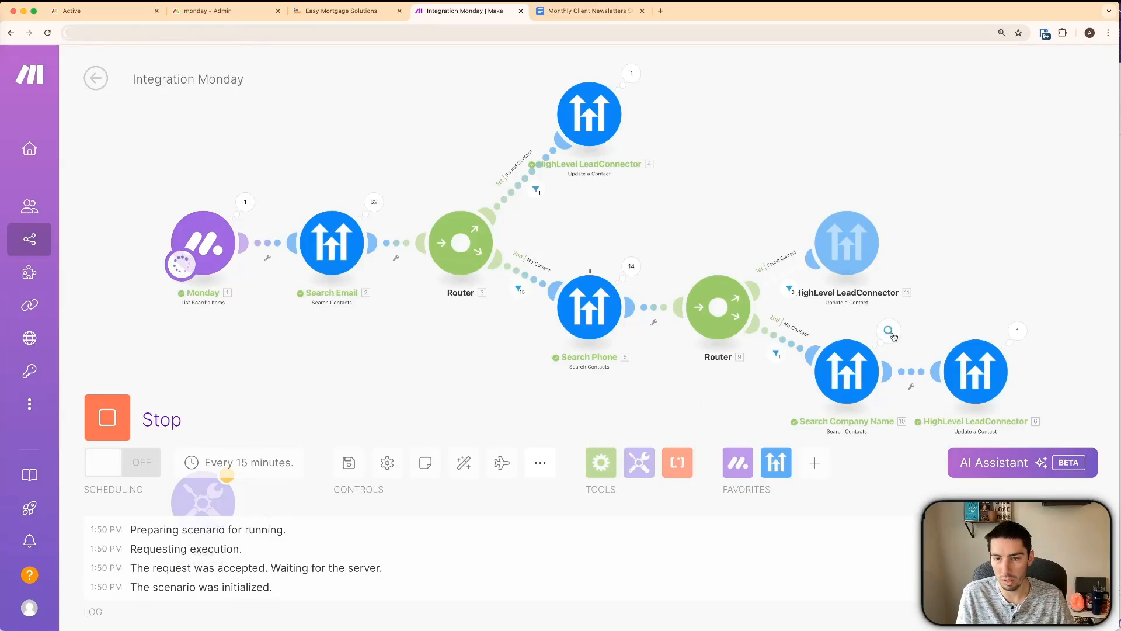
- Inspect the input and output of the Search Company Name module's operations from this run
left_click(891, 333)
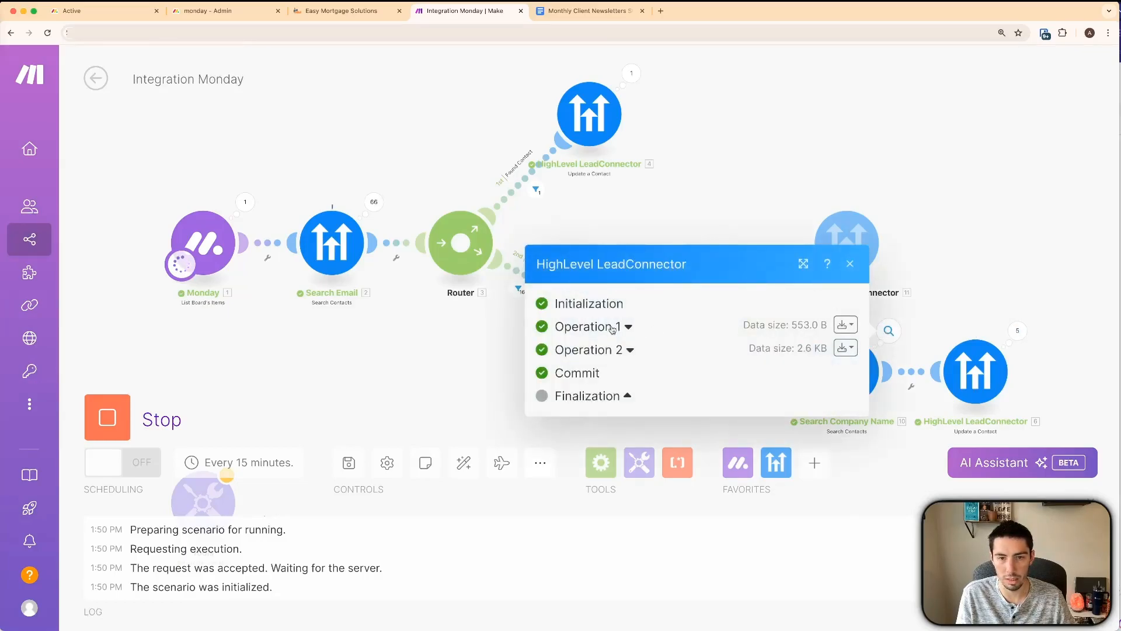
left_click(612, 329)
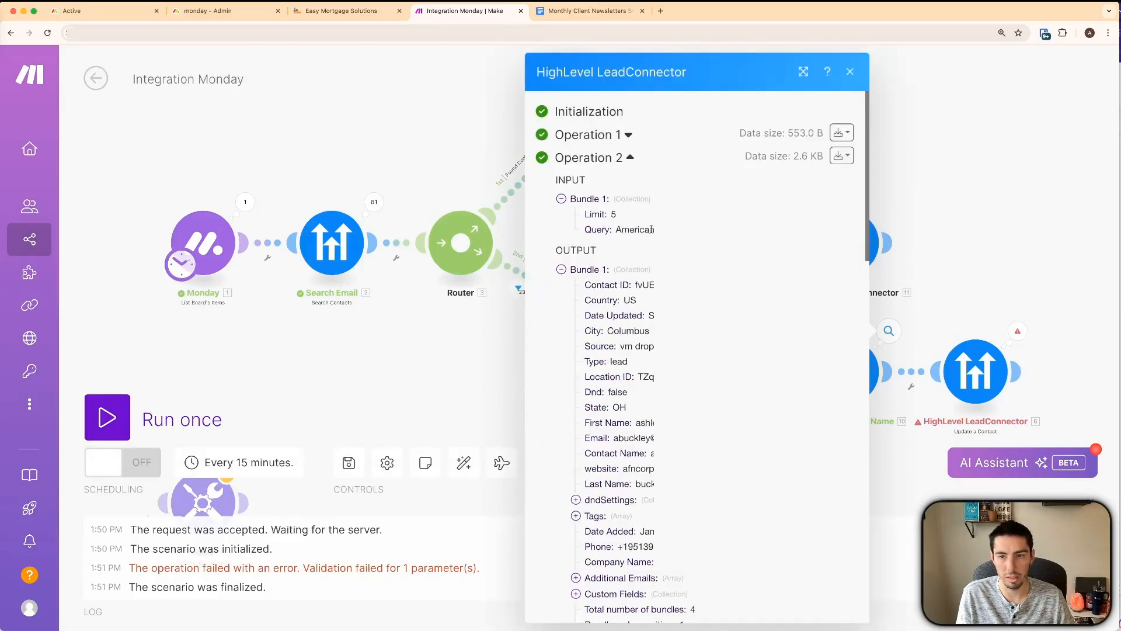
left_click(441, 352)
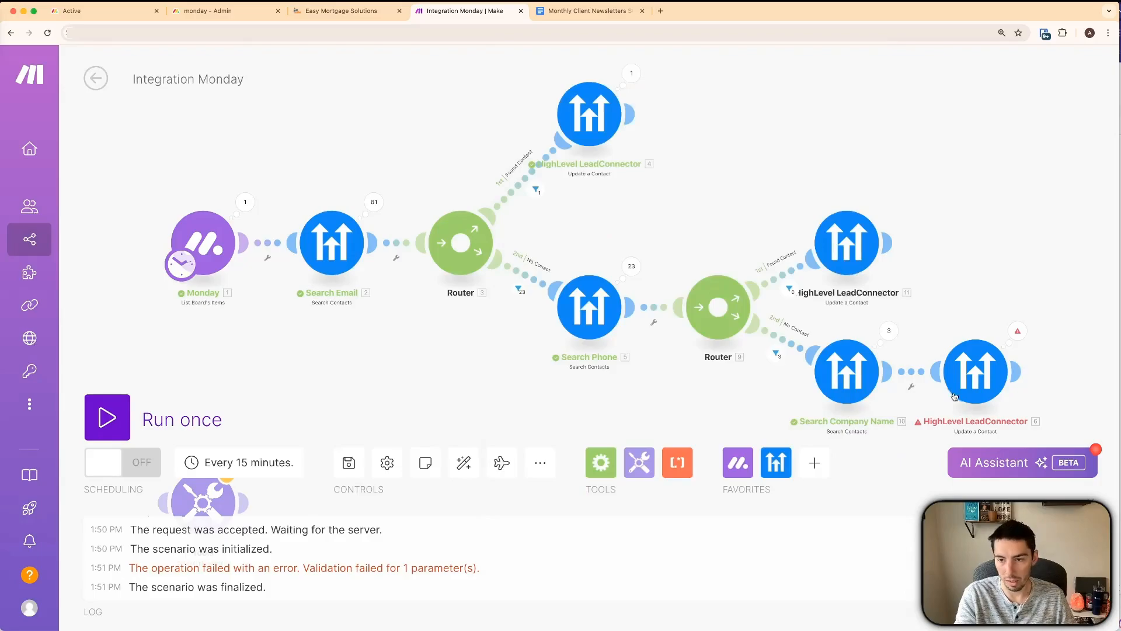
- Examine the error details of the failed operation in the Update a Contact module after Search Company Name
left_click(1018, 331)
left_click_drag(855, 317, 961, 329)
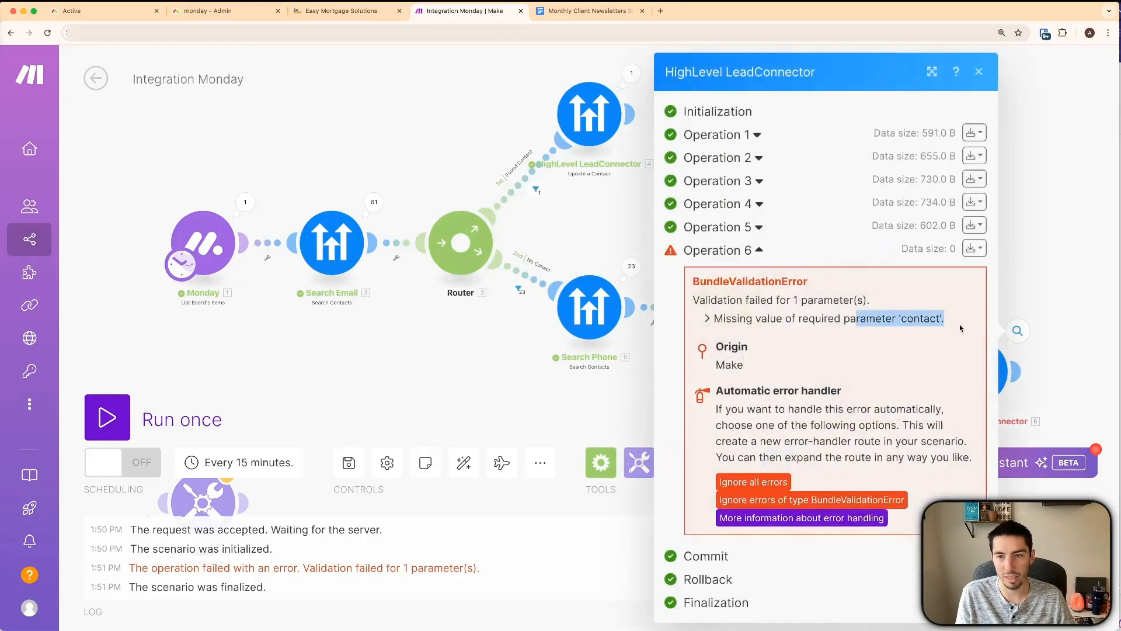
left_click(452, 384)
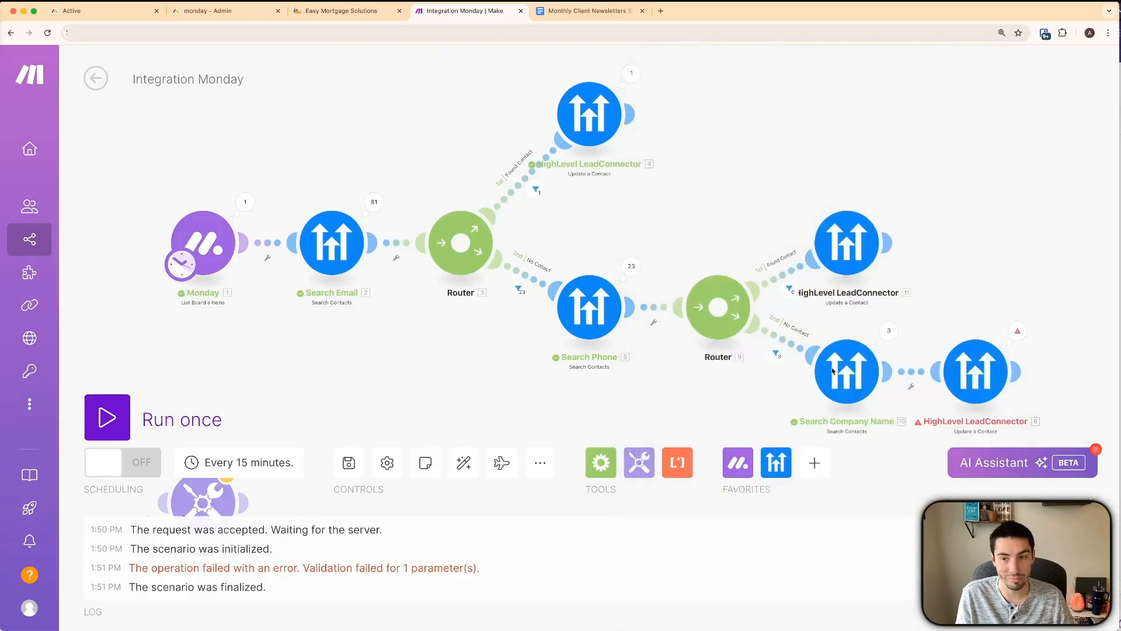
- Add a filter labelled Contact Found after Search Company Name, requiring its Total number of bundles to equal 1
left_click(910, 372)
left_click(658, 377)
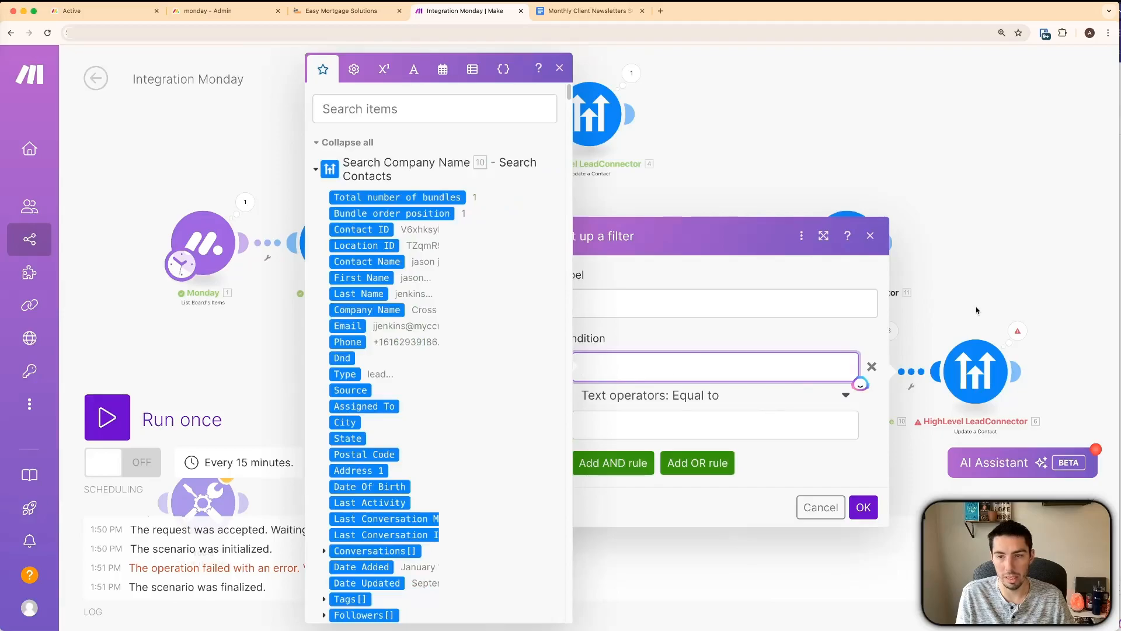
left_click(355, 196)
left_click(621, 425)
left_click(625, 309)
type("Co")
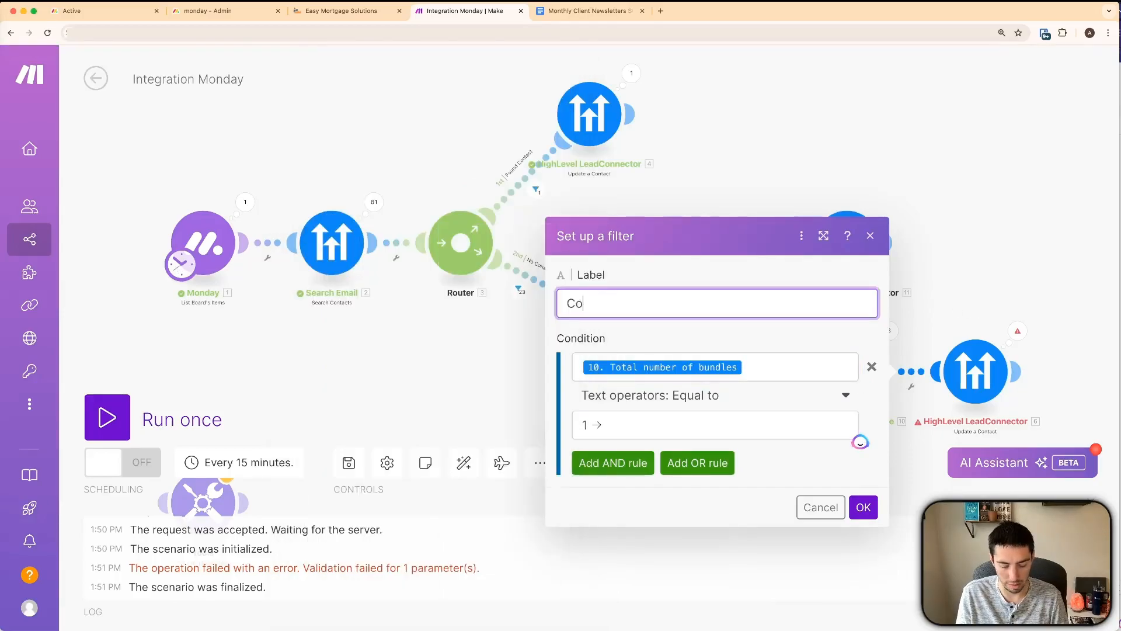
type("ntact Found")
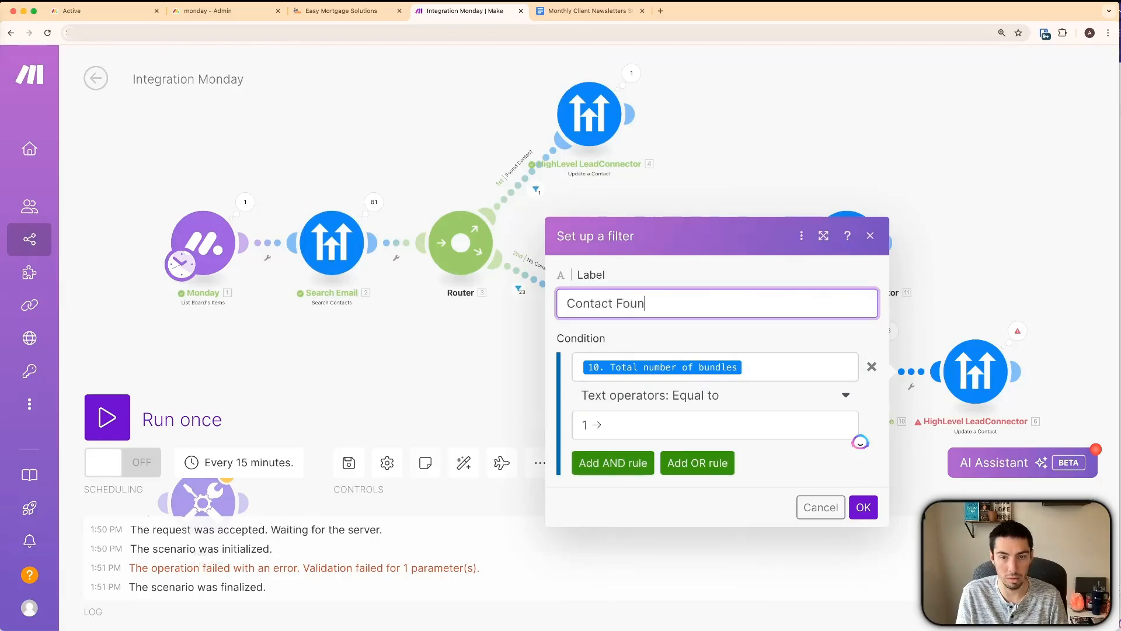
left_click(863, 507)
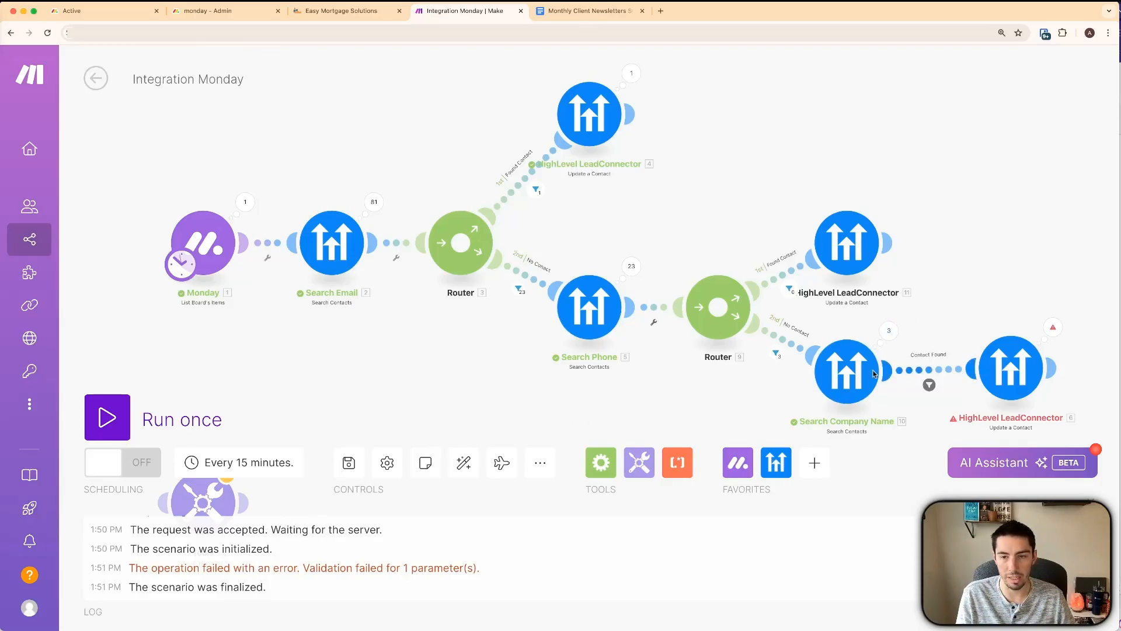
- Review the Search Company Name module's list of operations and run the scenario once with the new filter
left_click_drag(755, 416, 731, 371)
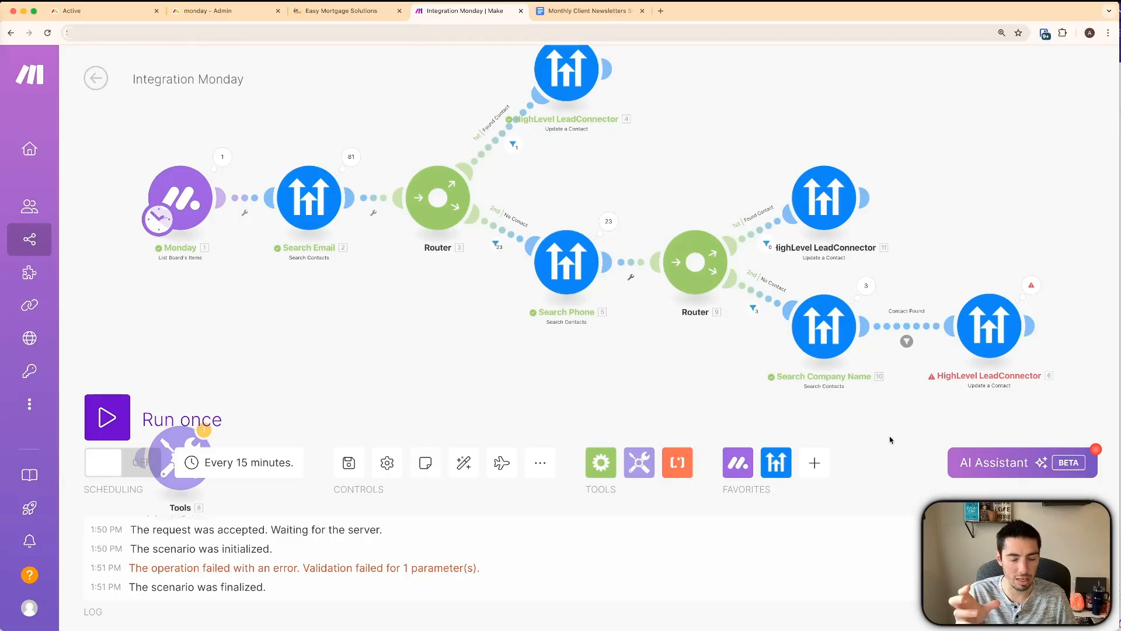
left_click(868, 287)
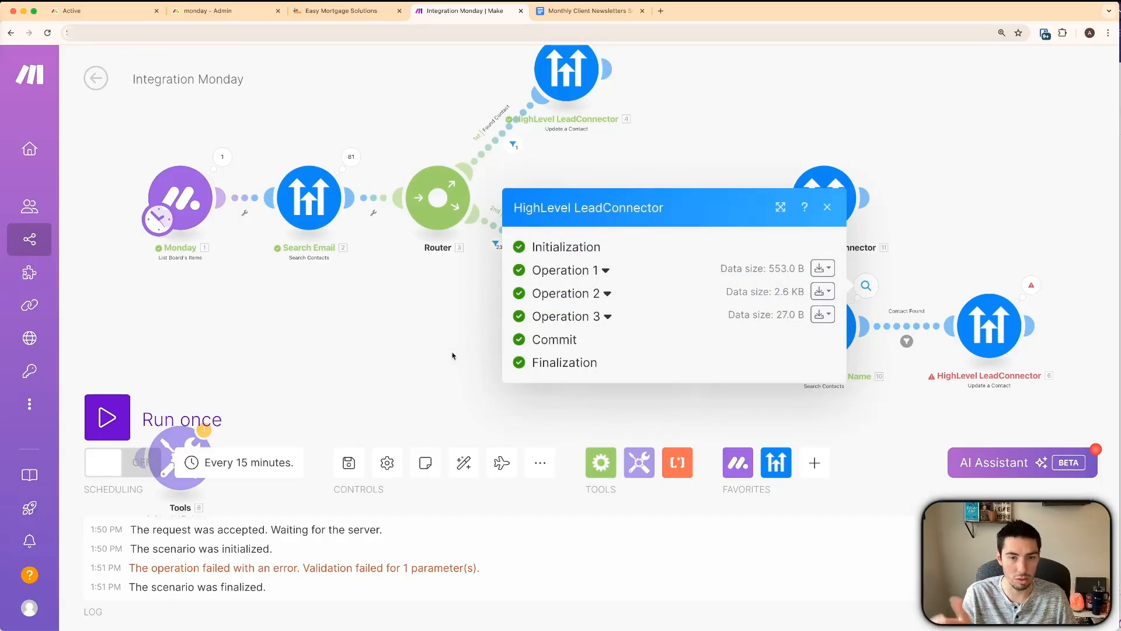
left_click(462, 330)
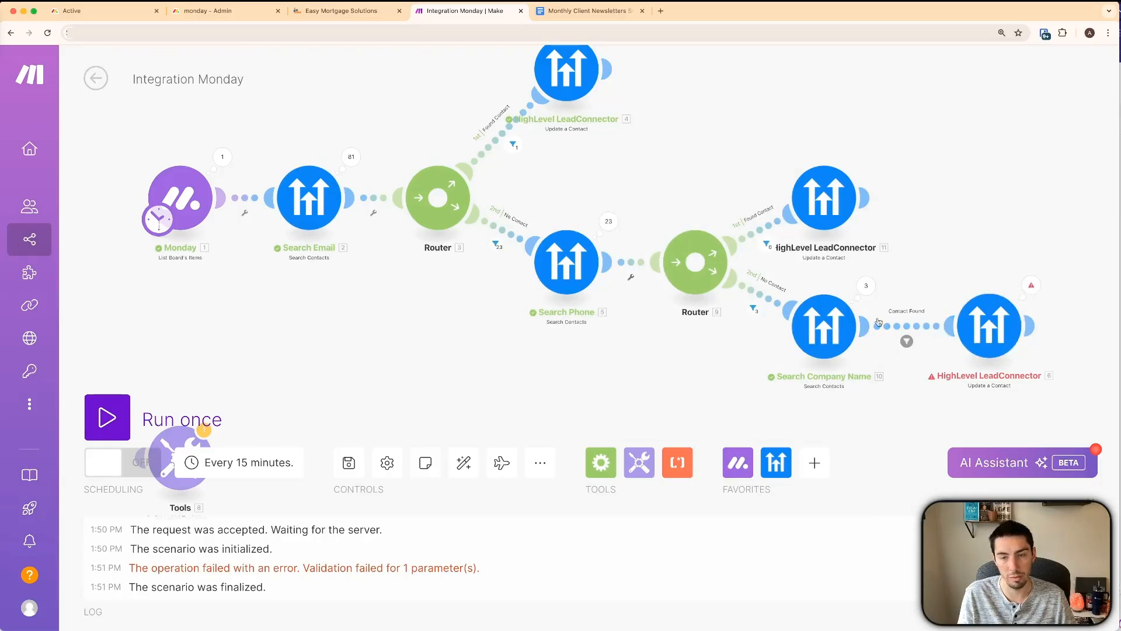
left_click(107, 417)
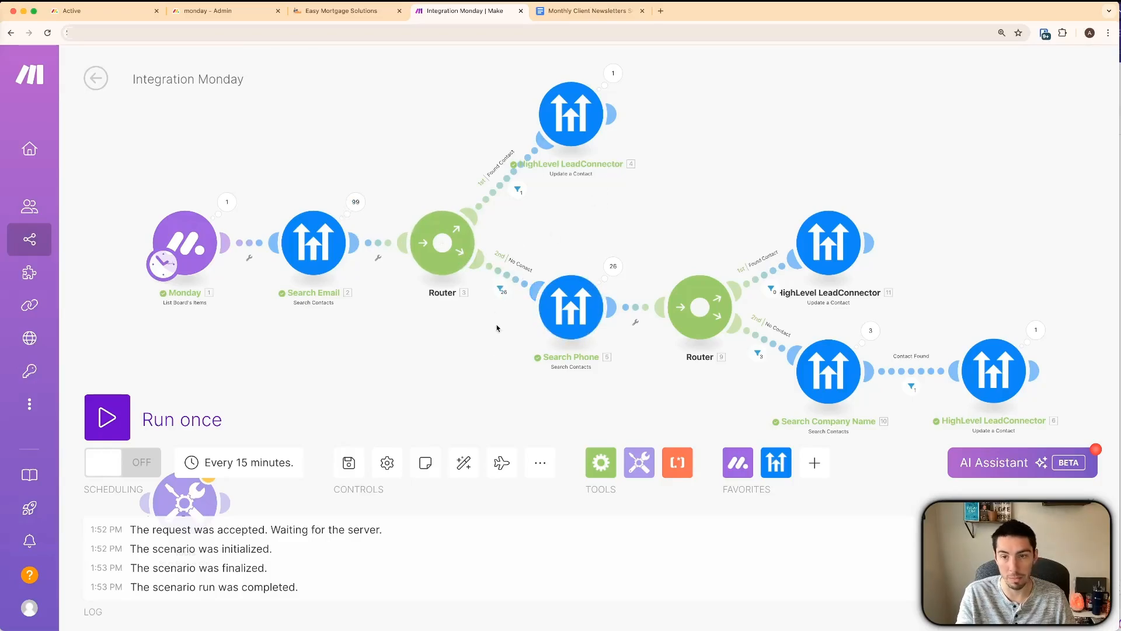
- Examine the queries and returned bundles of Search Company Name's Operations 1, 2 and 3 from the latest run
left_click(871, 331)
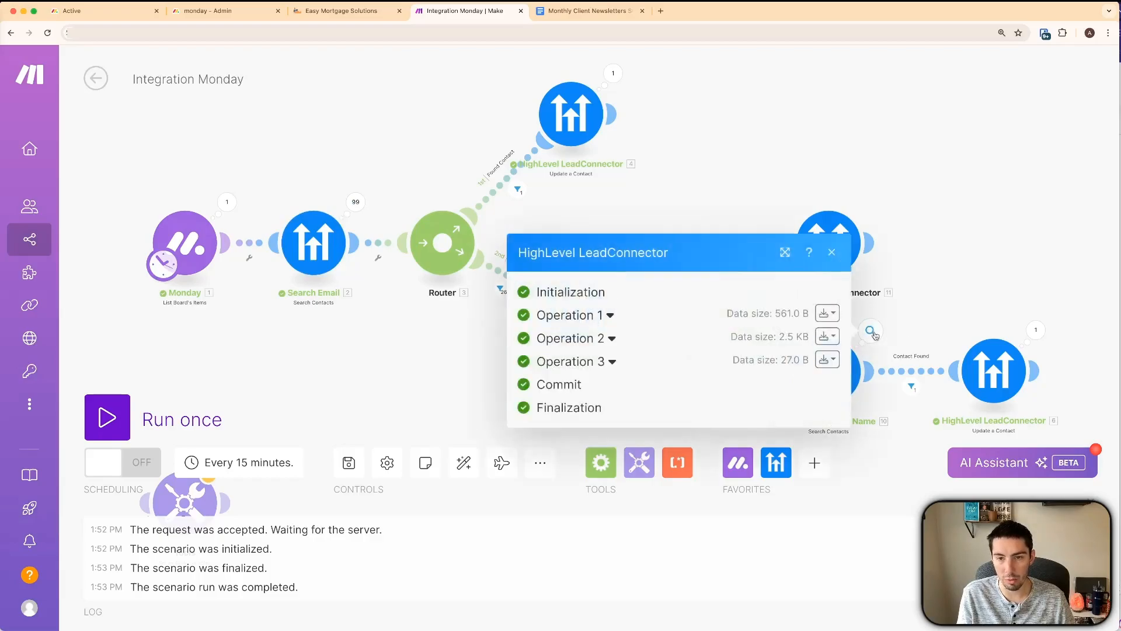
left_click(559, 317)
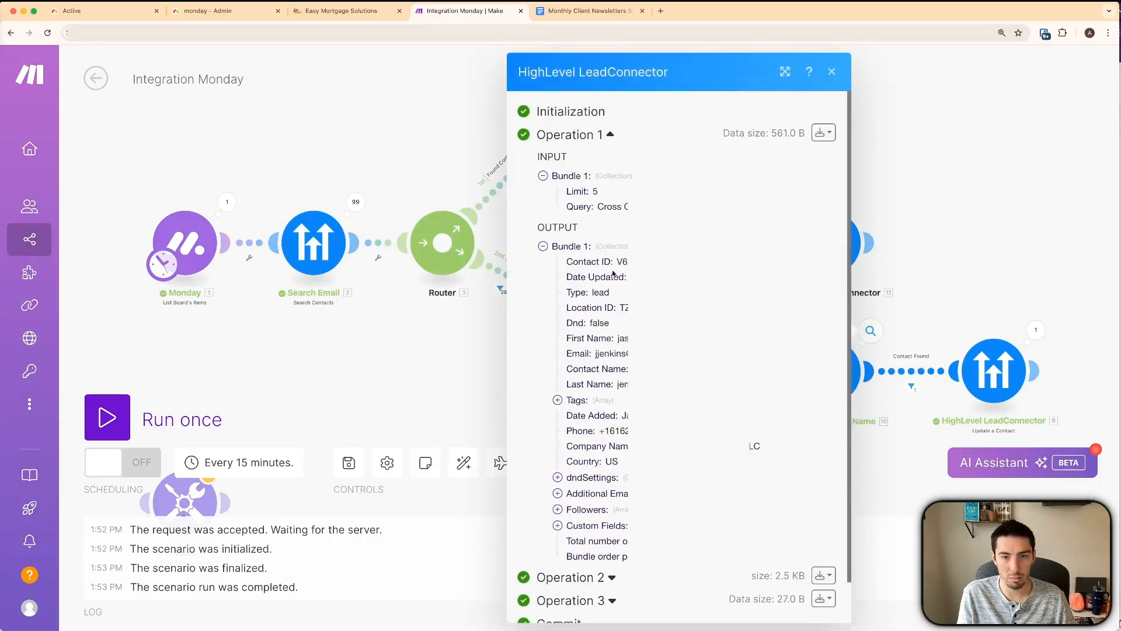
left_click(596, 134)
left_click(575, 336)
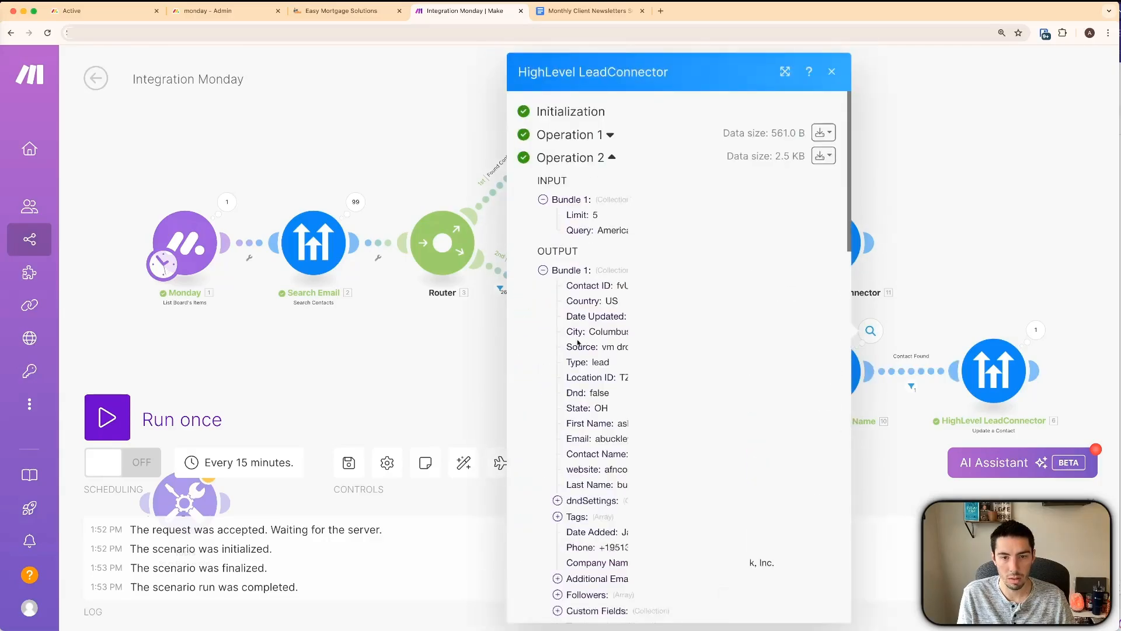
left_click(573, 162)
left_click(582, 364)
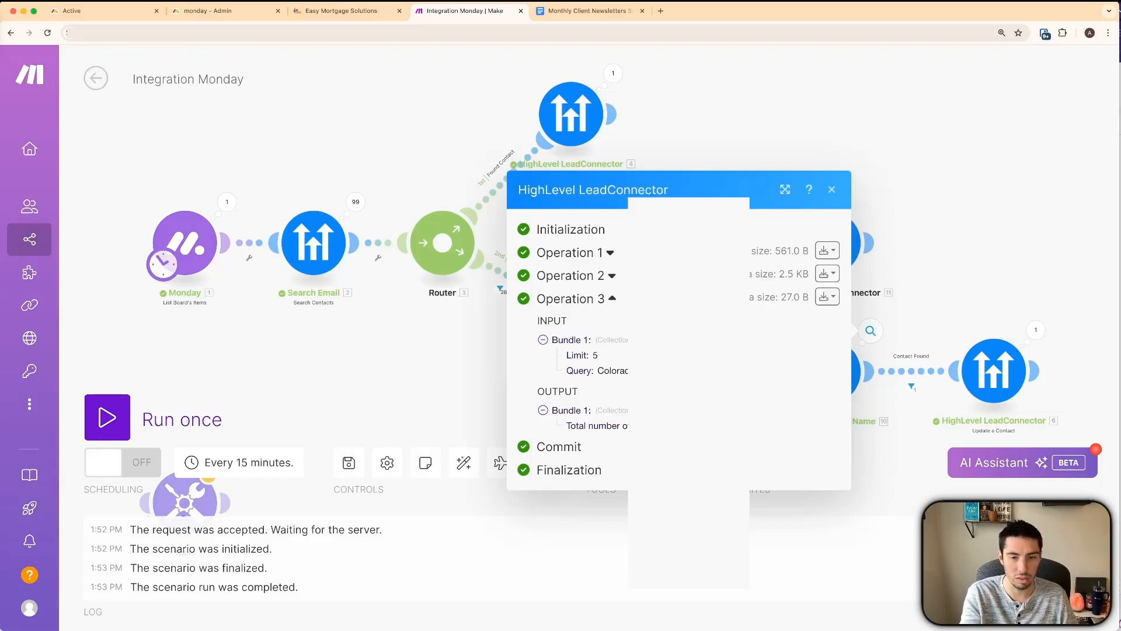
left_click(443, 373)
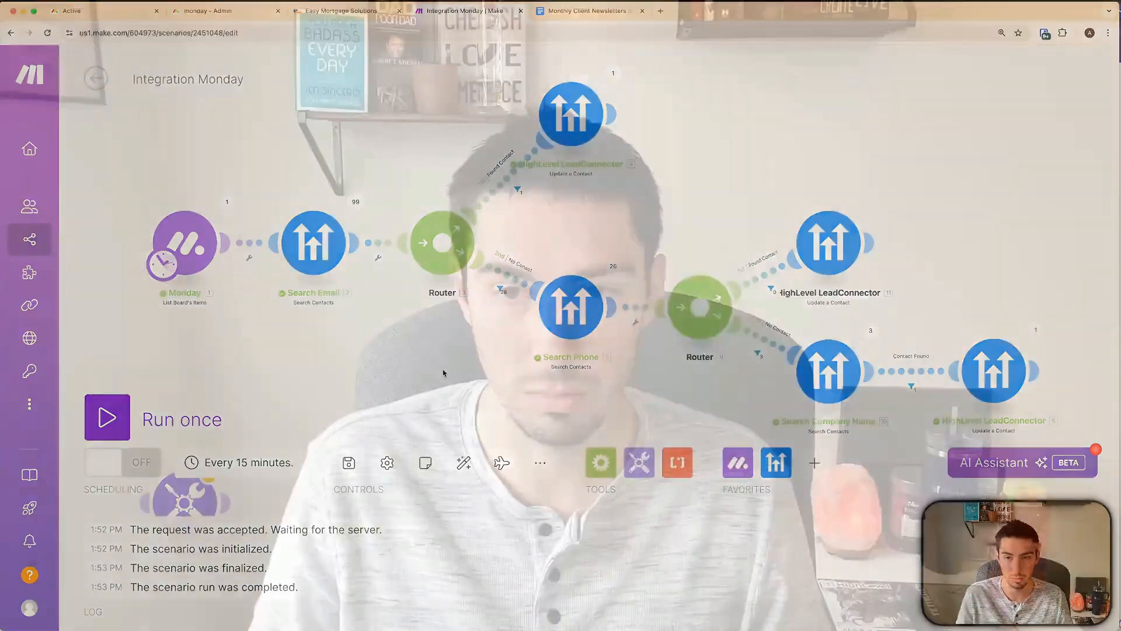